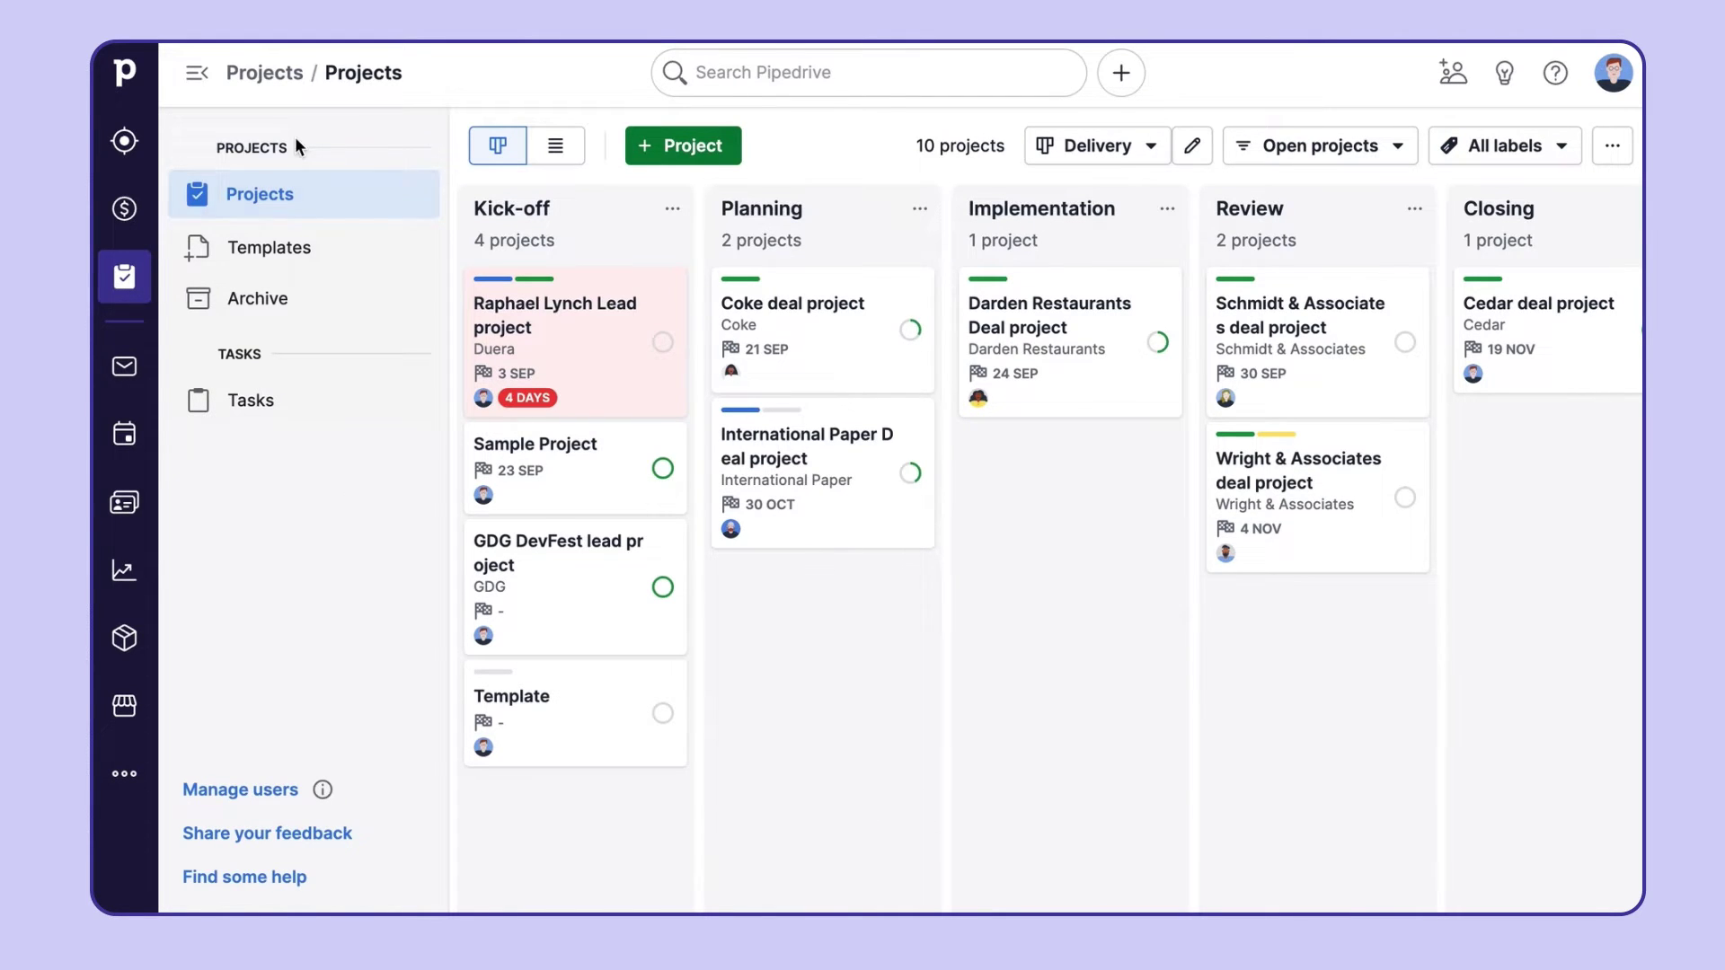
Hide the side menu, drag Wright & Associates into Closing, and check the board, status and label filters.
left_click(200, 79)
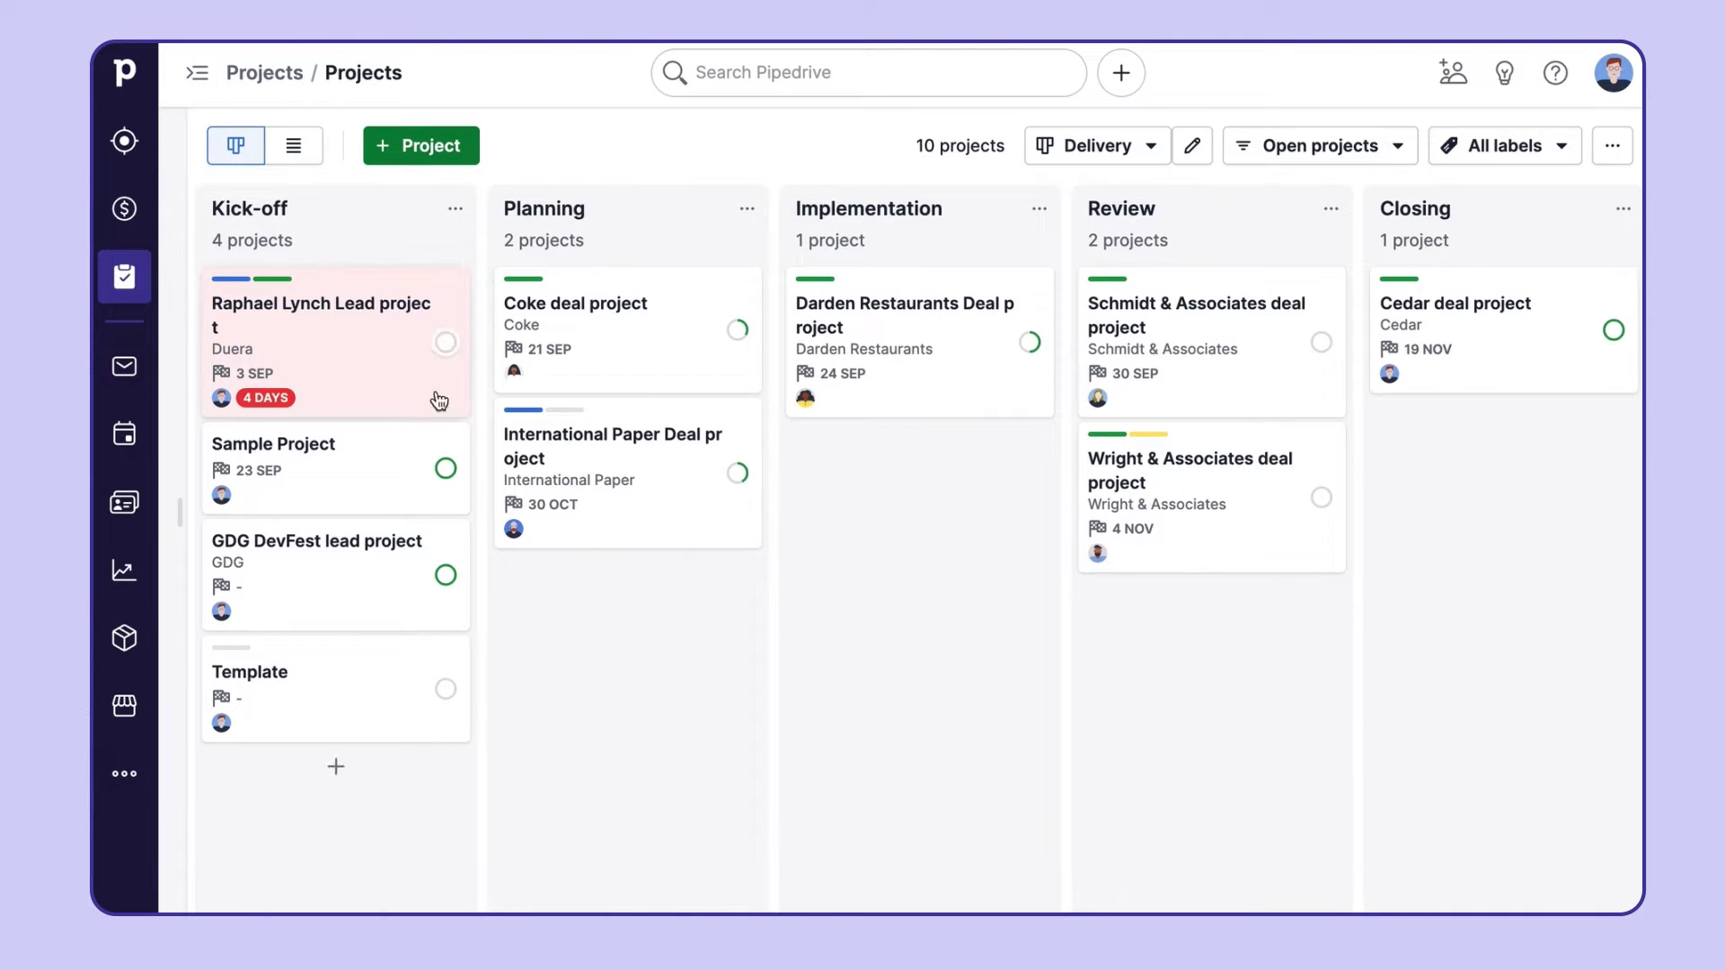
left_click_drag(1118, 503, 1403, 525)
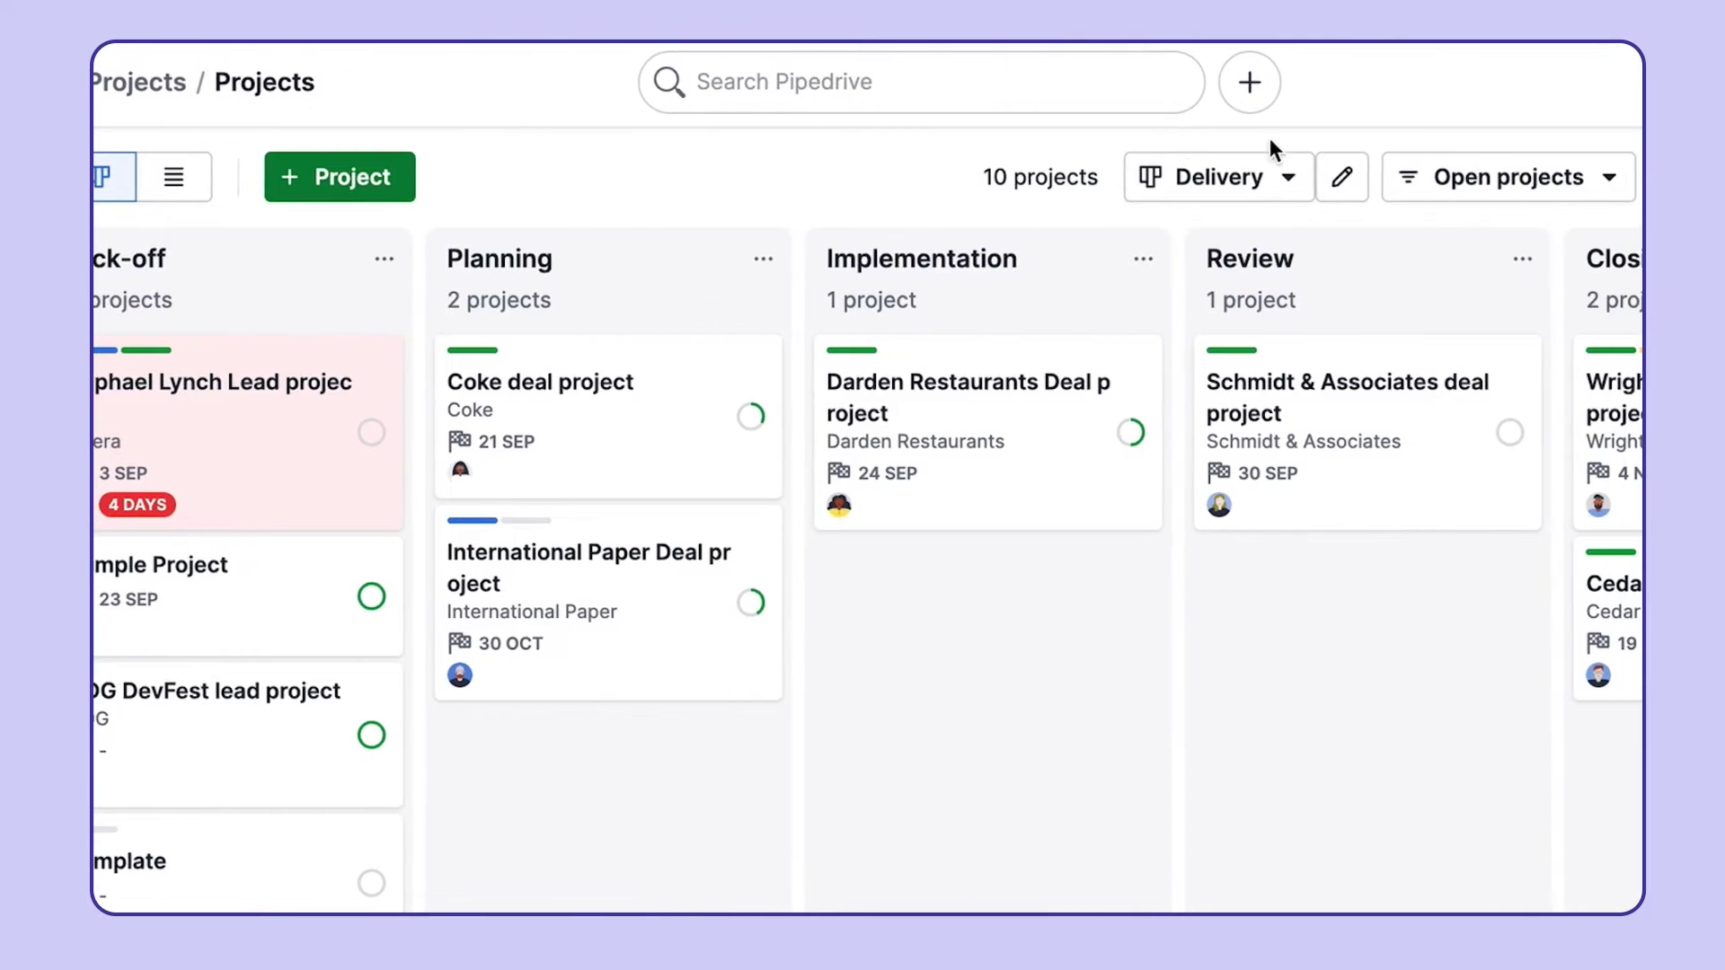
left_click(1468, 177)
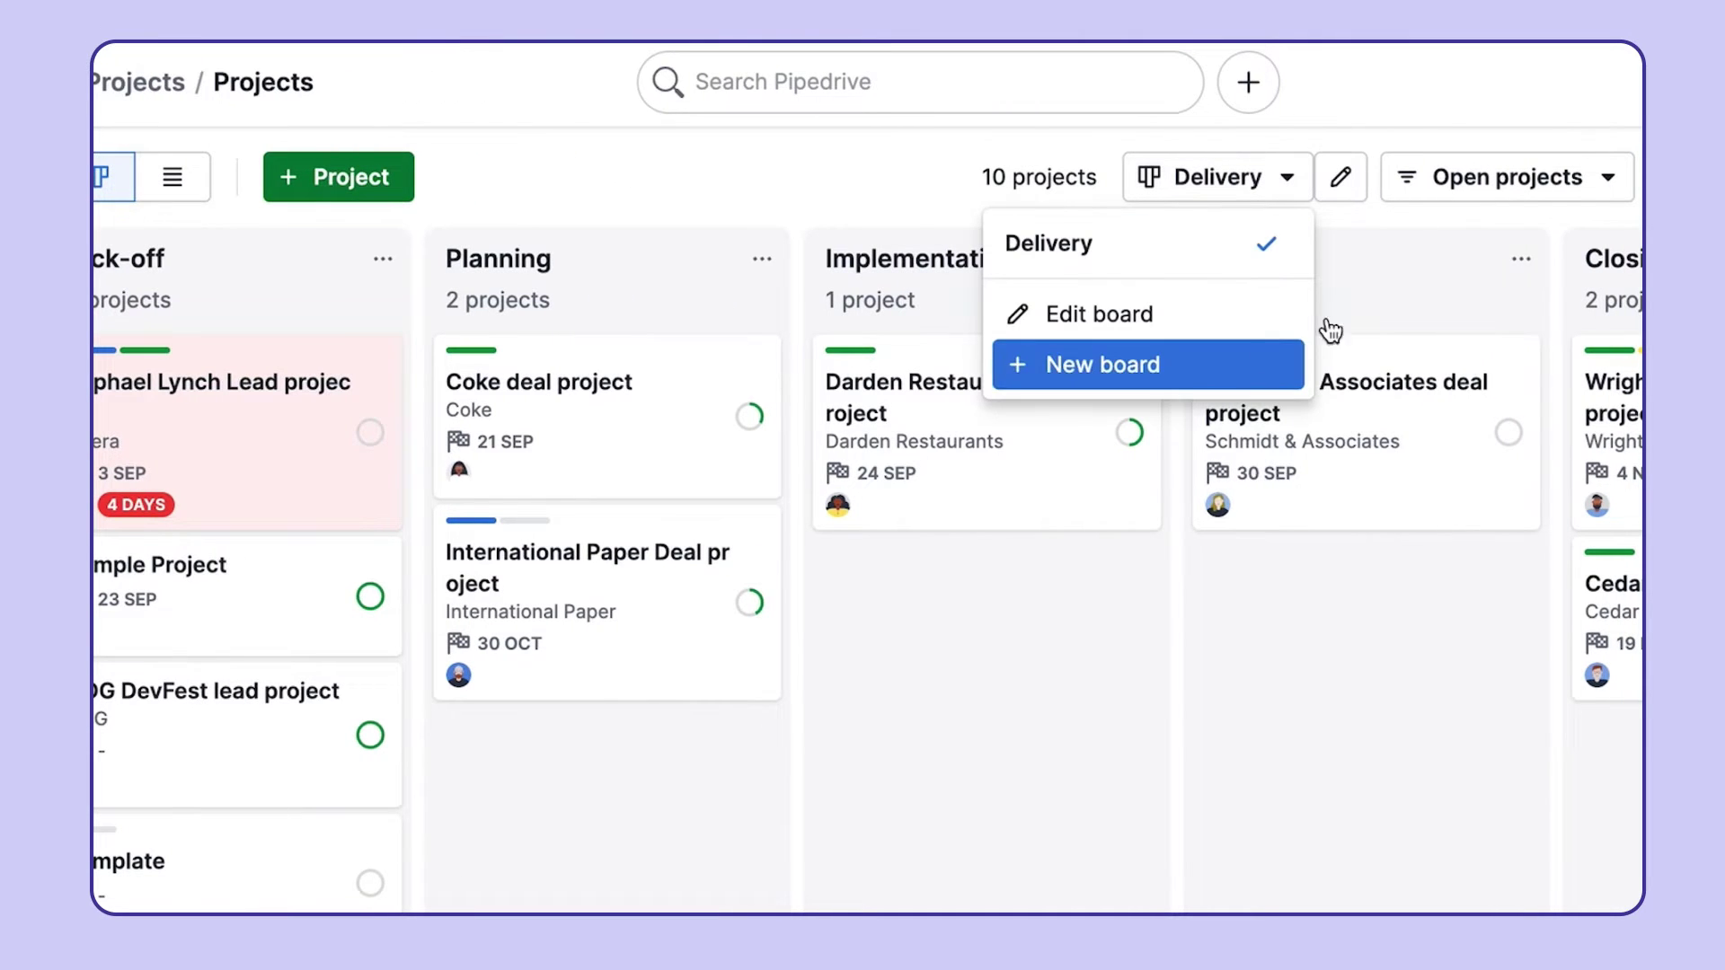
left_click(1509, 197)
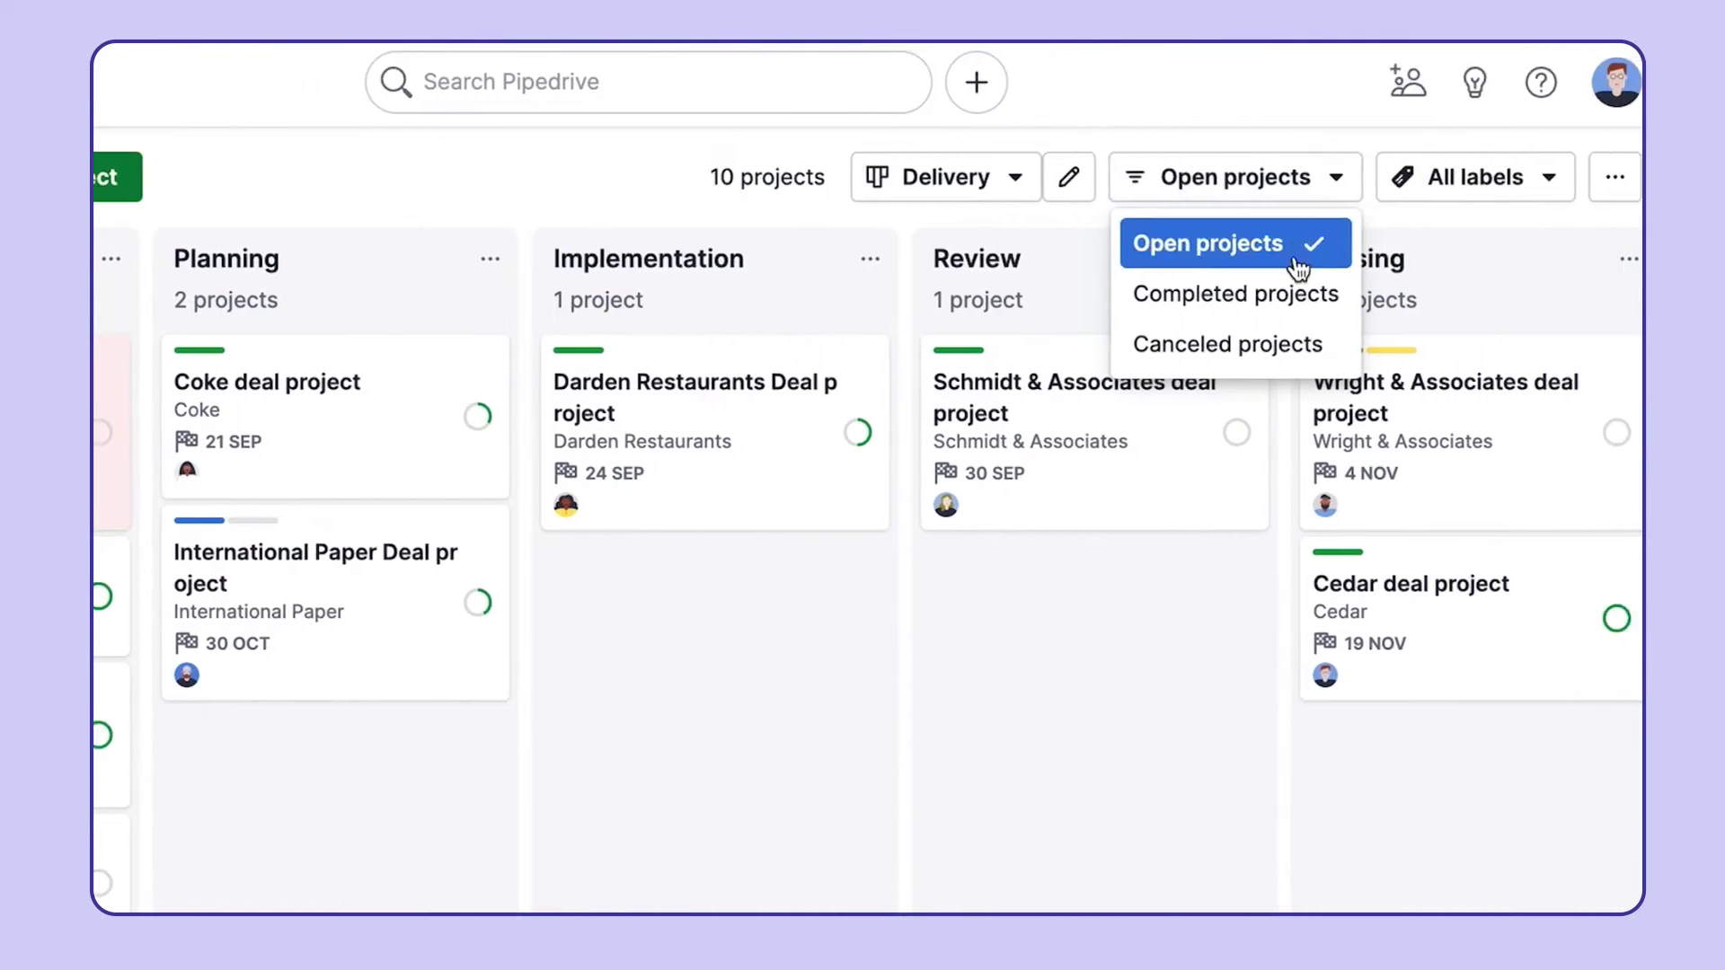
left_click(1482, 185)
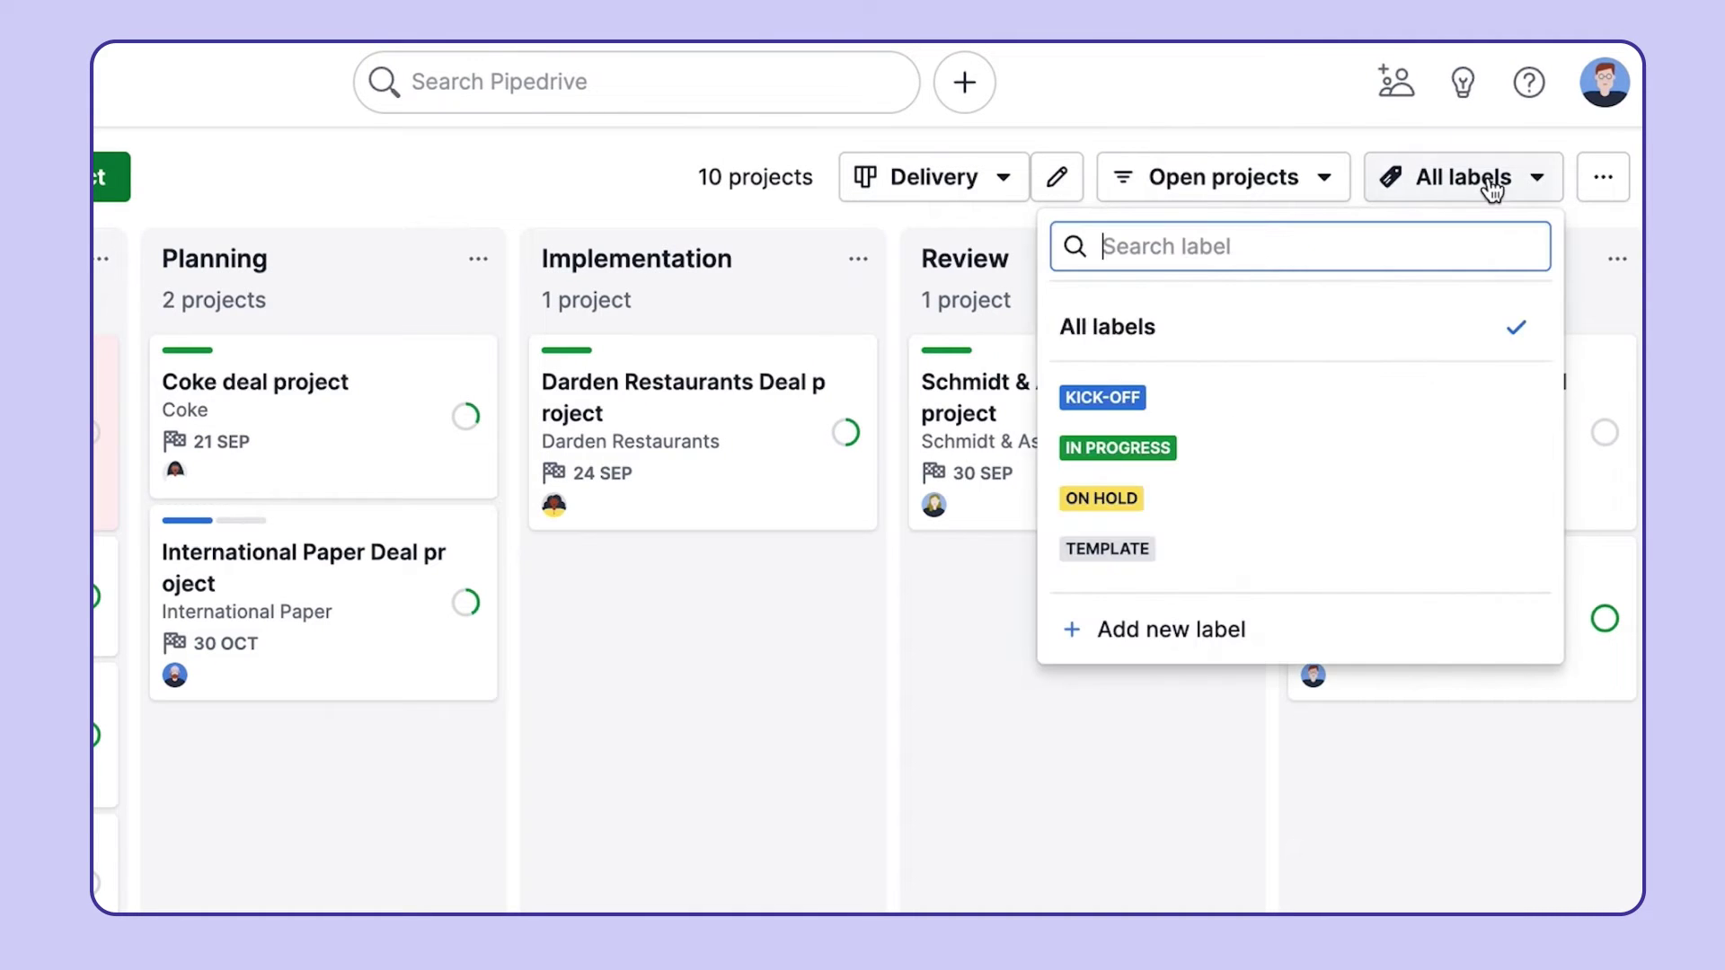
Look at the board's card customization settings and close them without saving.
left_click(1602, 185)
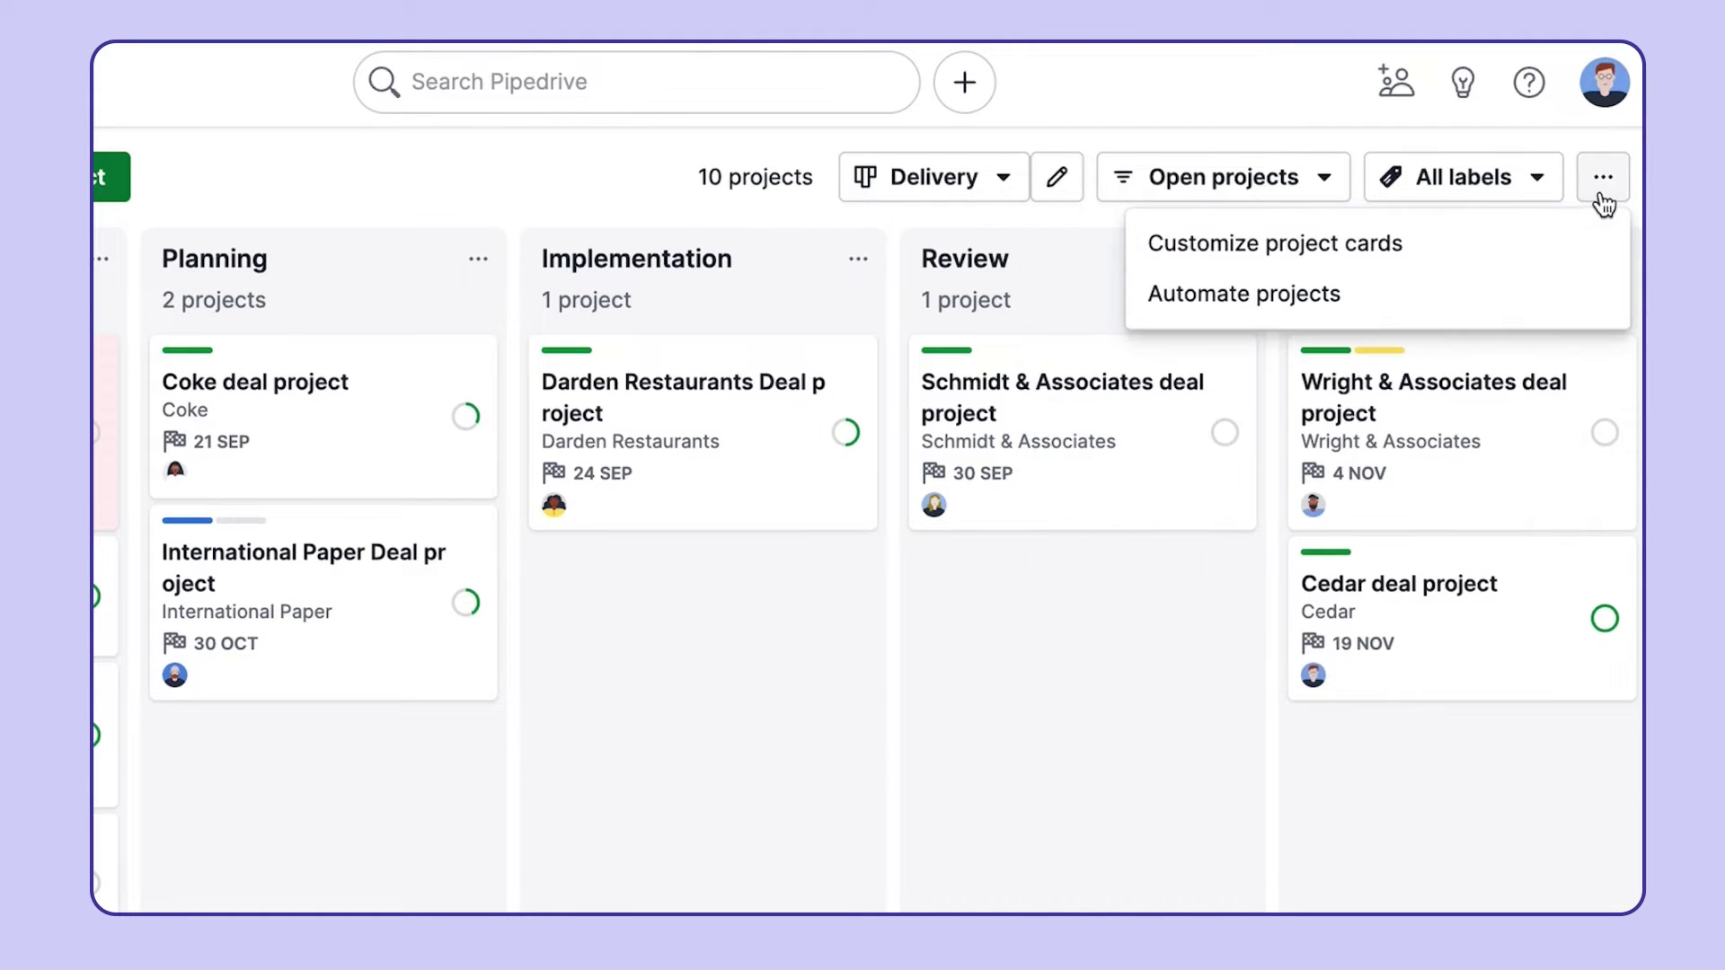
left_click(1533, 244)
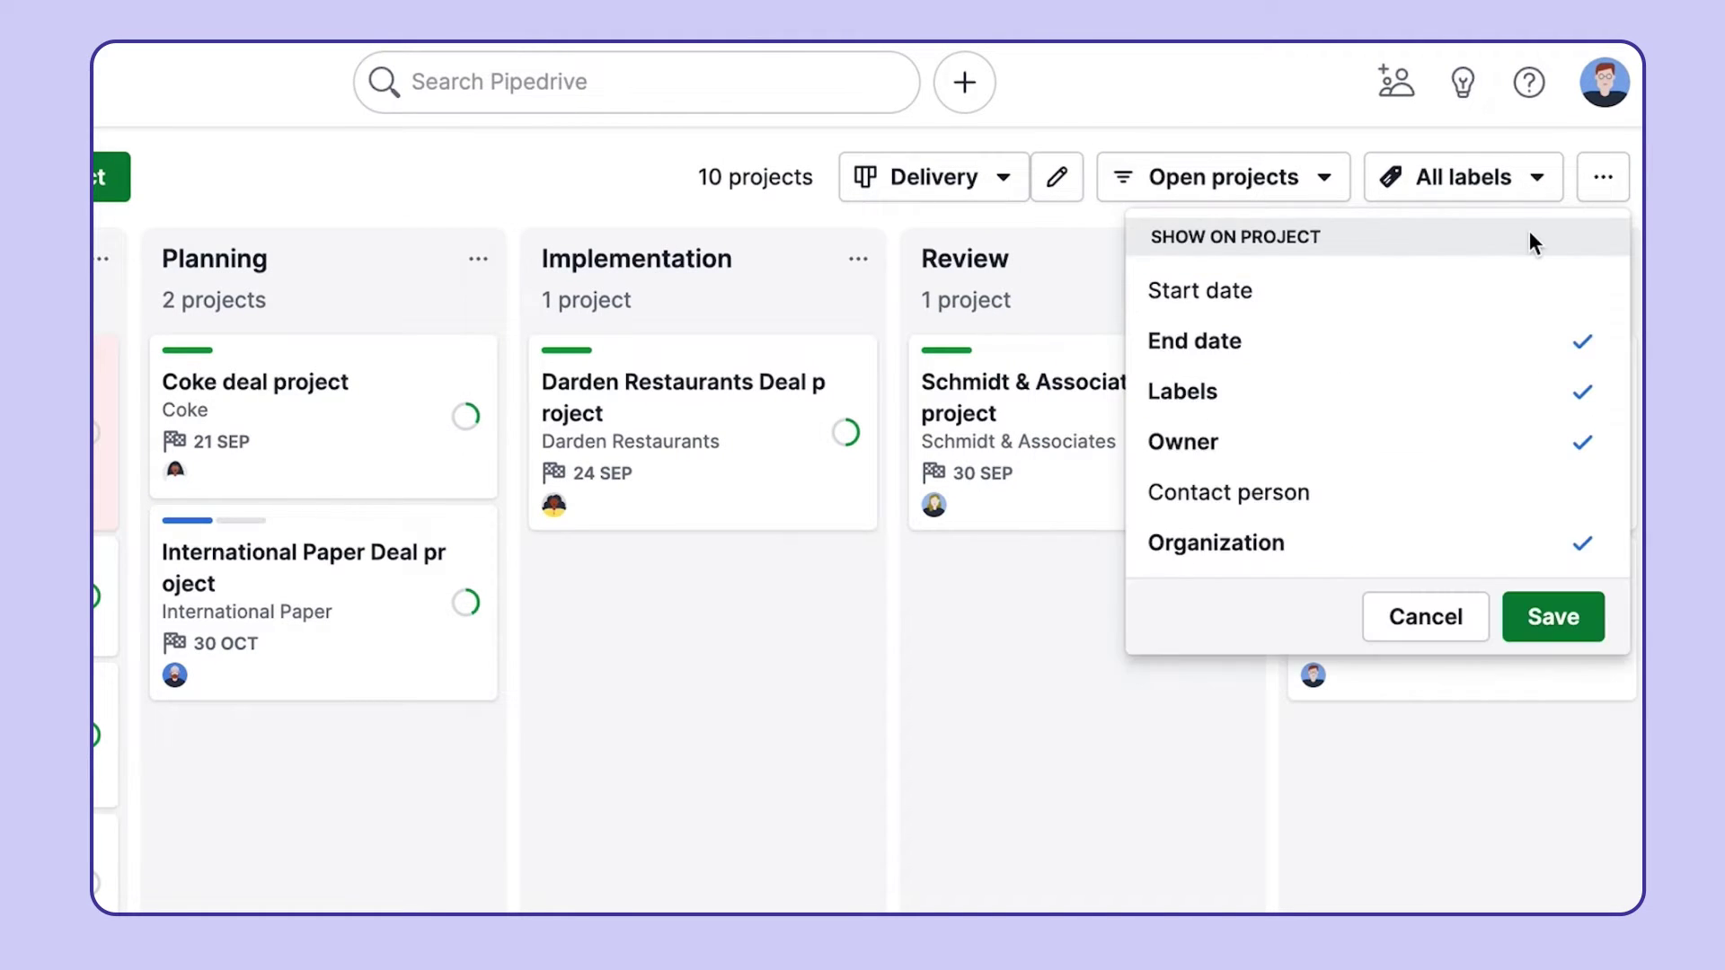
left_click(1448, 596)
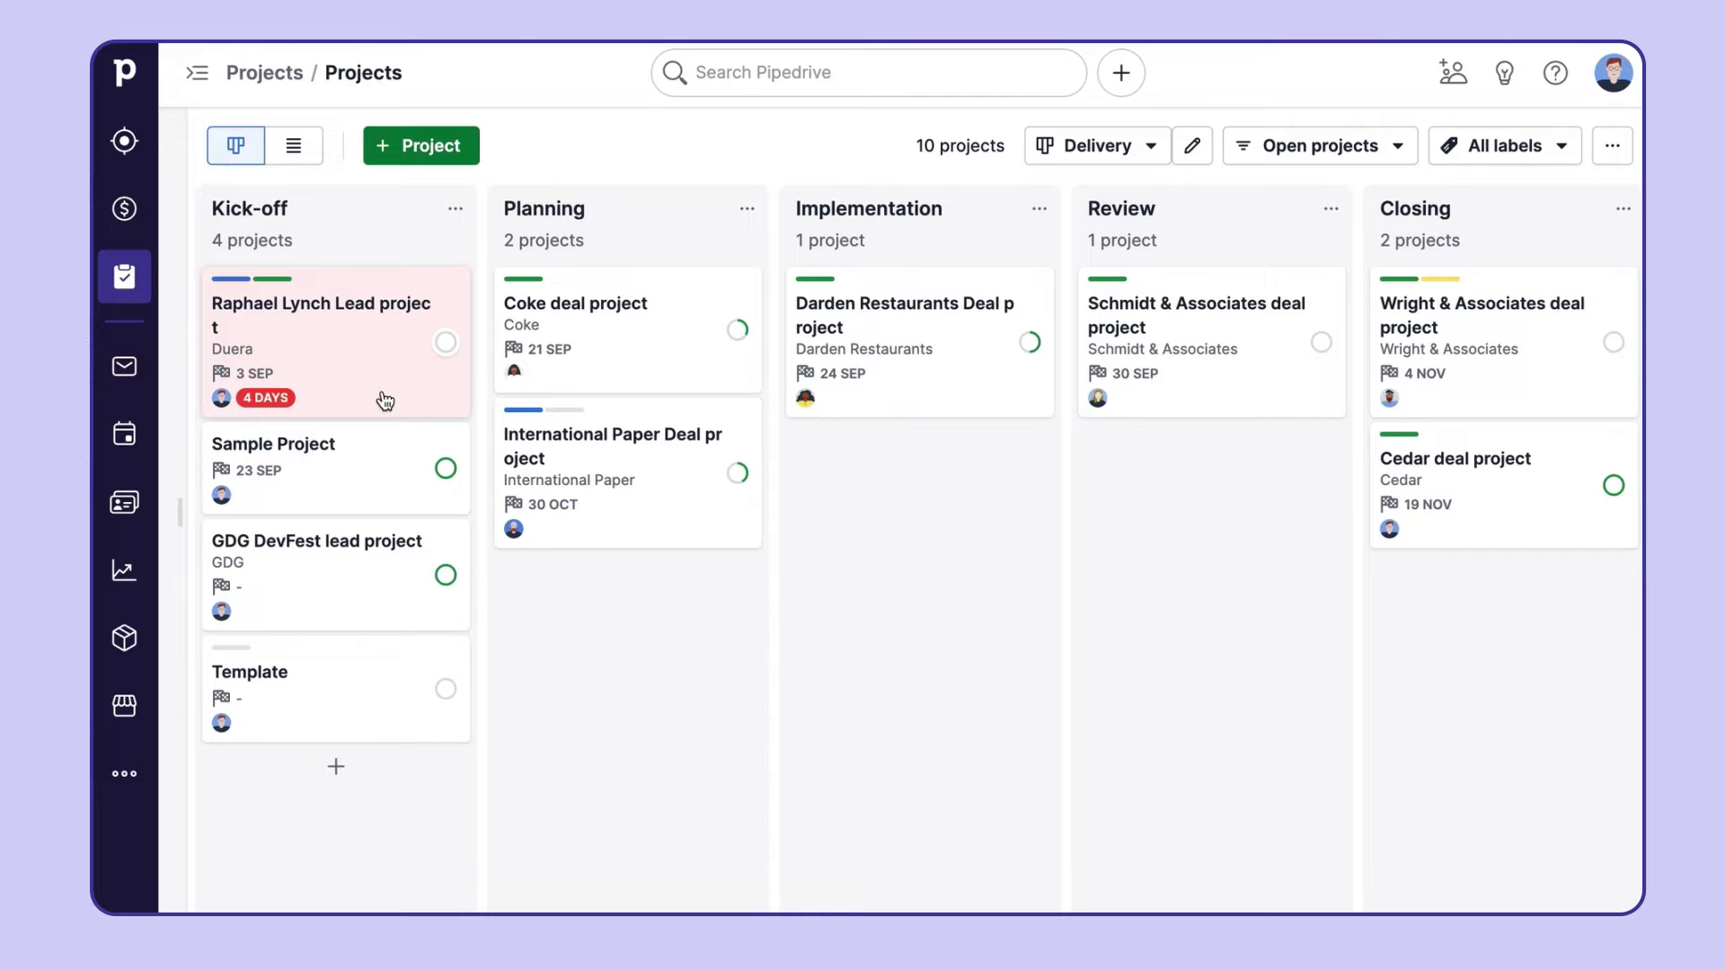
Show projects as a table sorted by end date then phase, with Board before a narrower Phase.
left_click(295, 150)
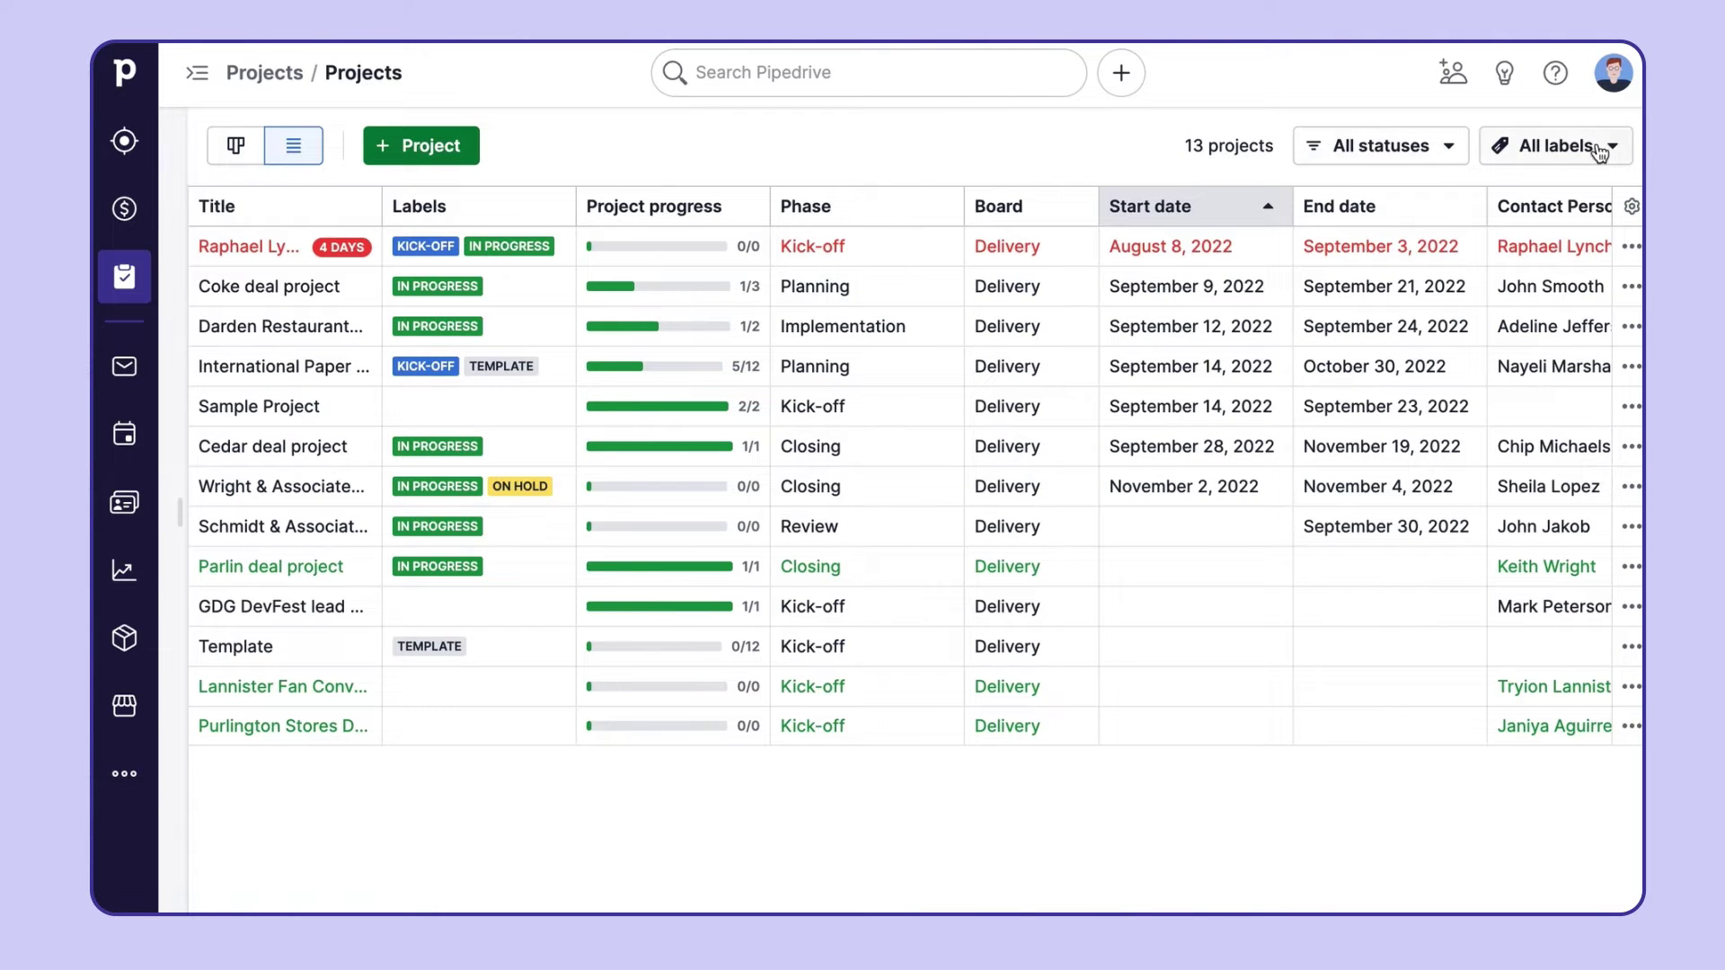
left_click(1332, 210)
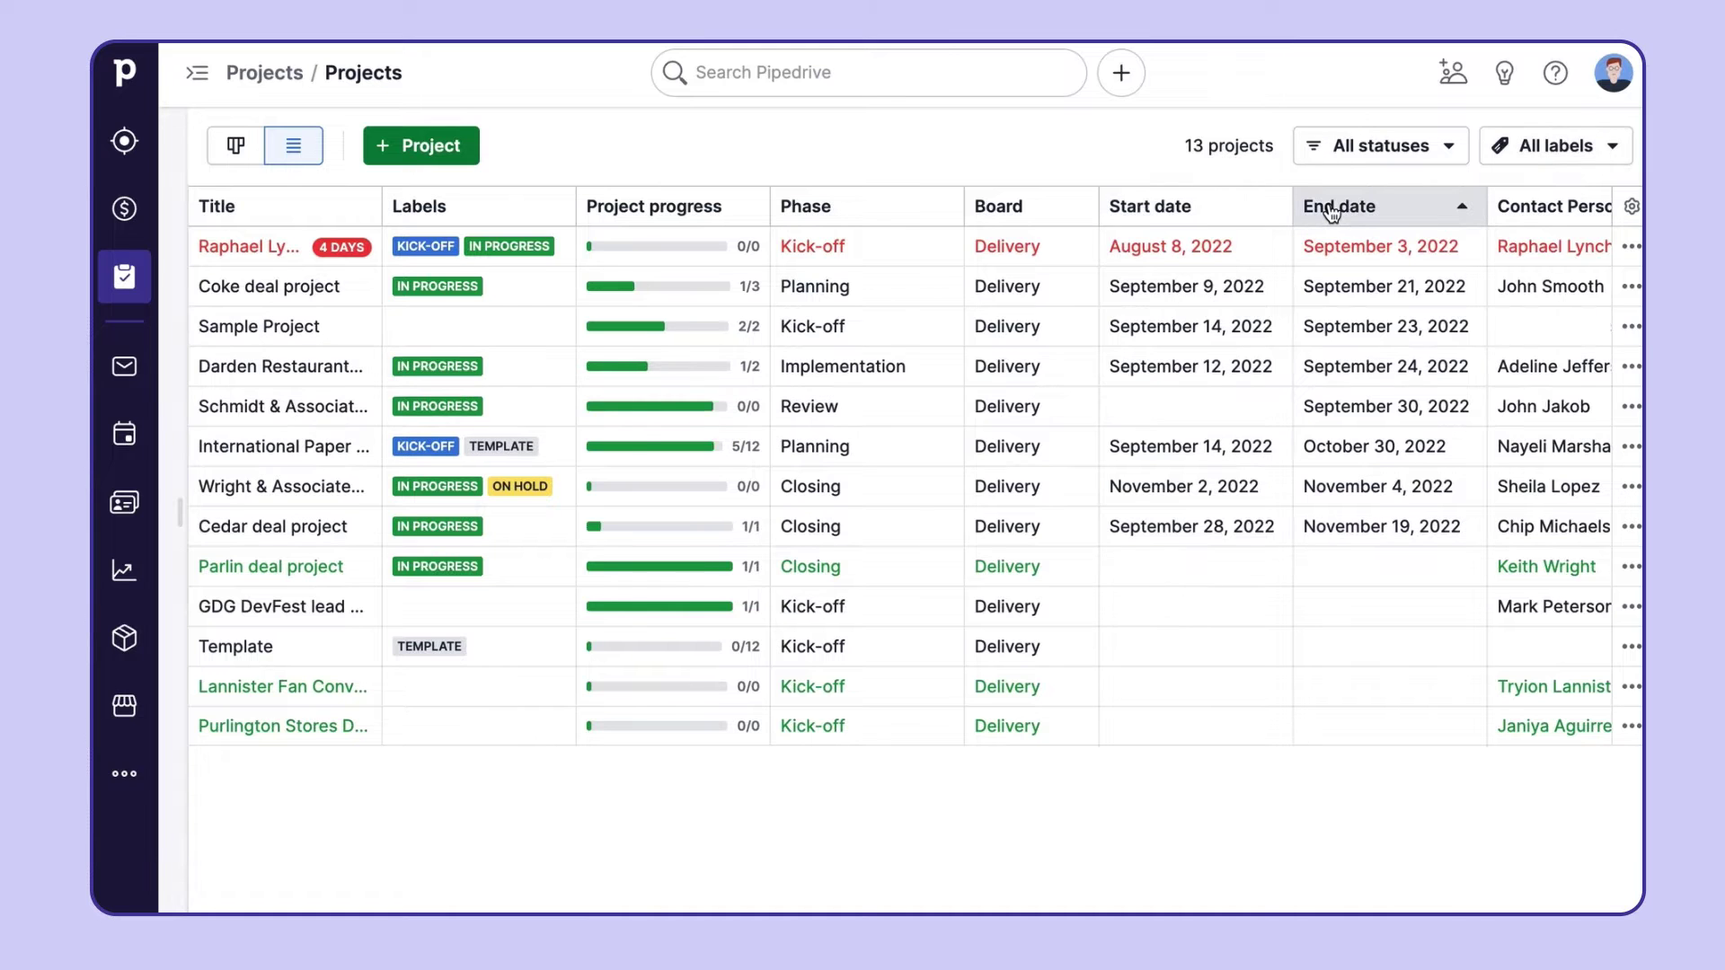
left_click(867, 202)
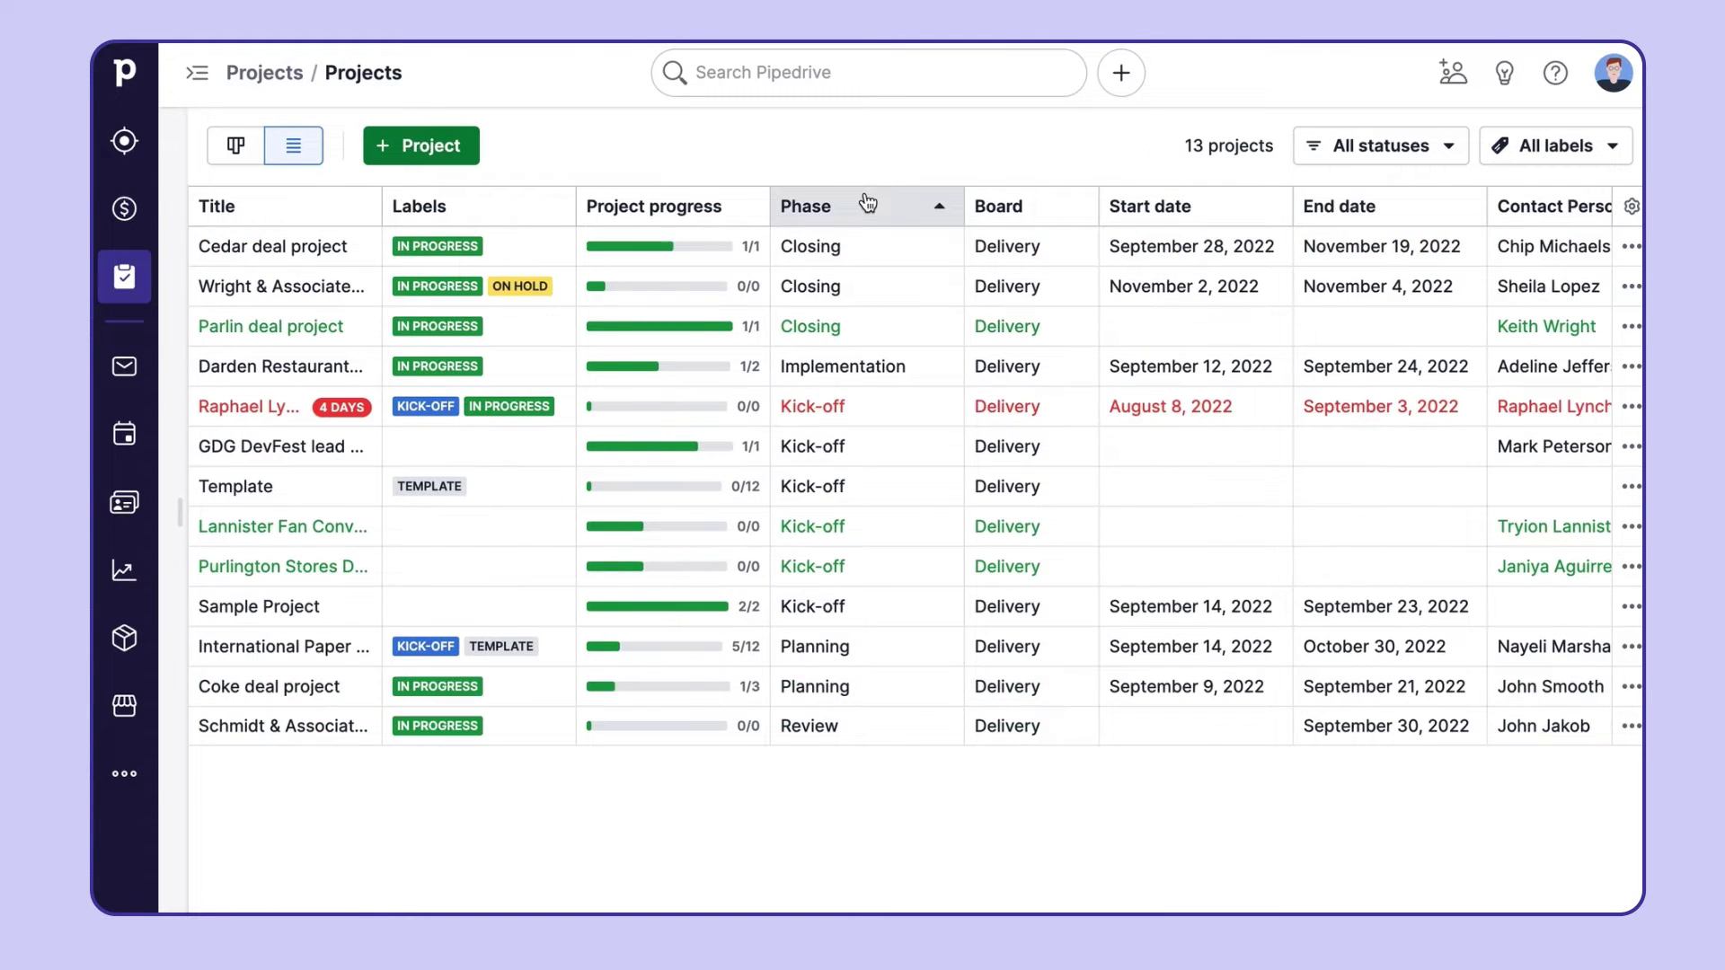
left_click_drag(1020, 212, 839, 219)
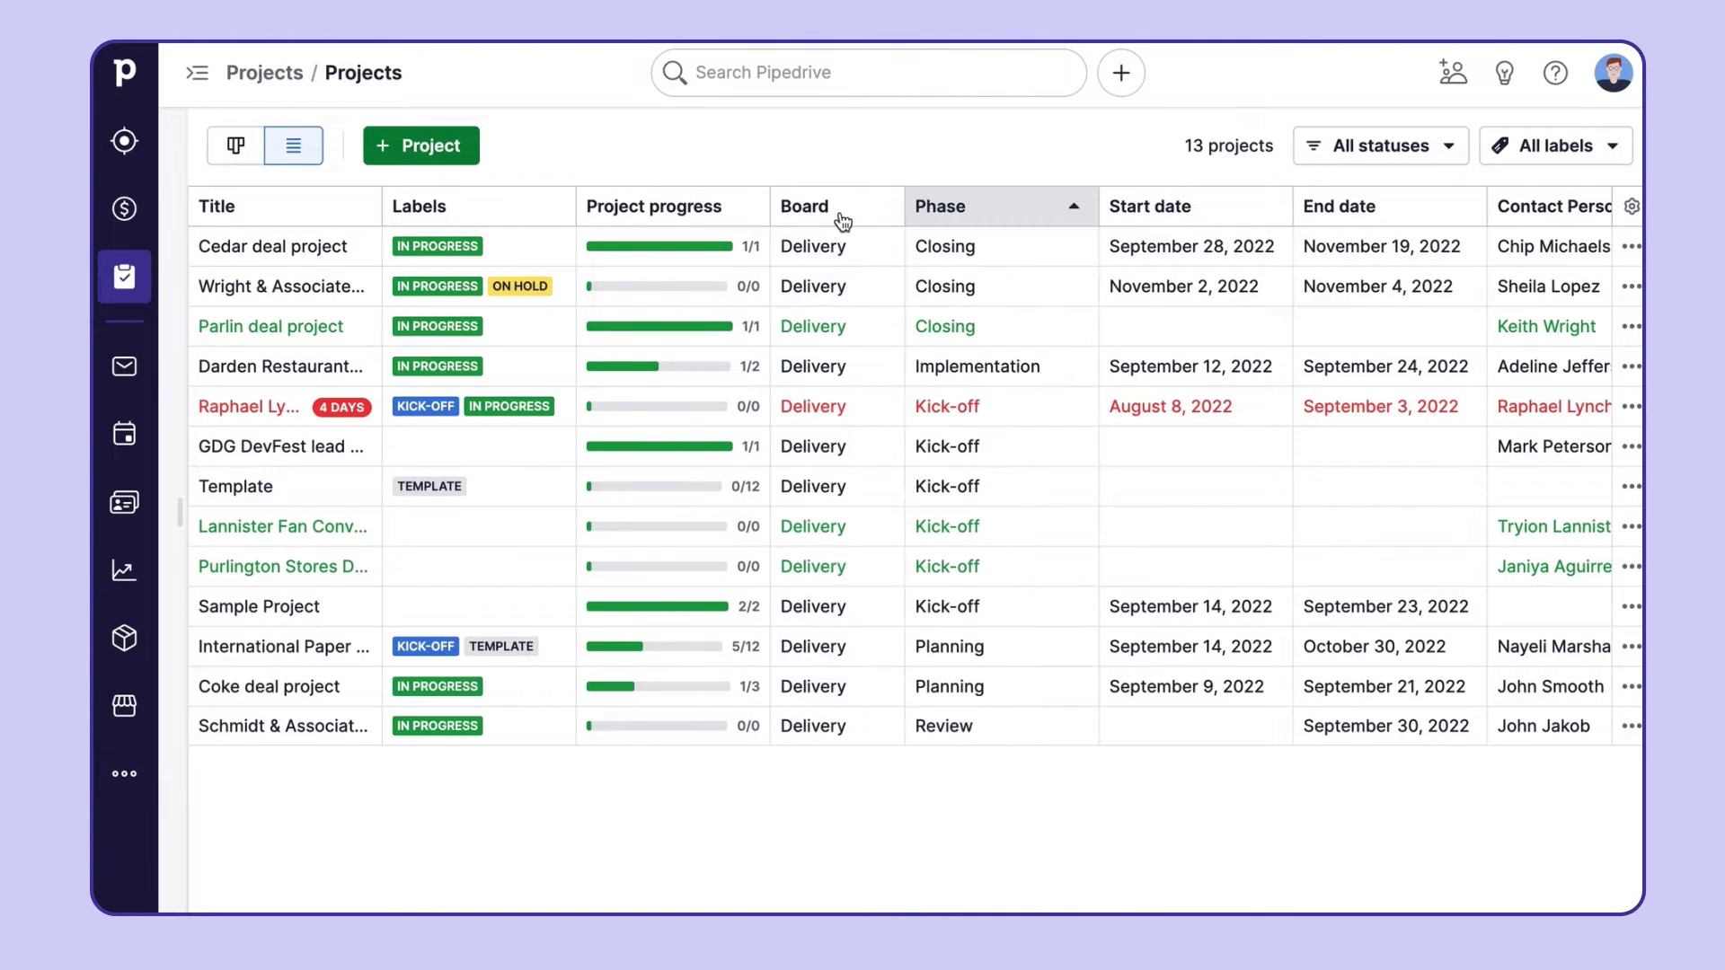
left_click_drag(1097, 201, 1042, 193)
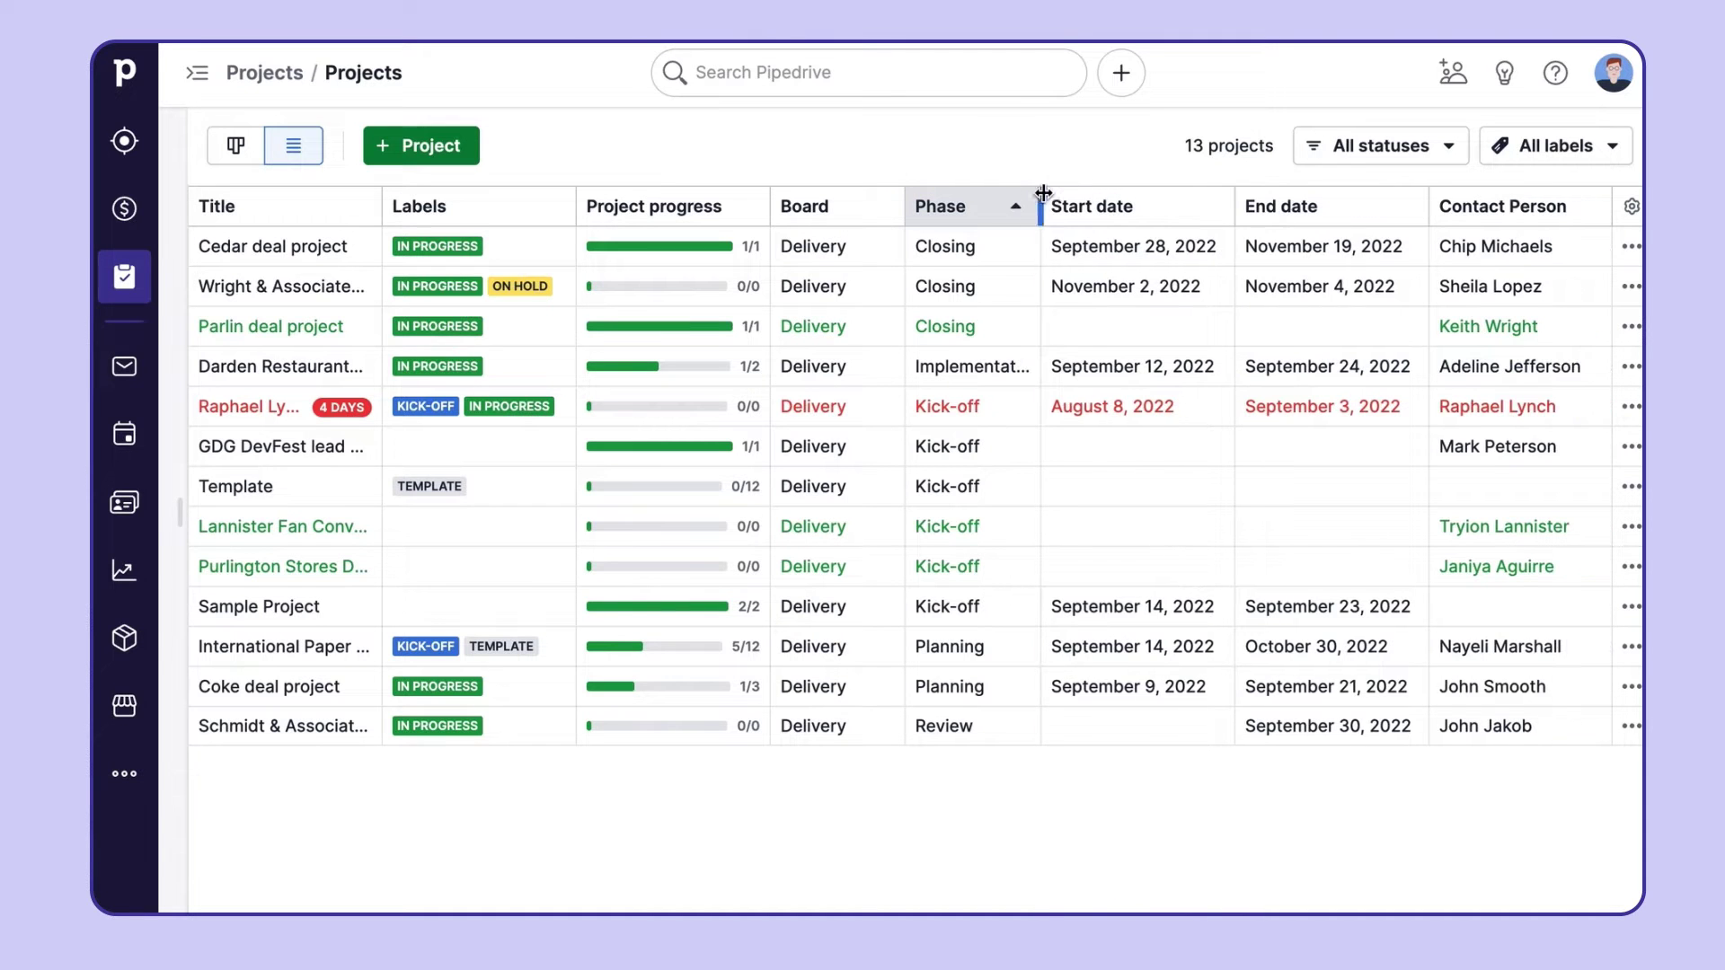
Archive the Cedar deal project and view the archived projects list.
left_click(1631, 247)
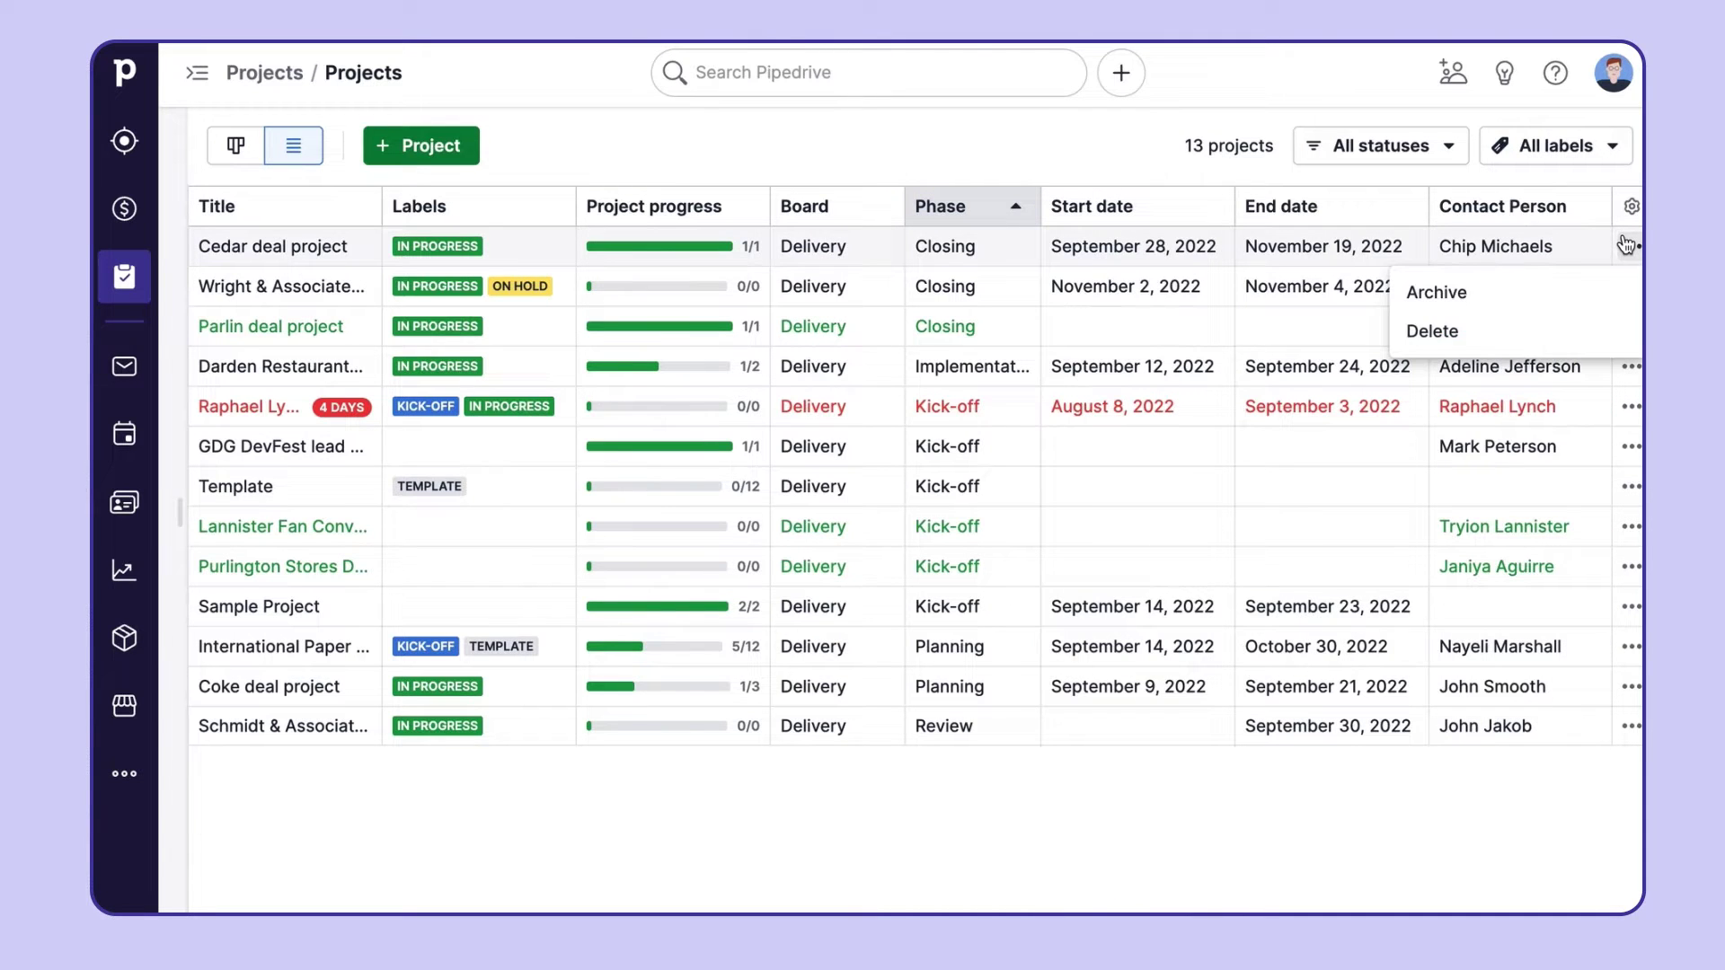
left_click(1539, 309)
left_click(1112, 518)
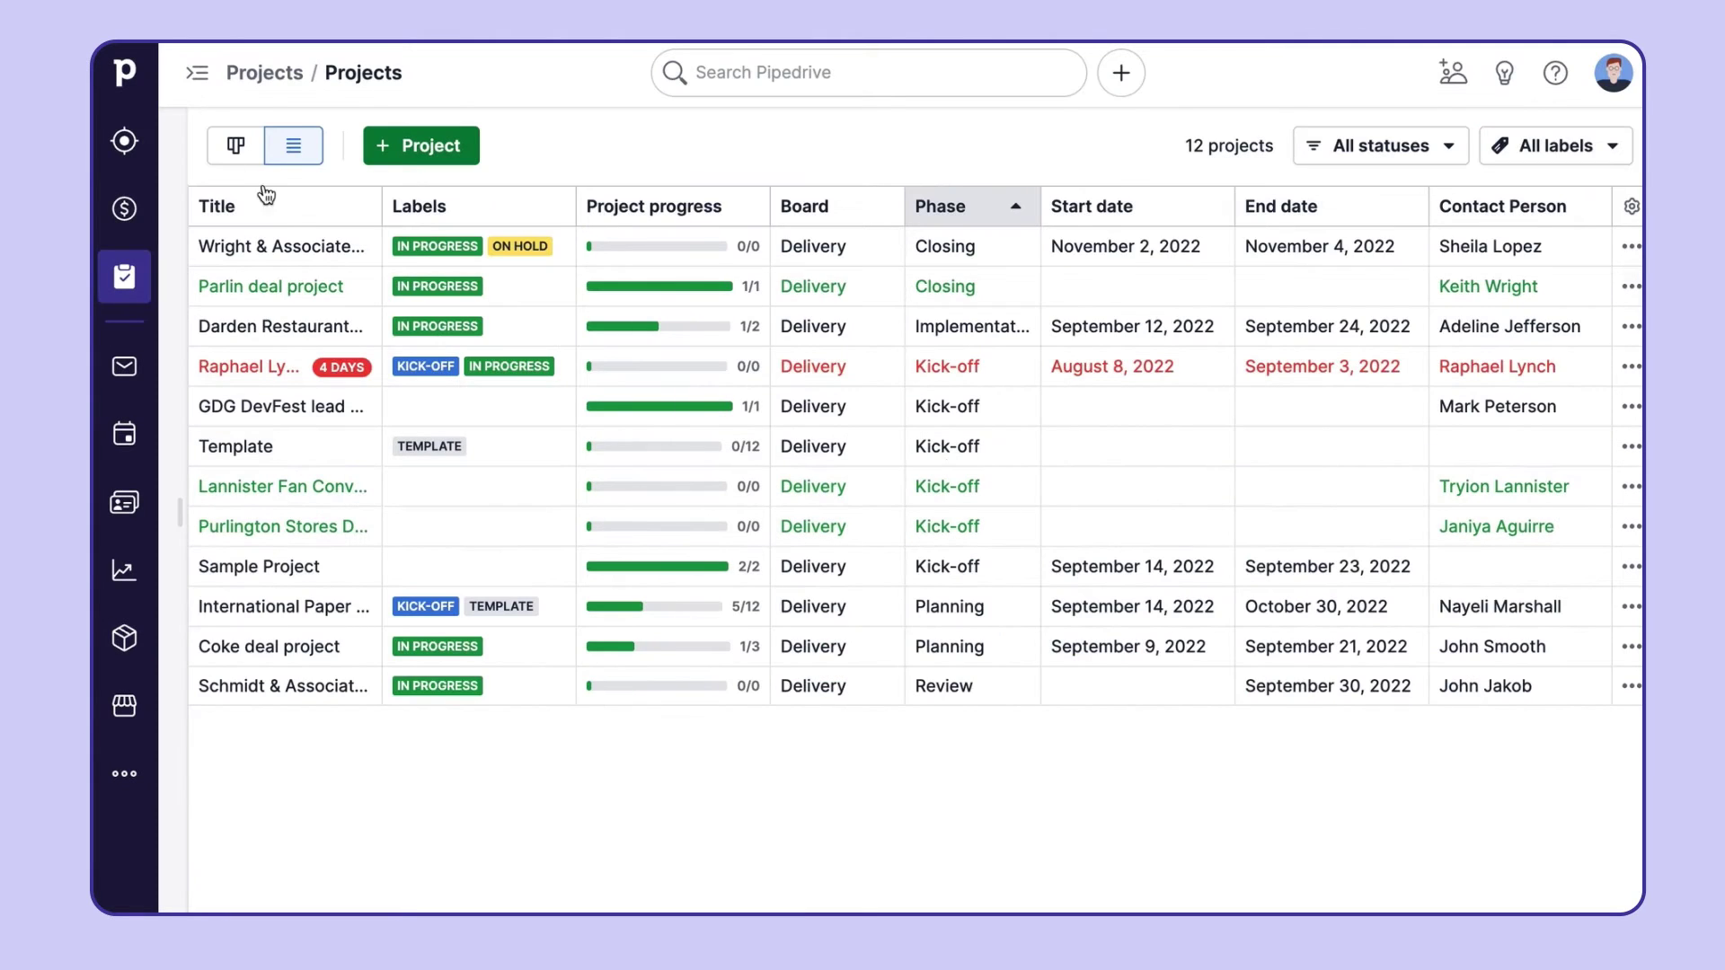
left_click(197, 72)
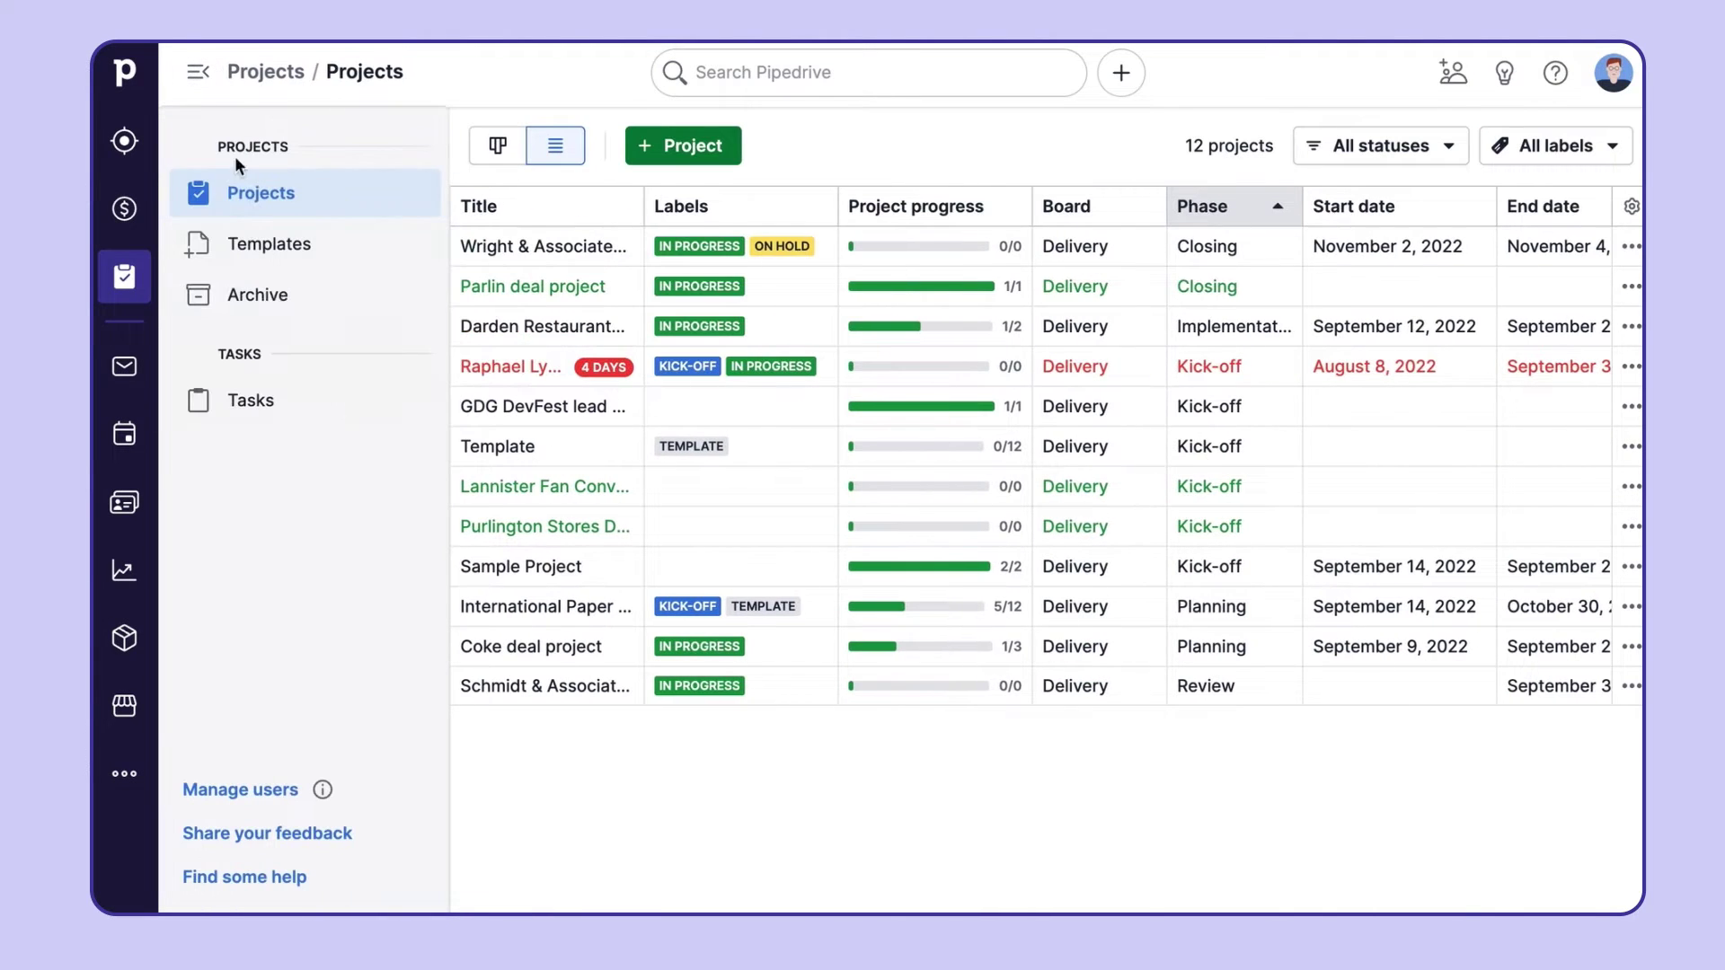
left_click(288, 305)
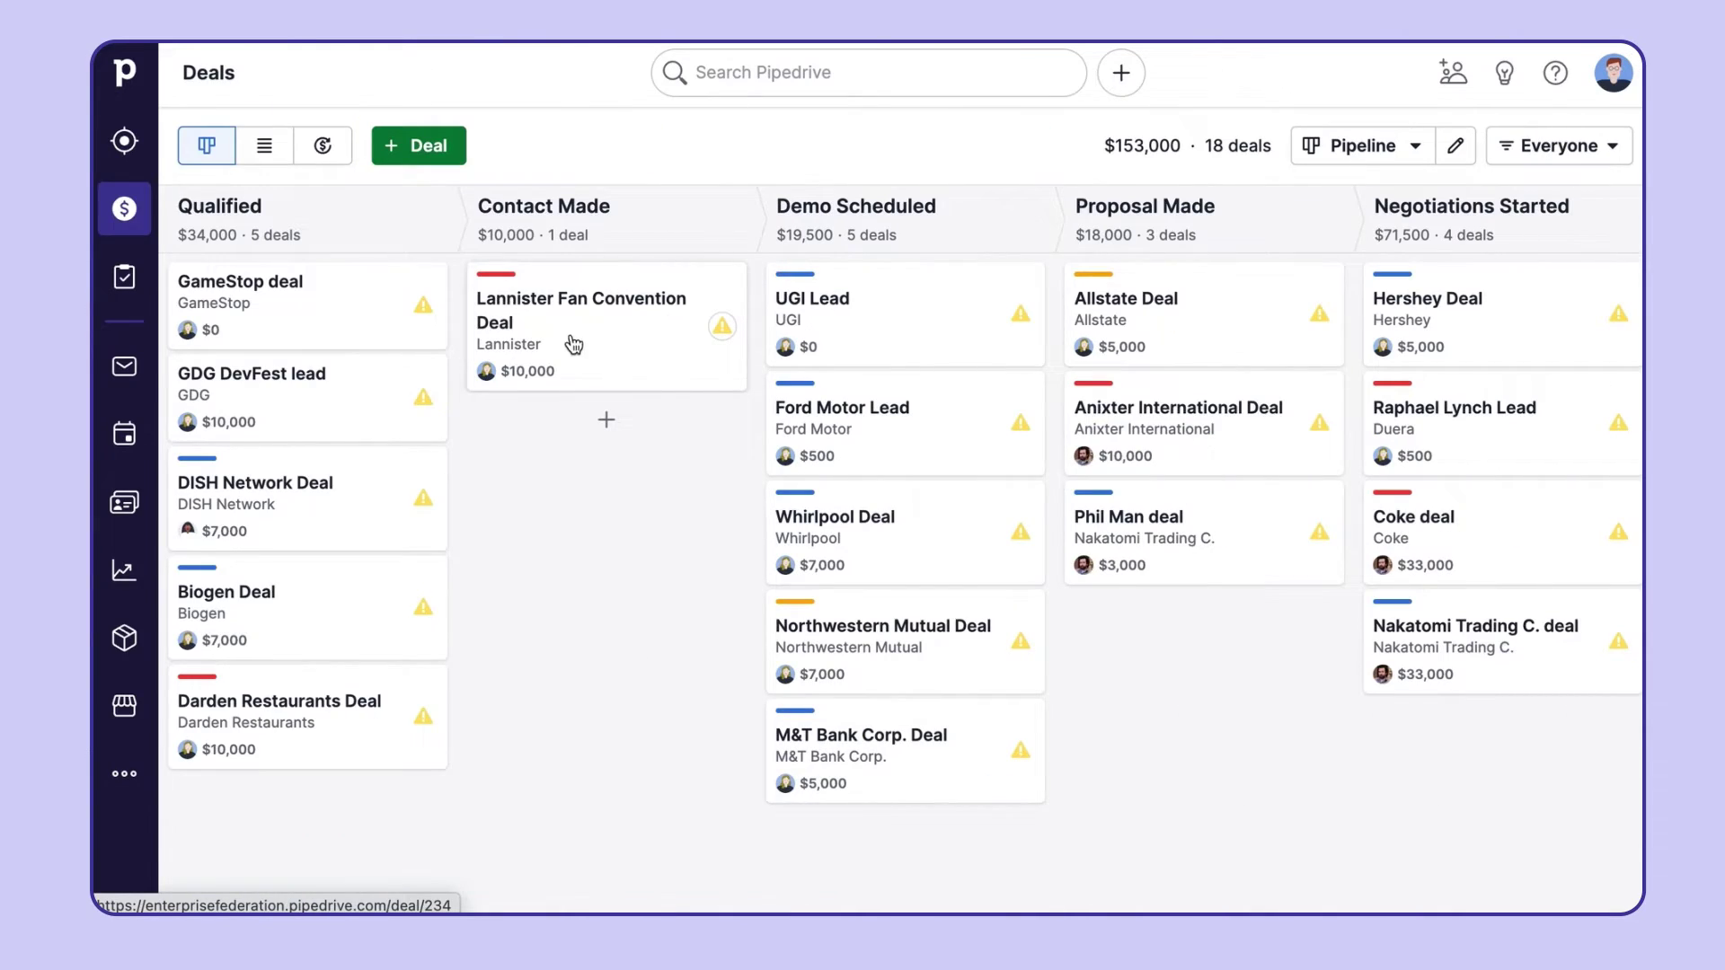
Start converting the Lannister Fan Convention Deal into a project, then cancel the conversion.
left_click_drag(573, 344, 1378, 889)
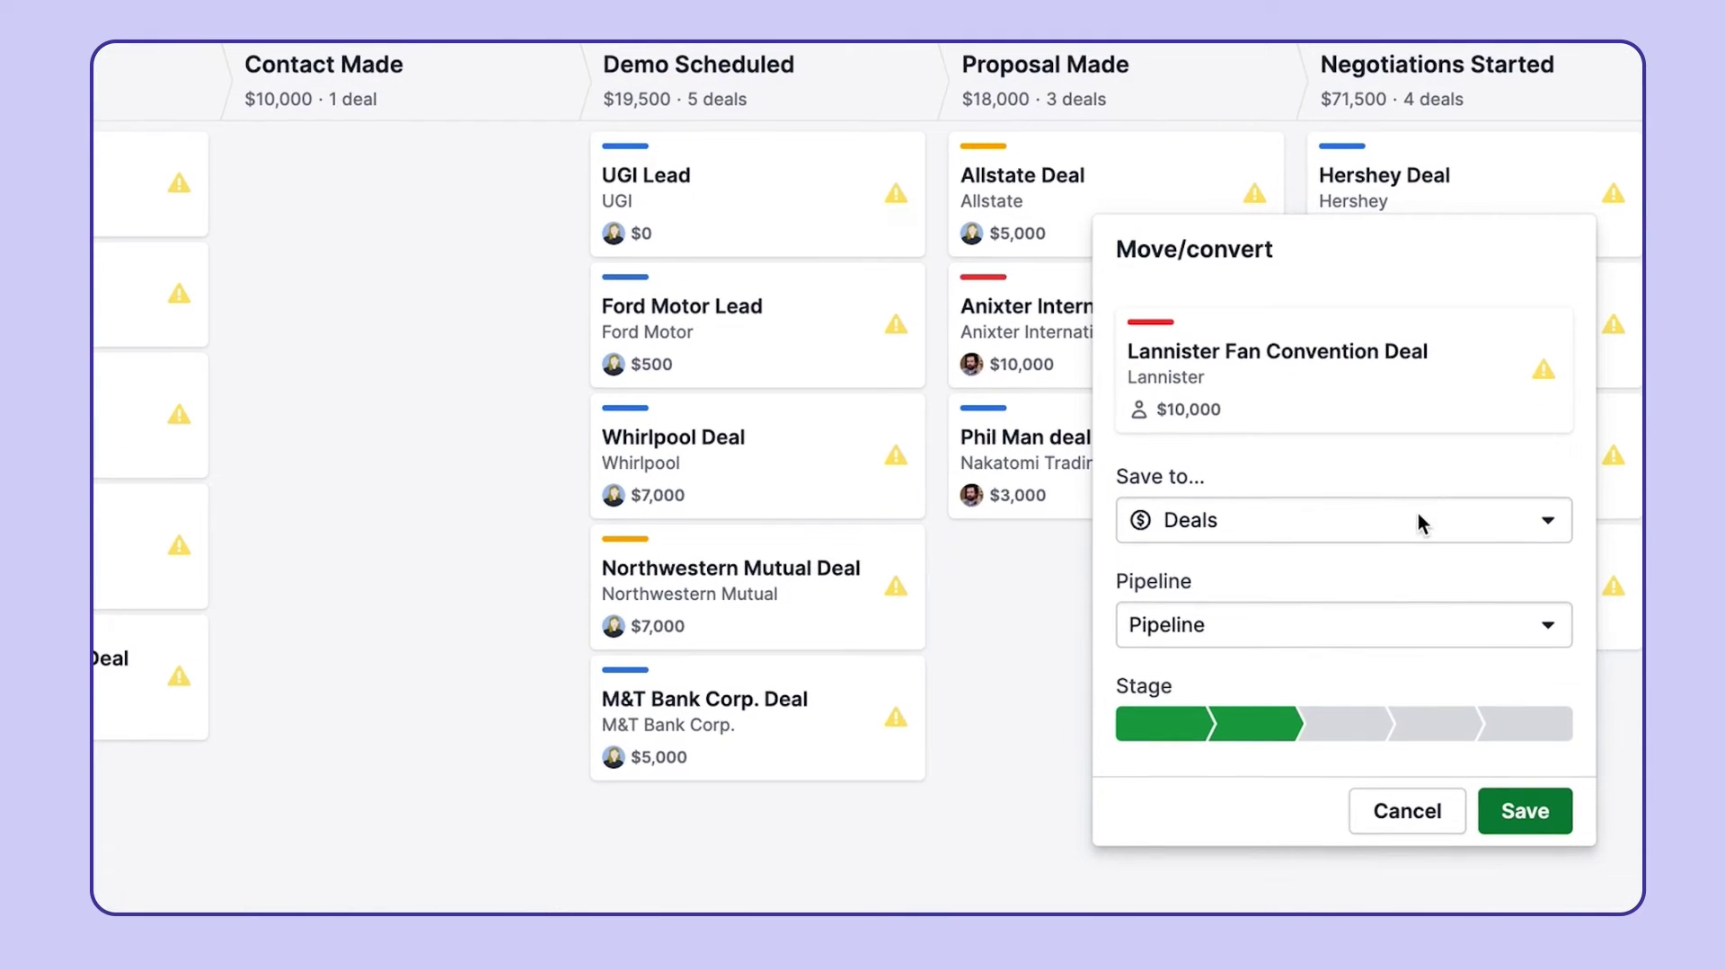
left_click(1438, 551)
left_click(1346, 690)
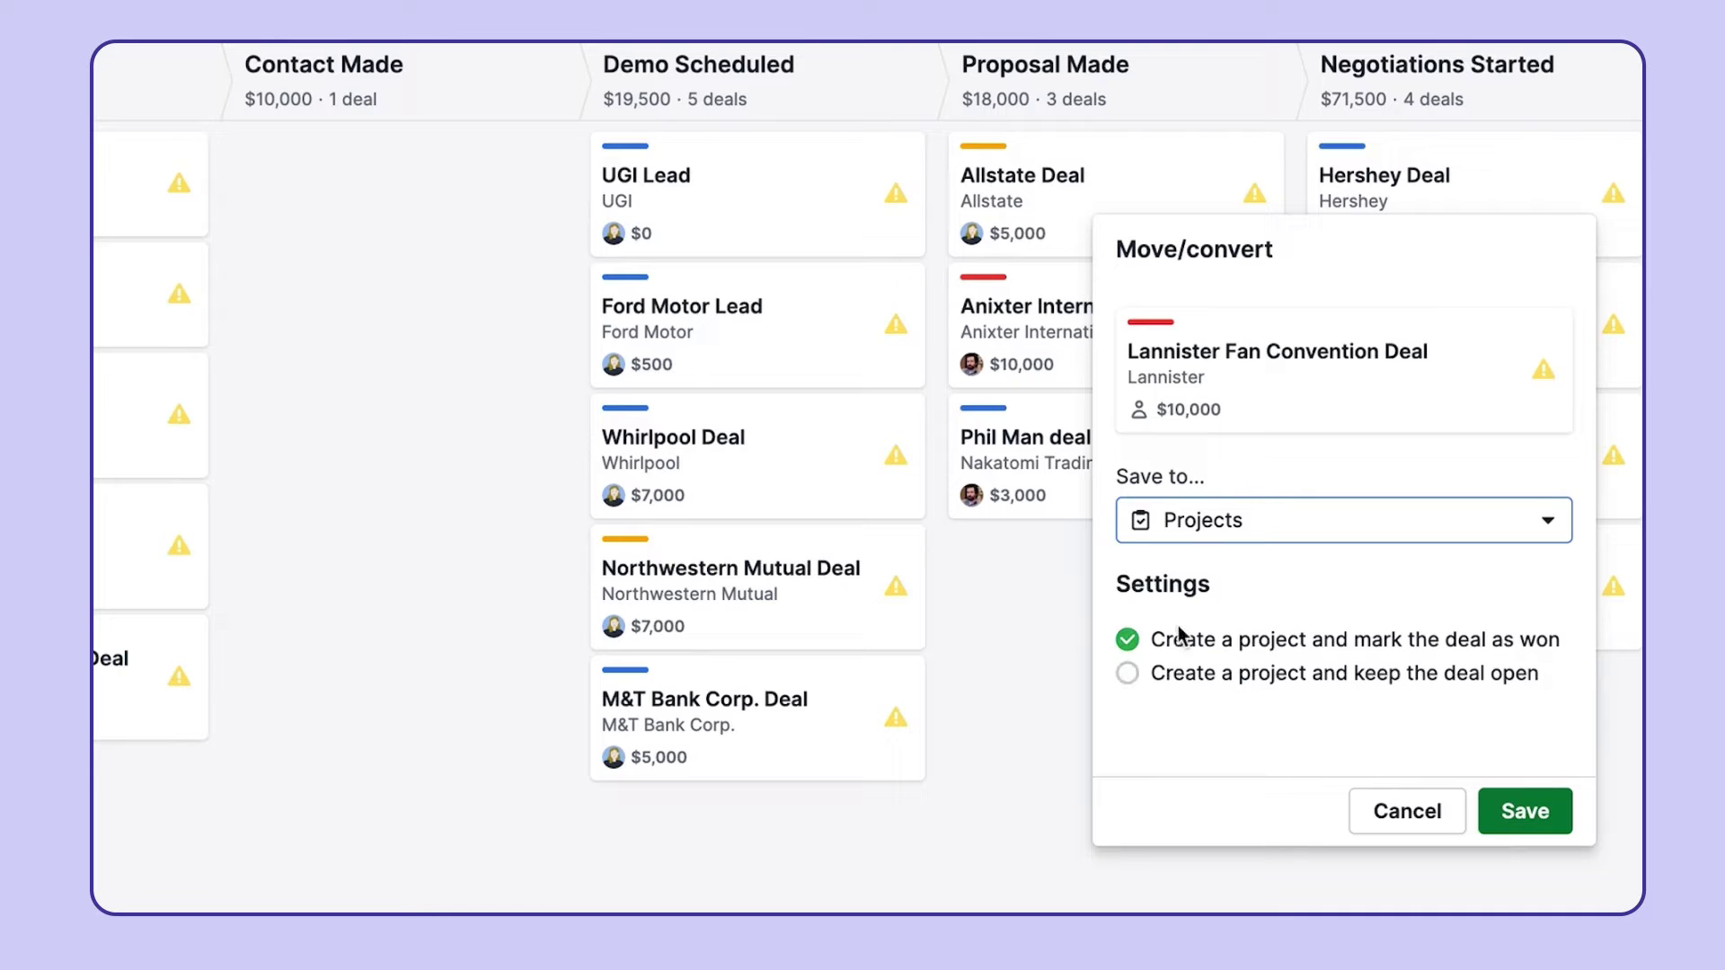
left_click(1294, 673)
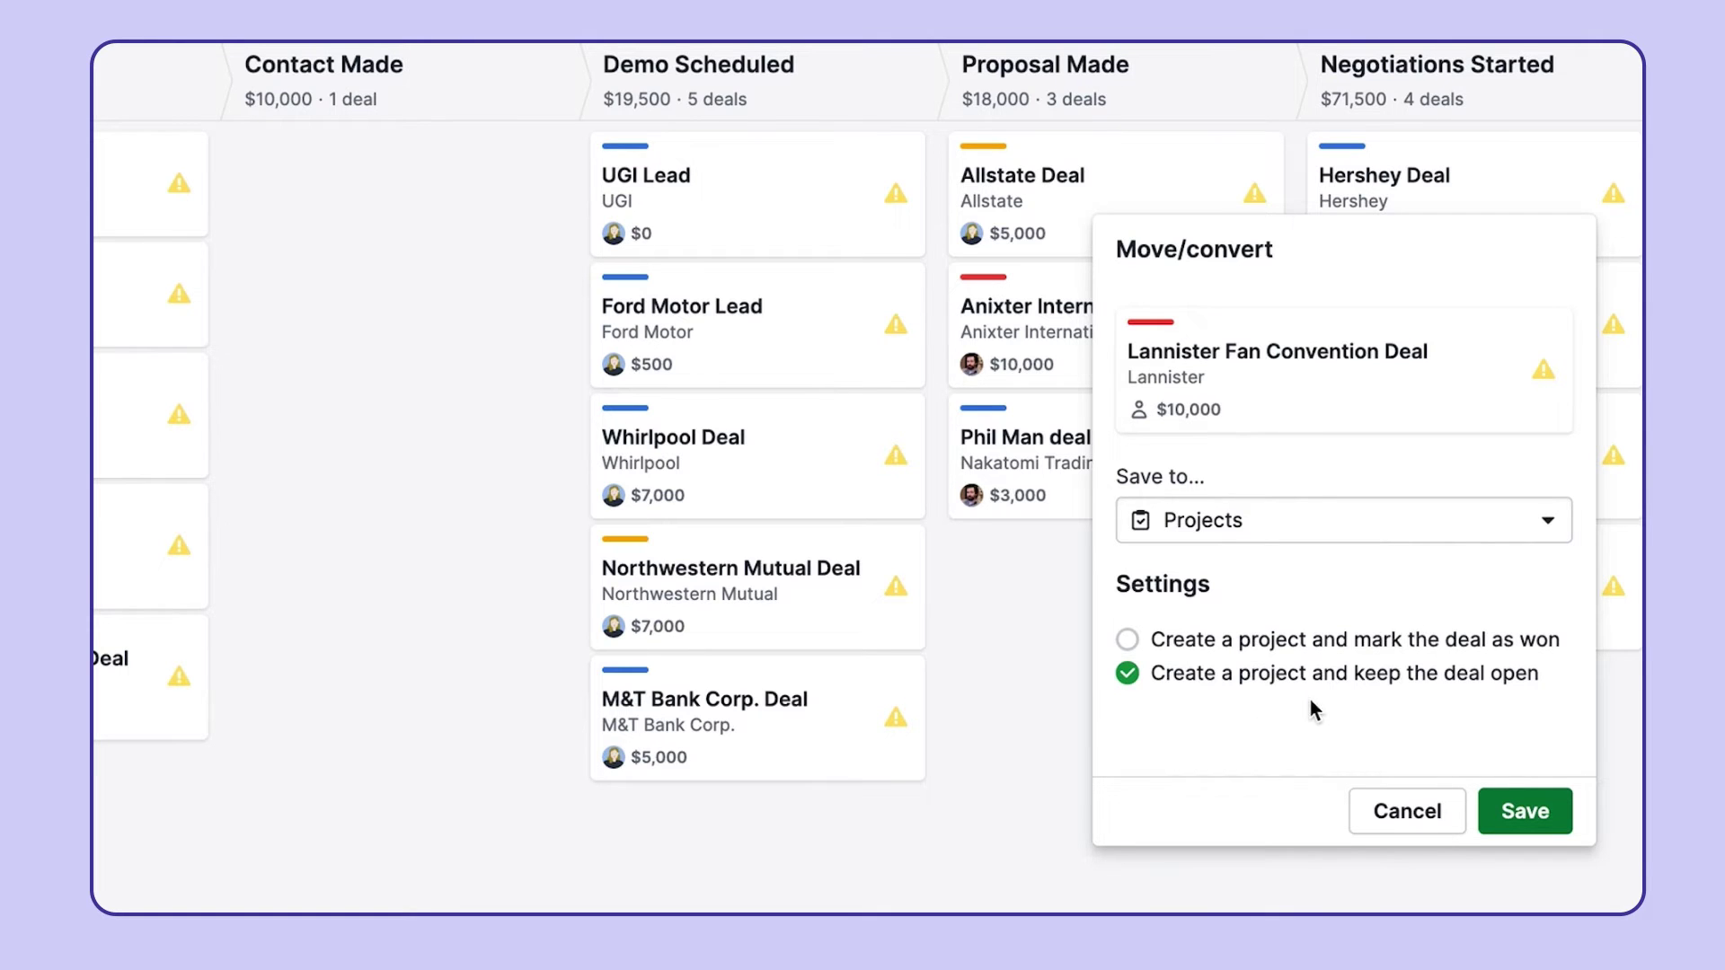
left_click(1383, 813)
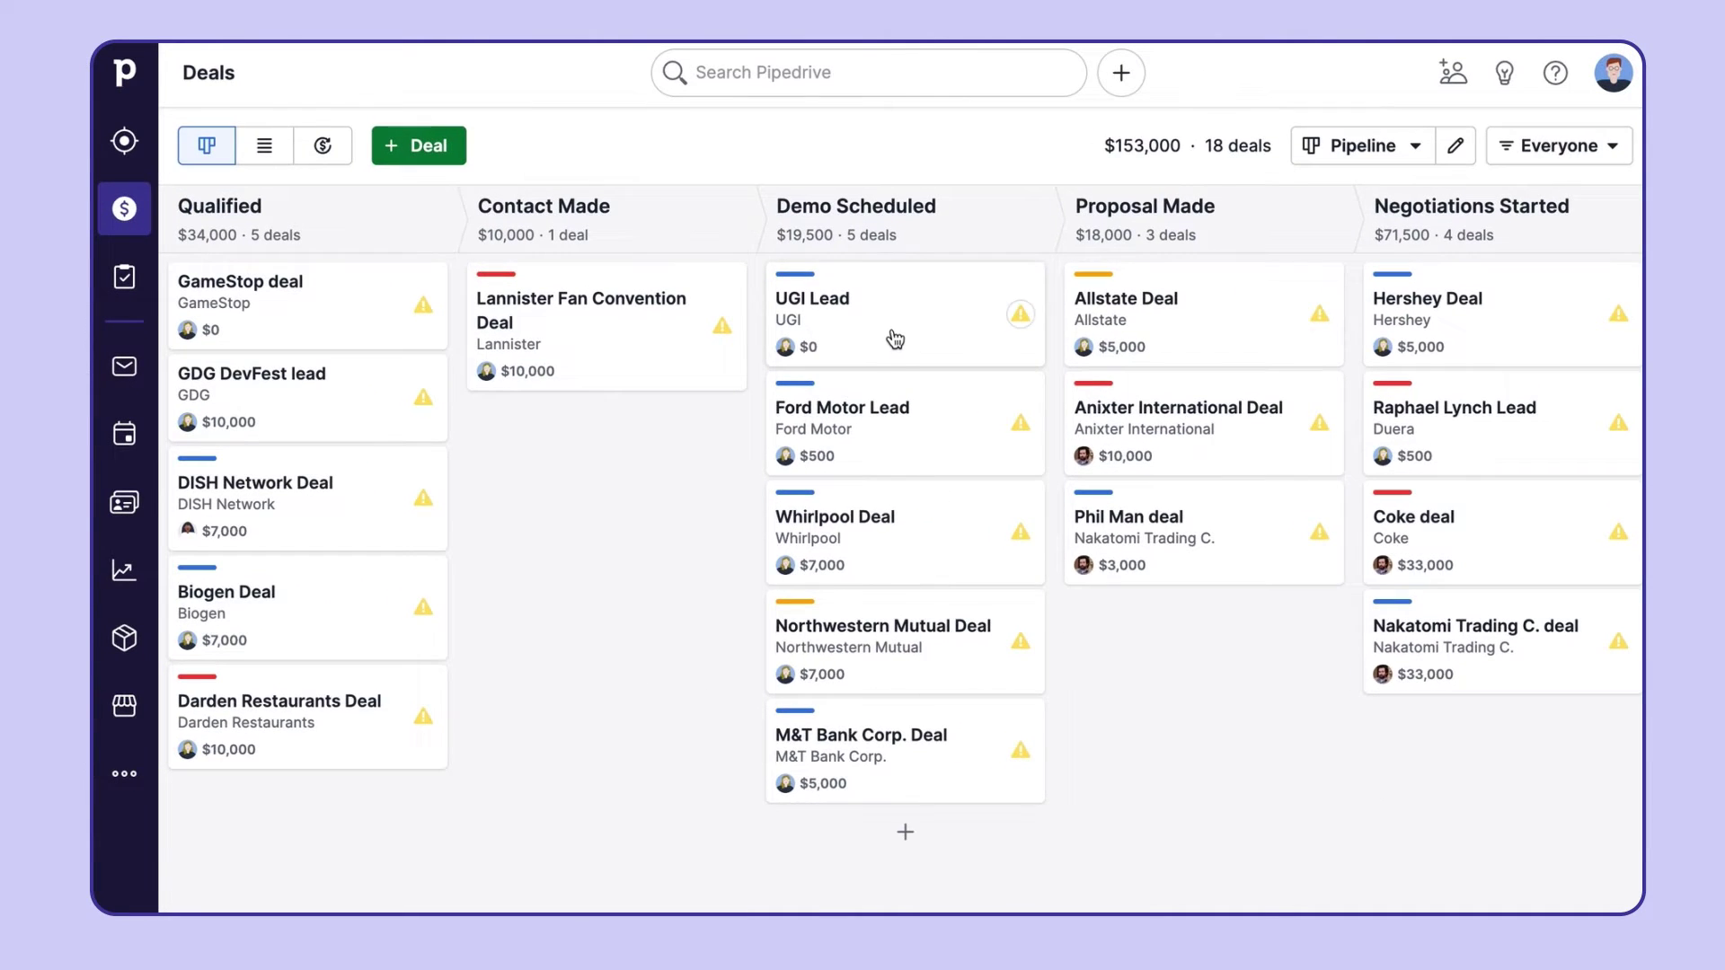
Mark the UGI Lead deal won and save a new project for it.
left_click(891, 329)
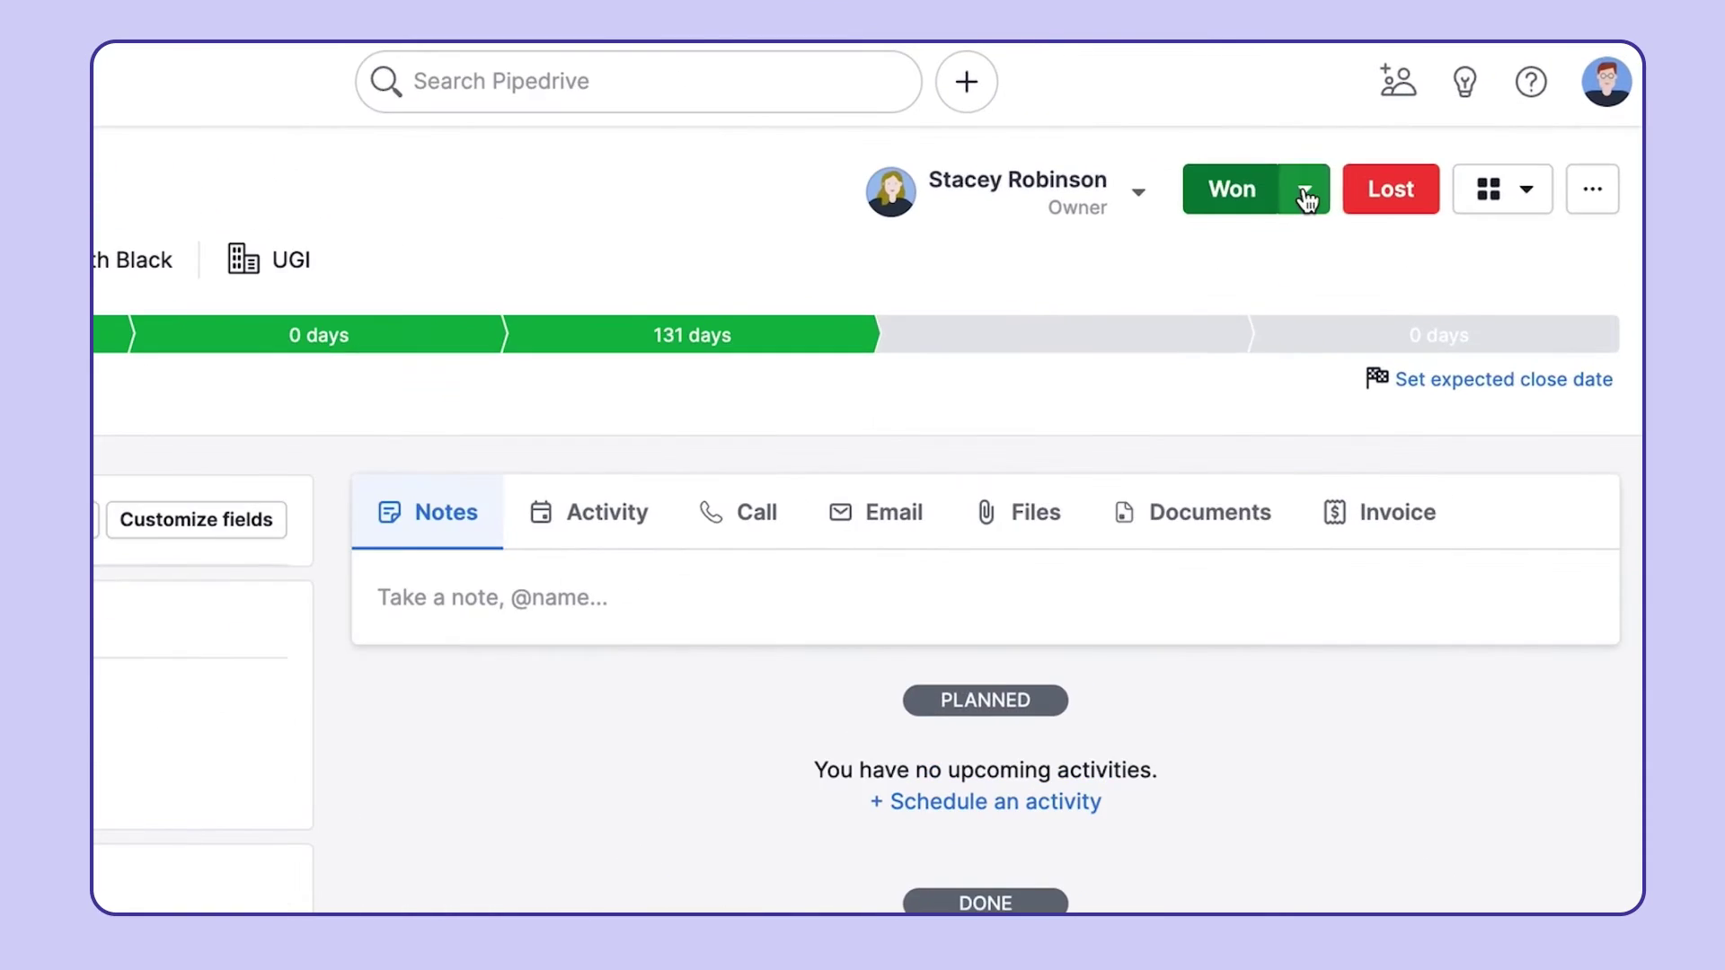
left_click(1381, 155)
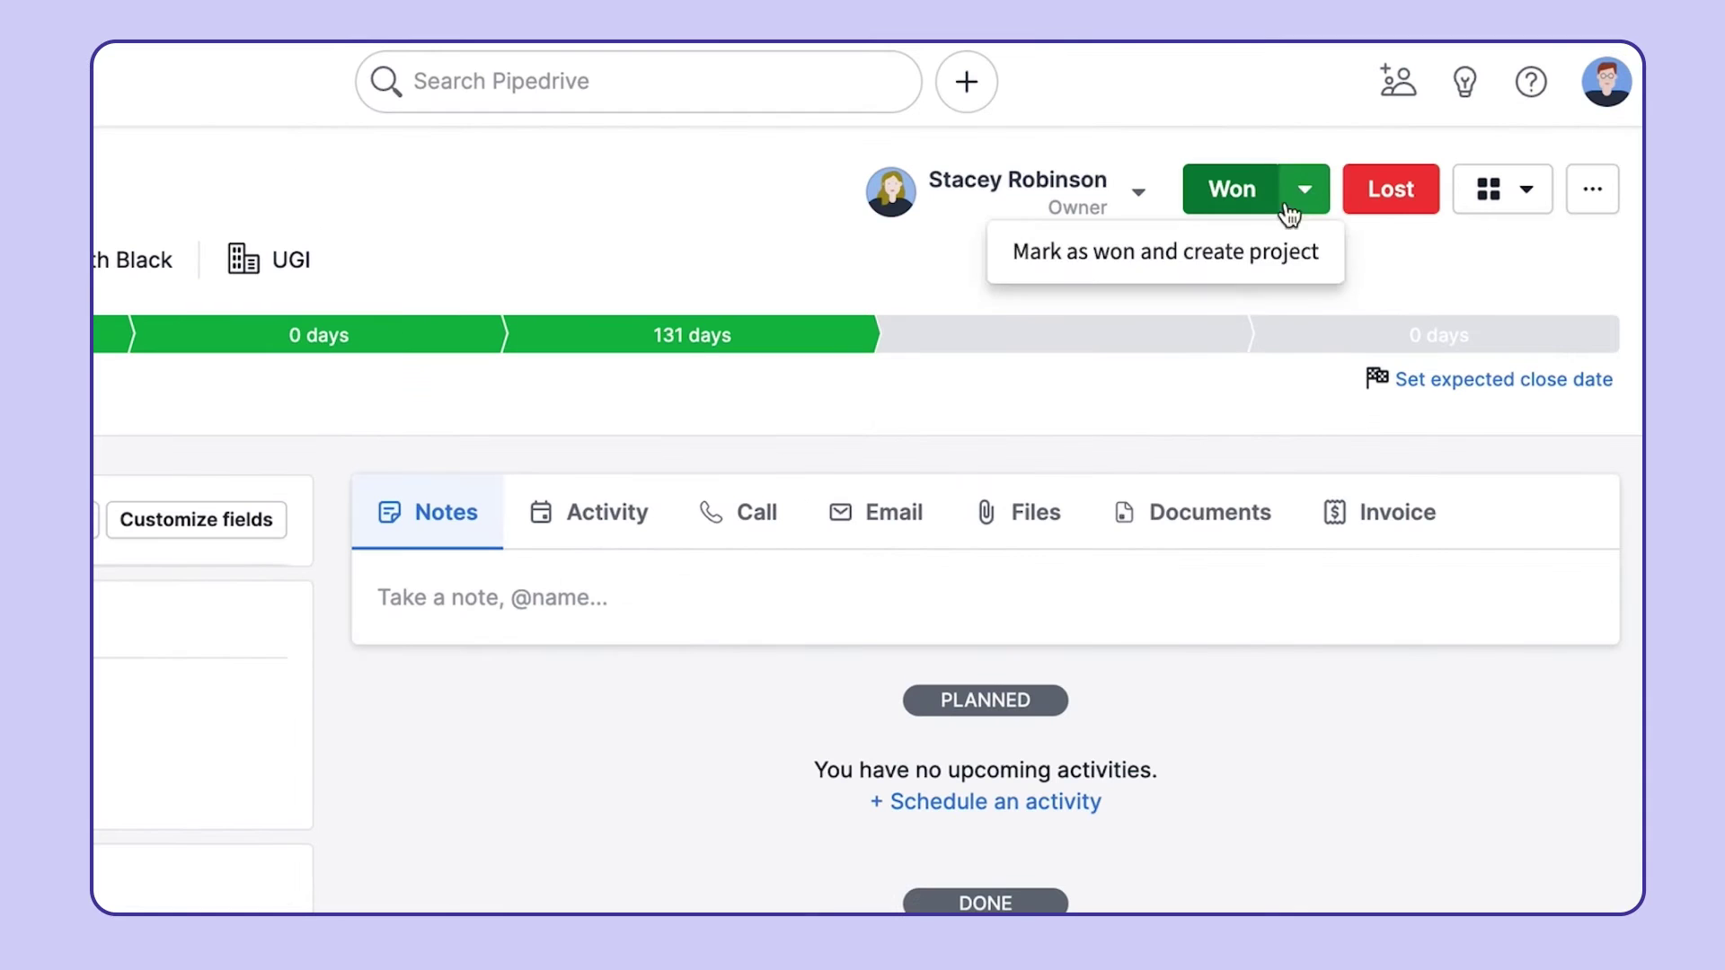
left_click(1240, 258)
left_click(1012, 889)
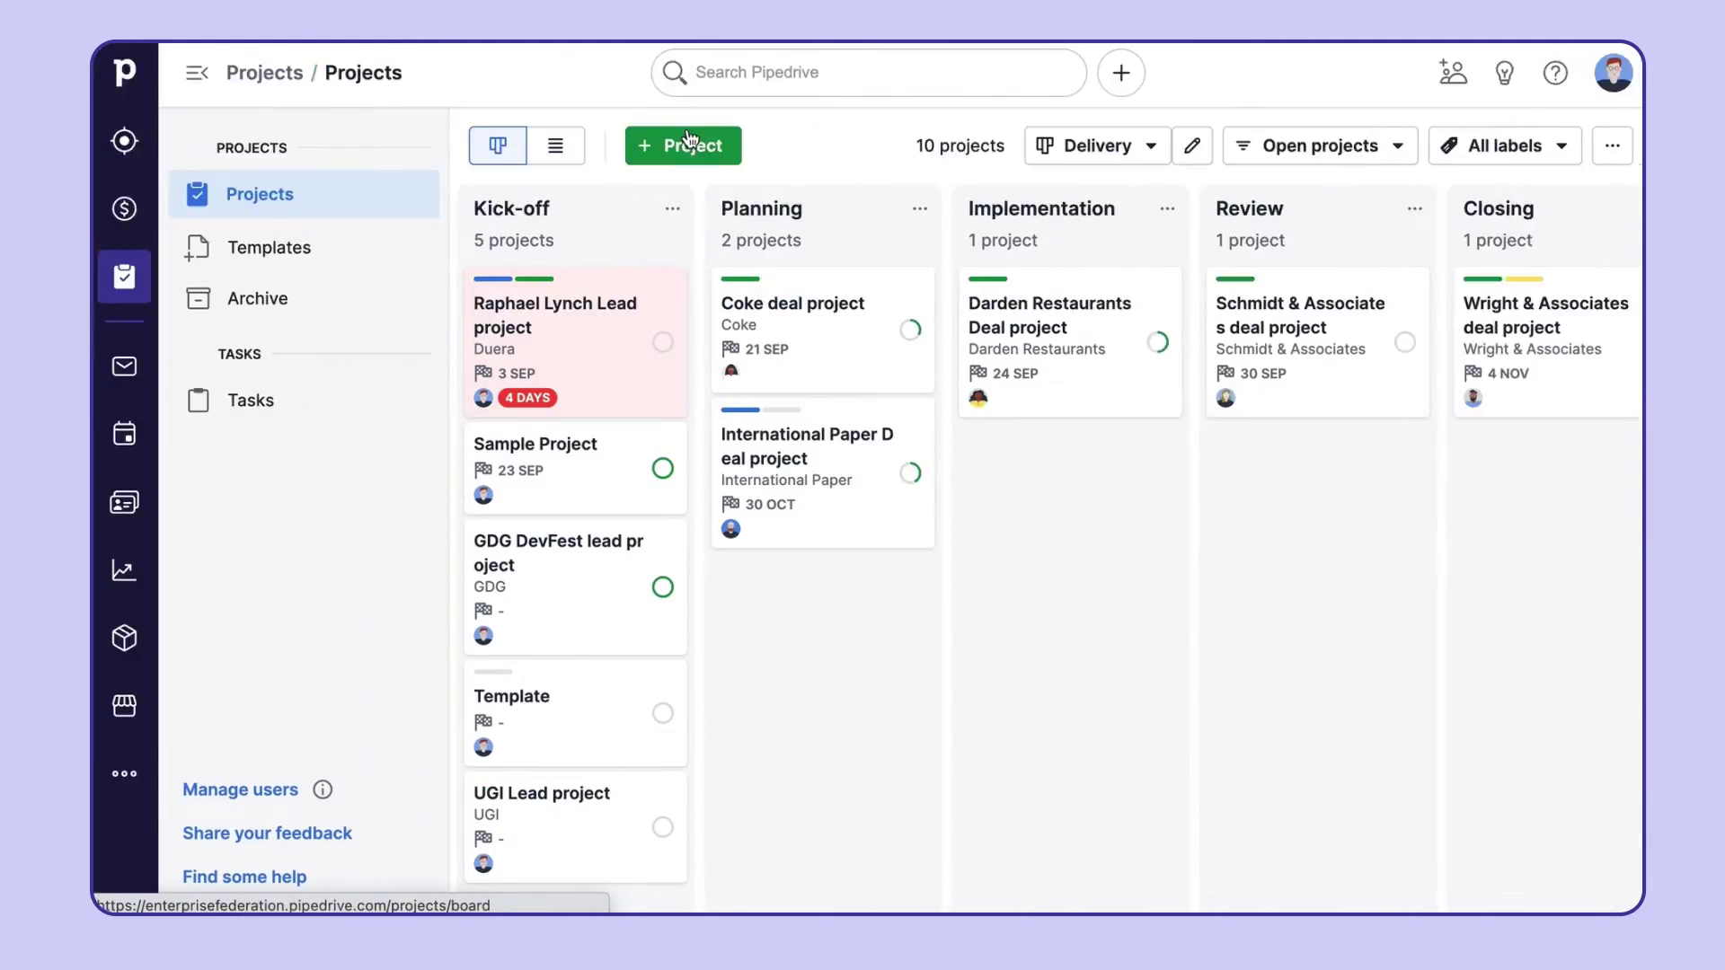
Add 'Sample project' on the Delivery board, 09/06/2022 to 09/30/2022, in the third phase.
left_click(705, 142)
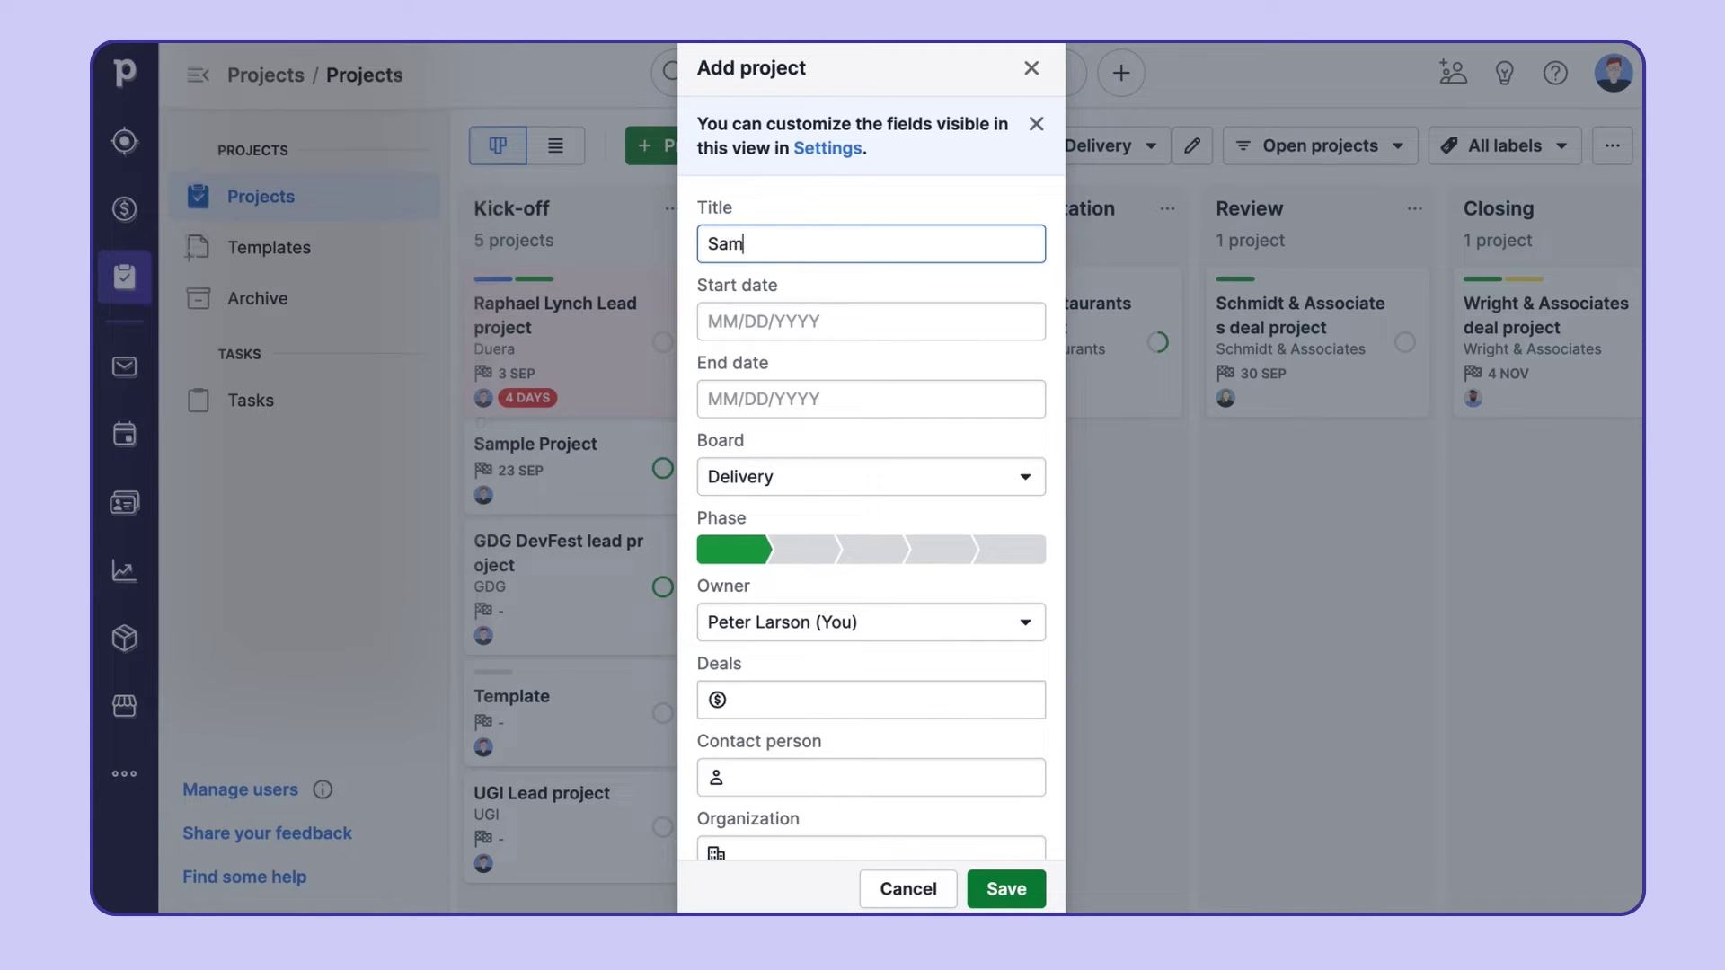
left_click(781, 320)
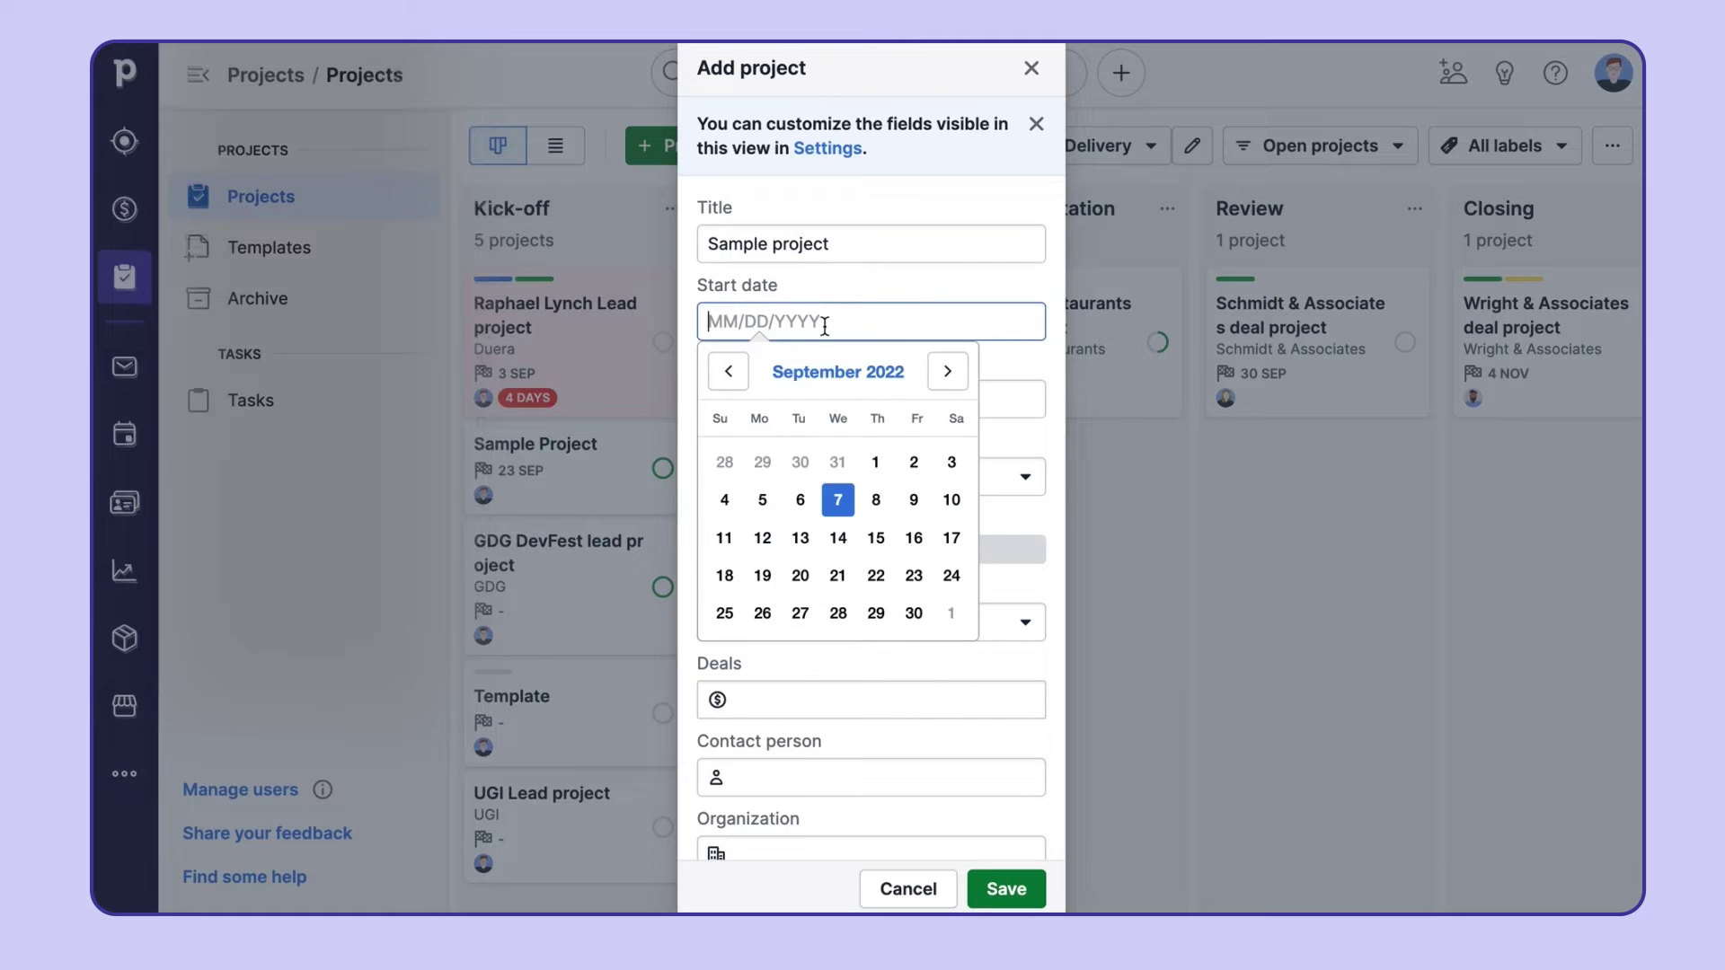
left_click(796, 497)
left_click(809, 403)
left_click(914, 689)
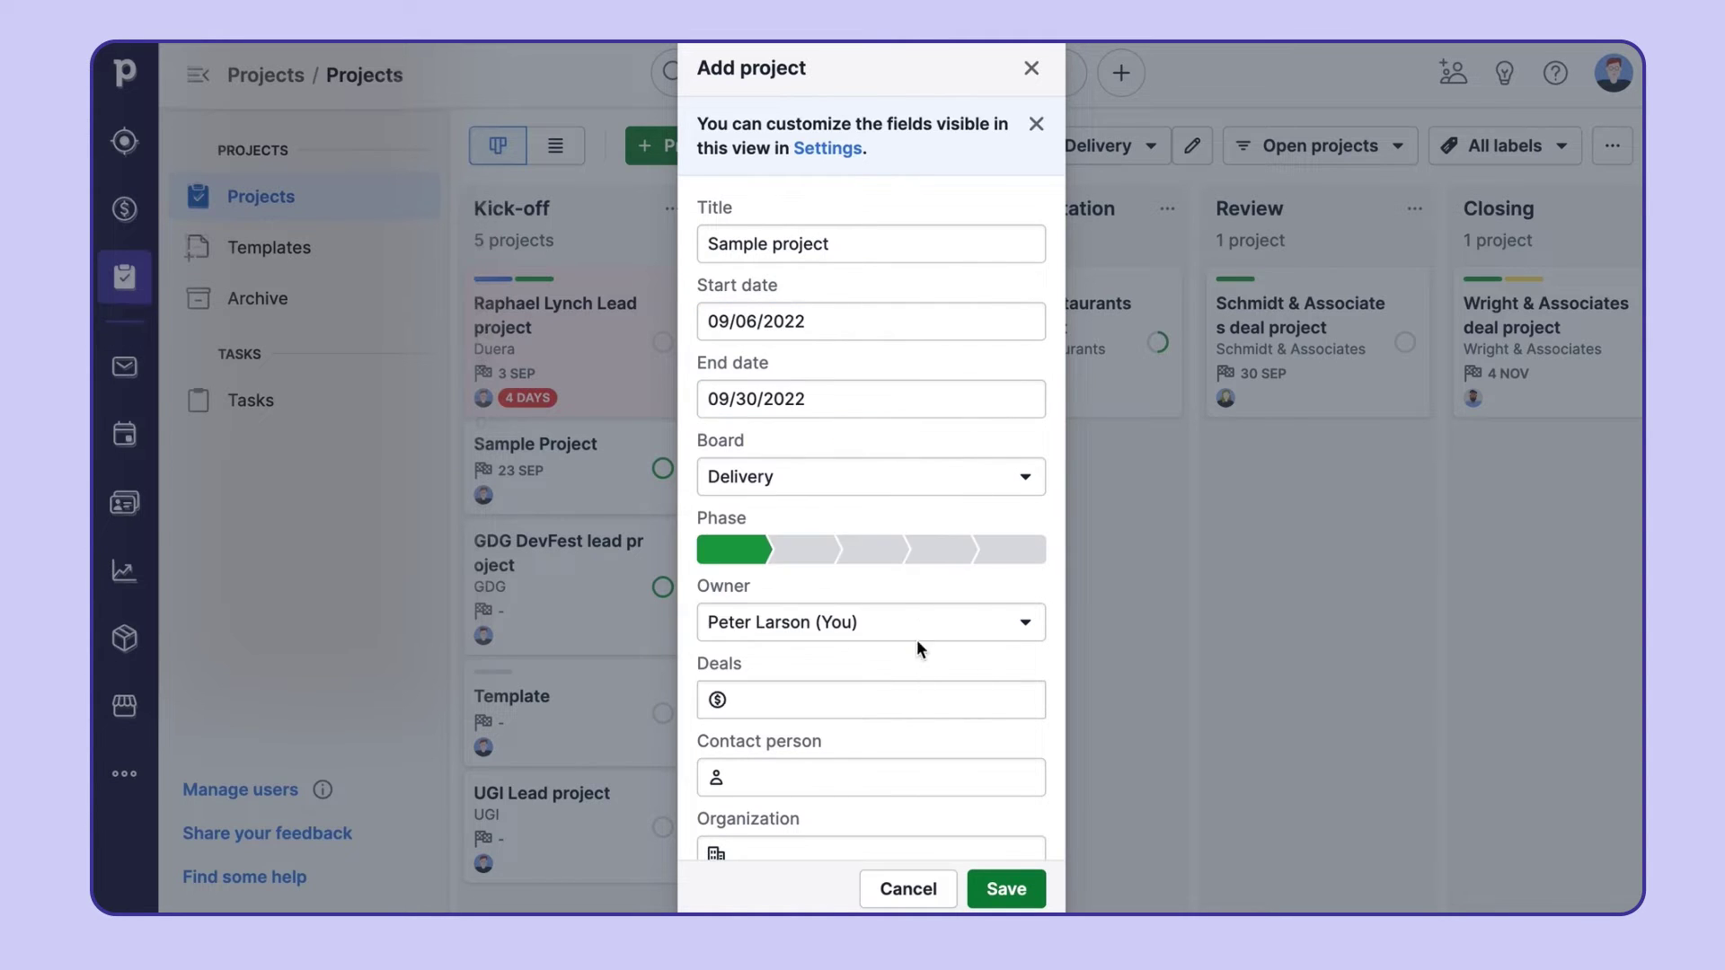
left_click(876, 485)
left_click(870, 522)
left_click(870, 549)
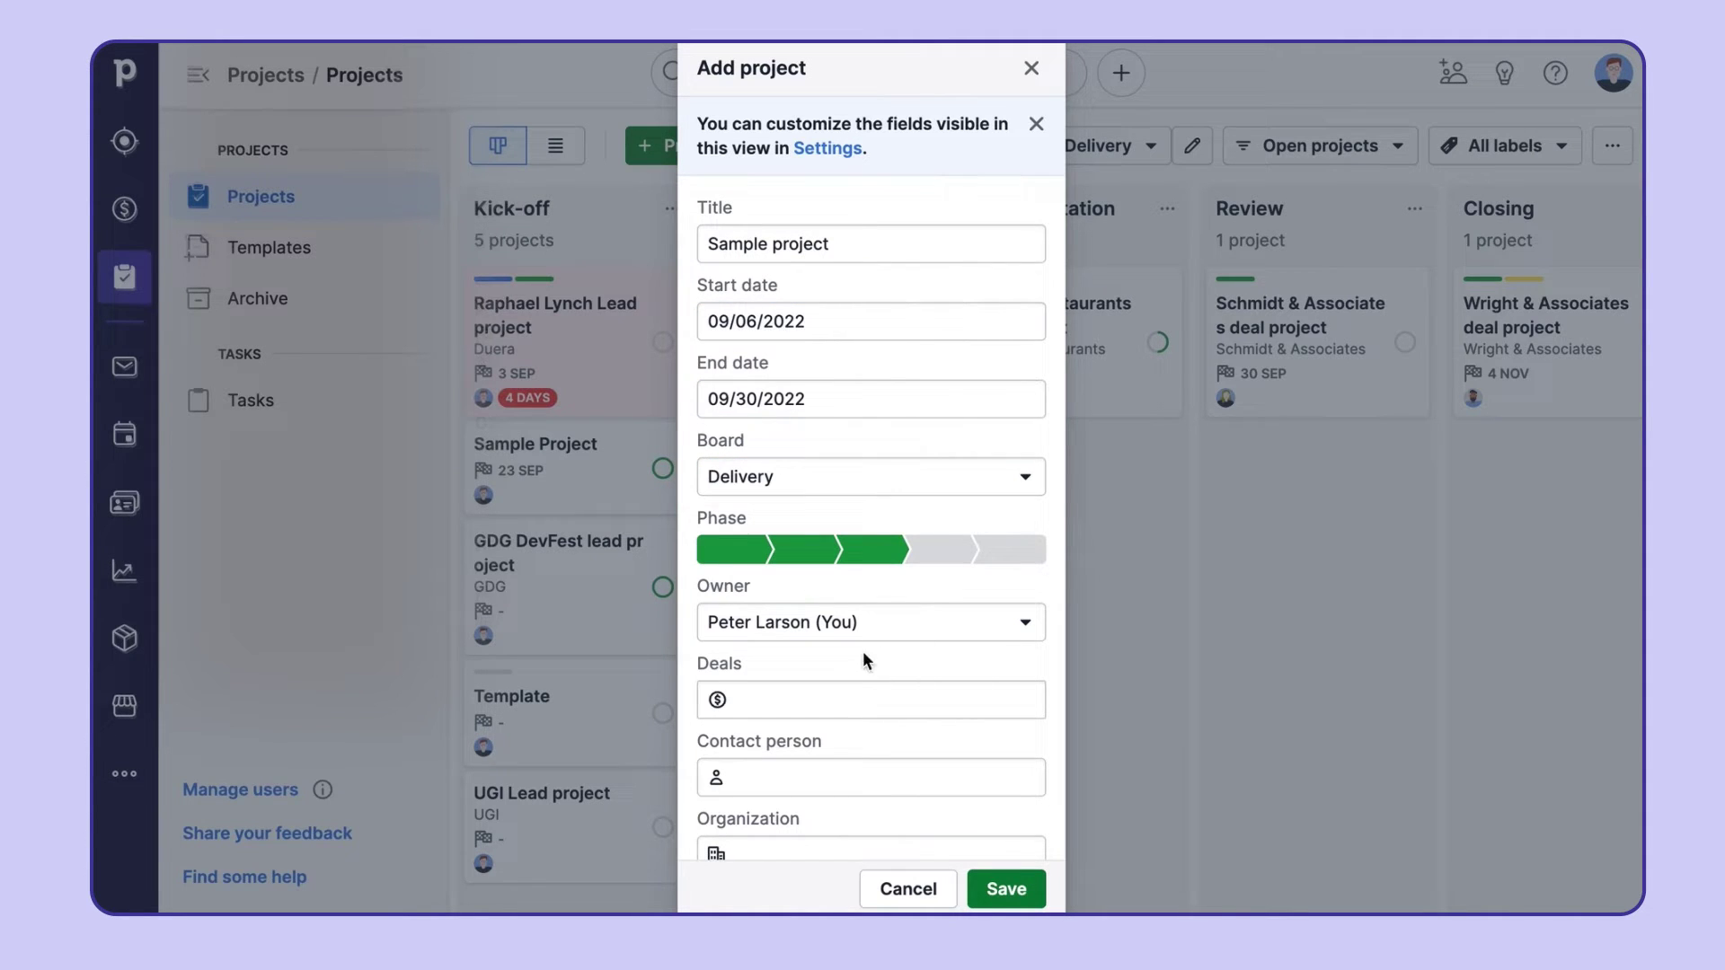
left_click(859, 692)
Open the GDG DevFest lead deal from the pipeline and scroll to its Projects section.
left_click(1006, 888)
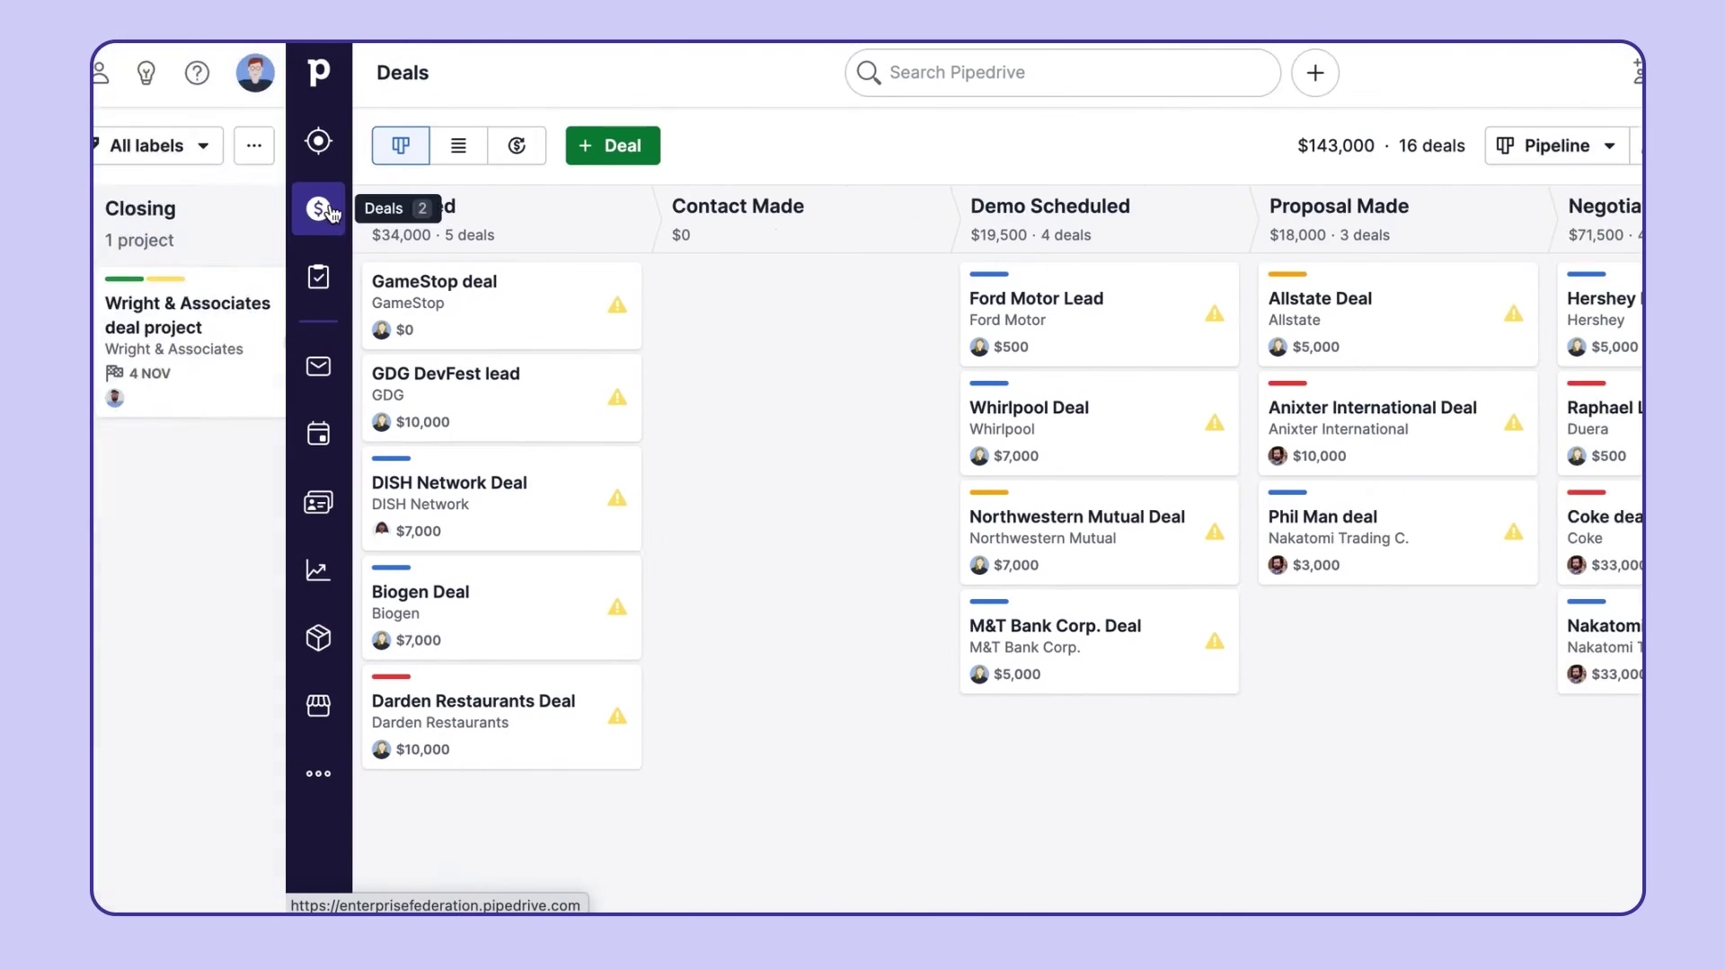
left_click(276, 406)
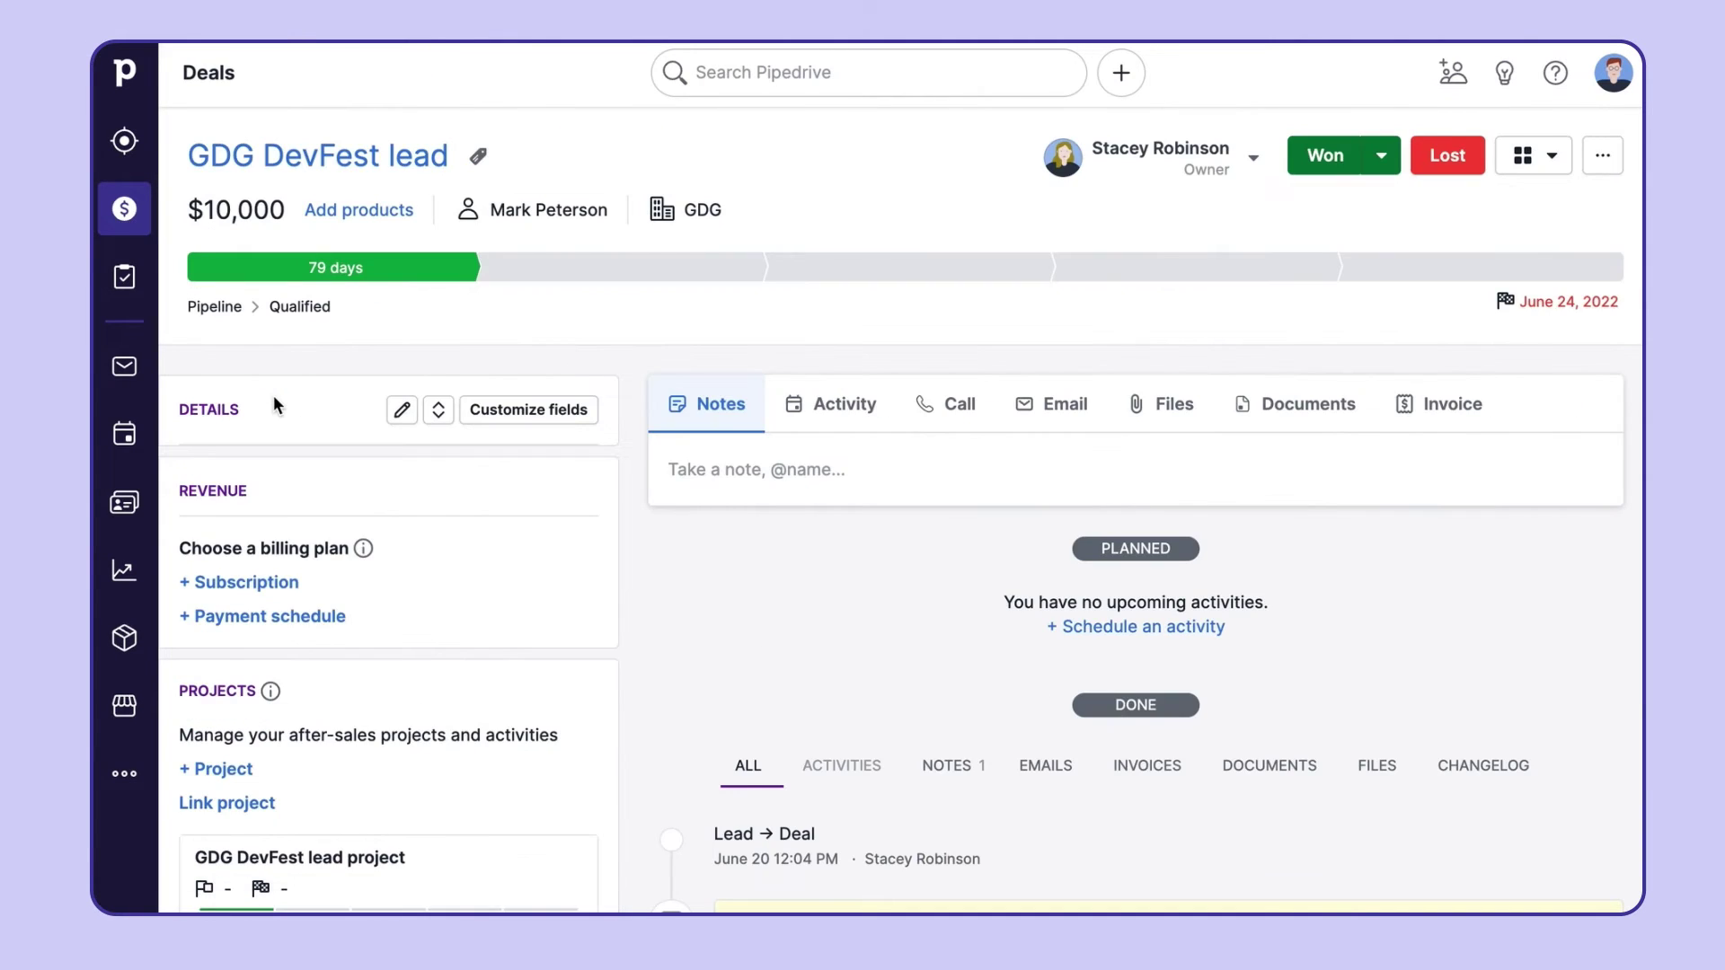
scroll(274, 400, "down", 3)
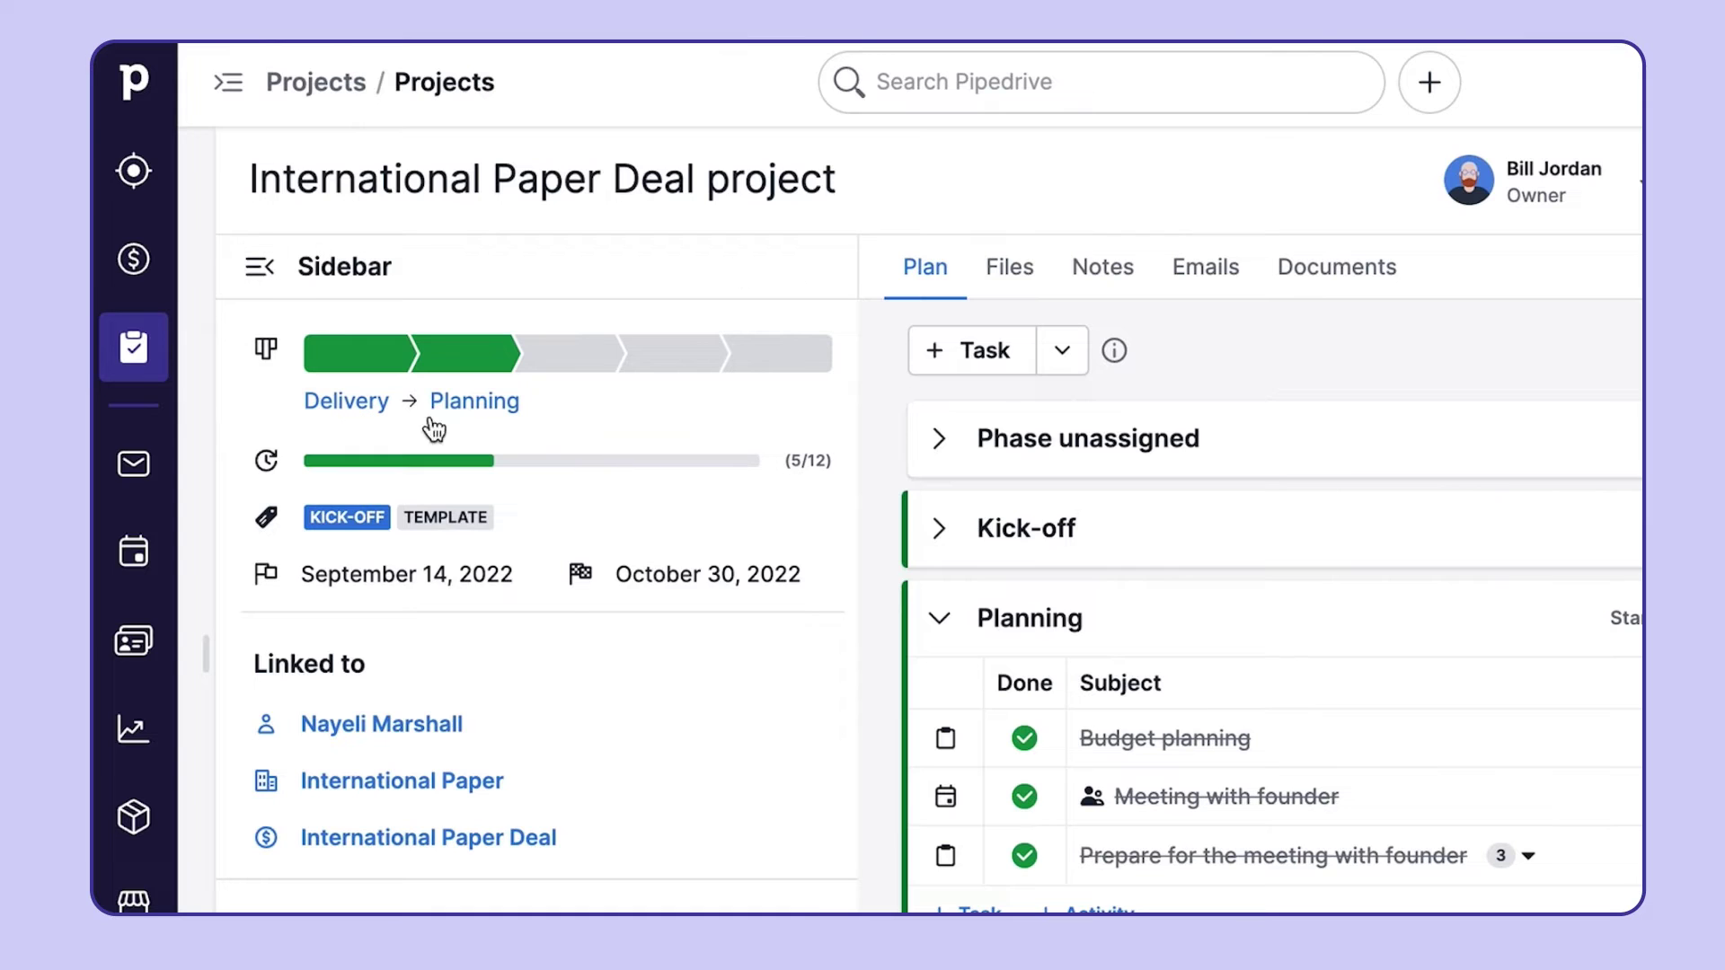
Set International Paper Deal to the Implementation phase and scroll down to its linked Deals.
left_click(590, 363)
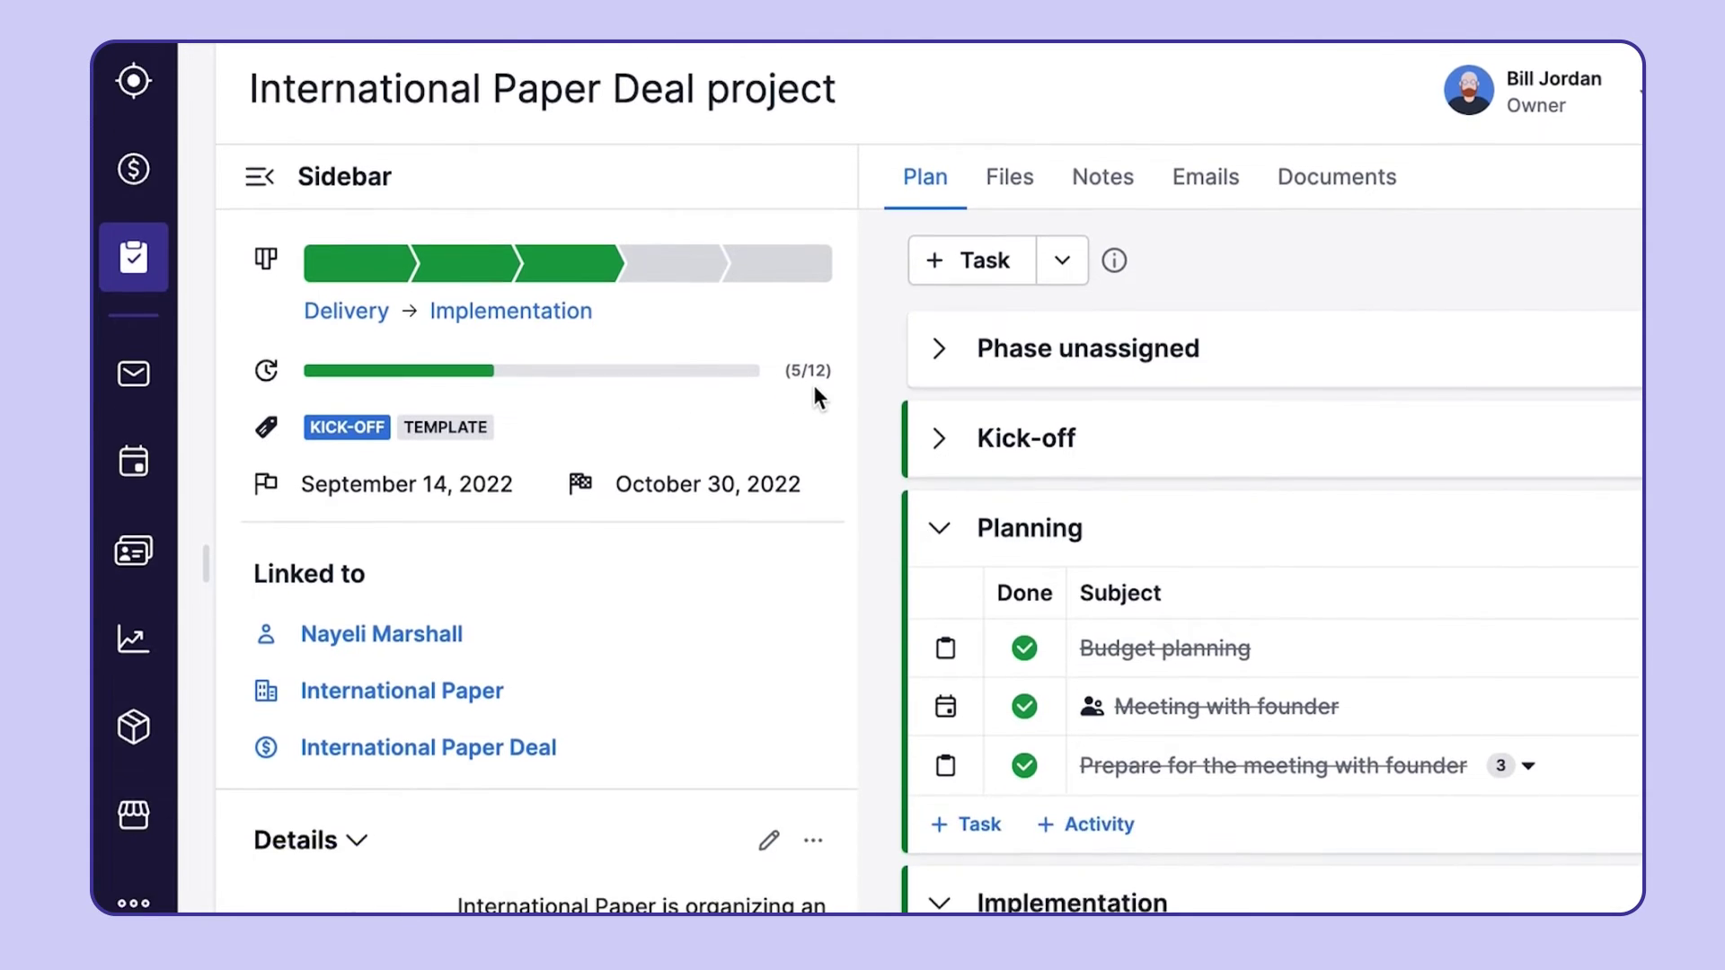
scroll(769, 388, "down", 3)
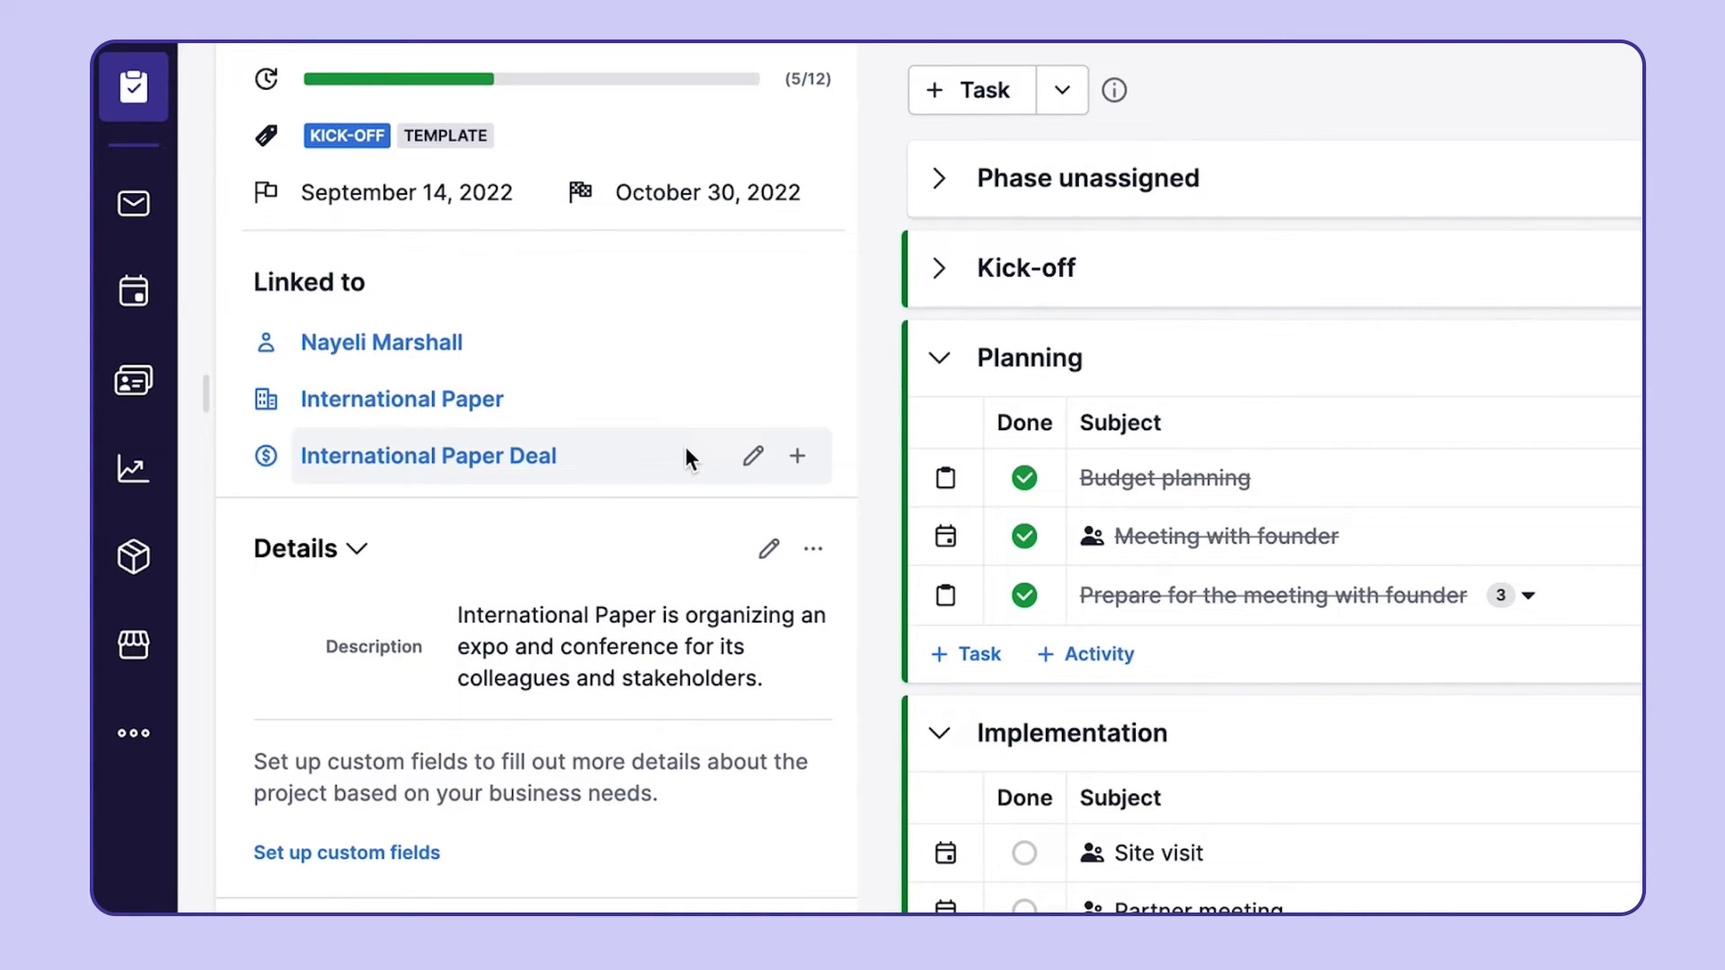
scroll(668, 597, "down", 3)
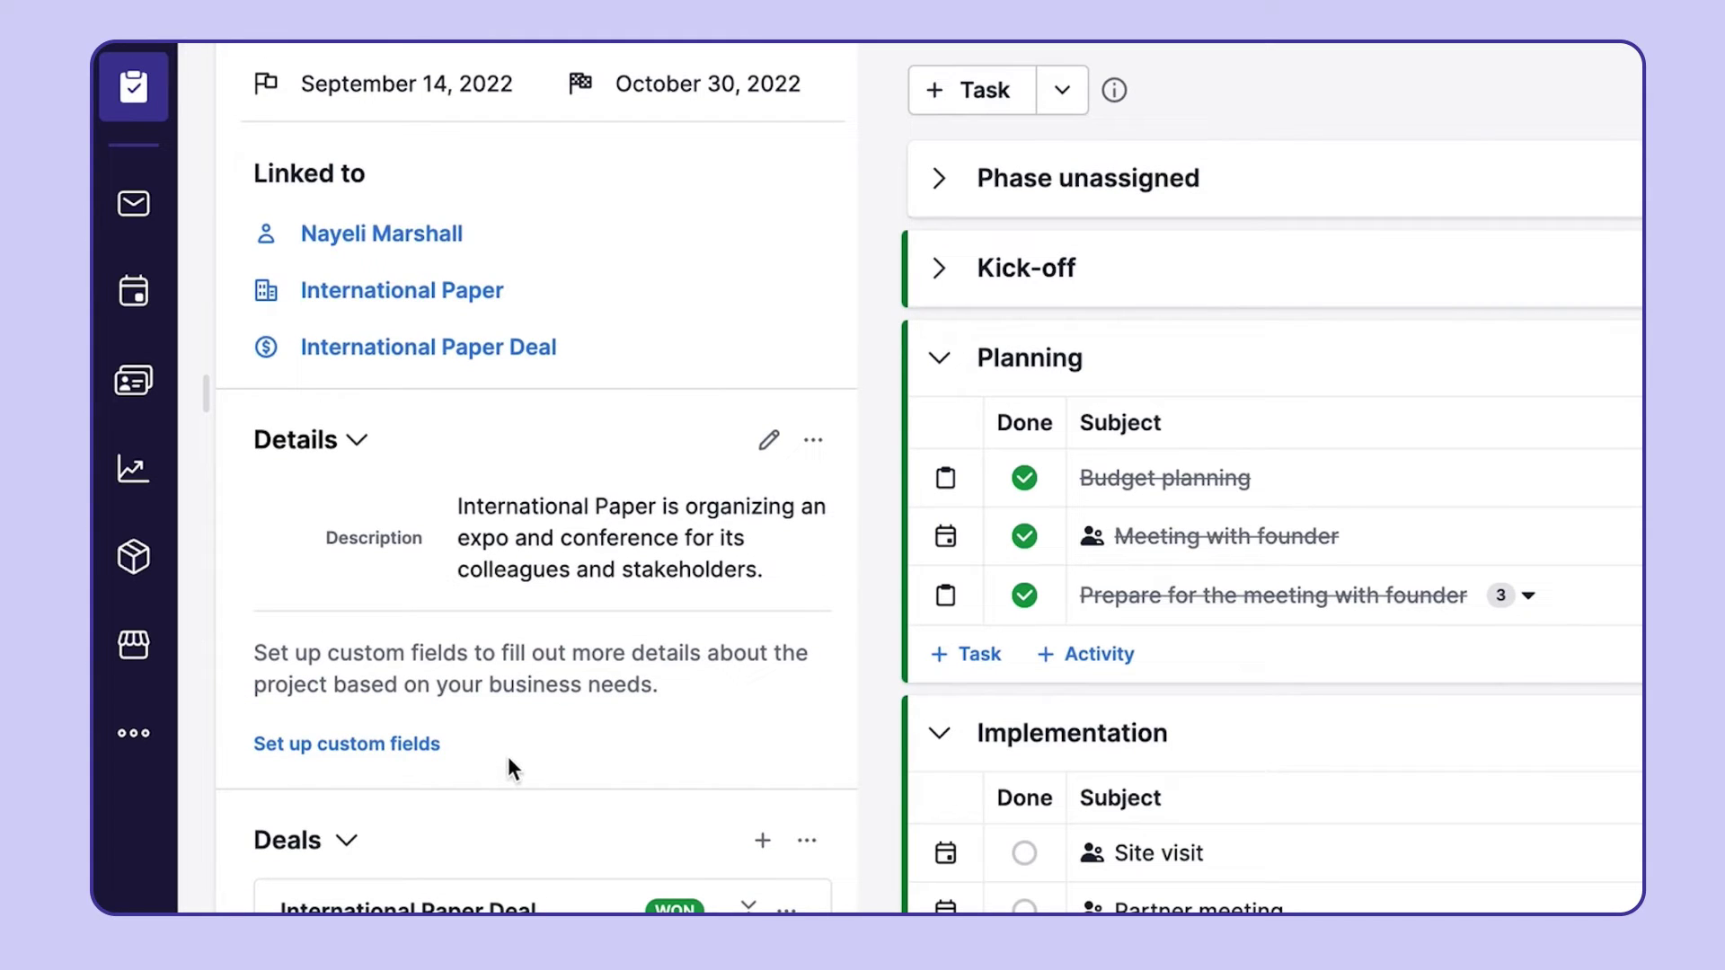
scroll(509, 767, "down", 7)
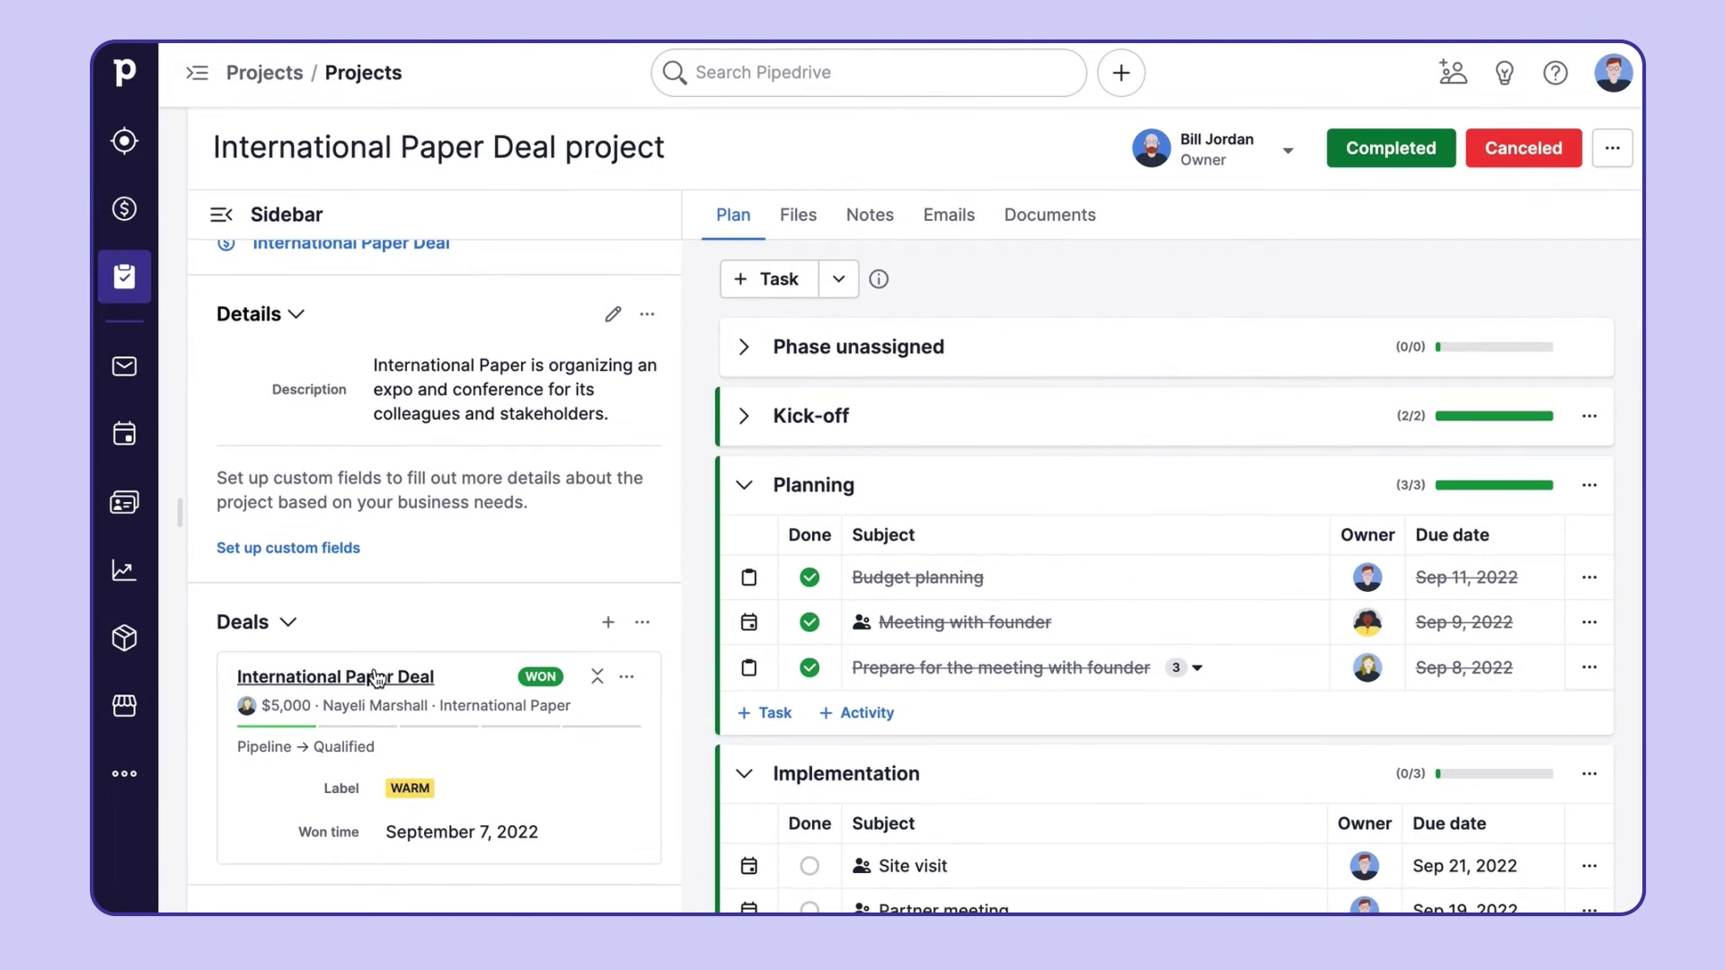
Preview the linked International Paper Deal, then expand the Kick-off phase's tasks.
left_click(384, 694)
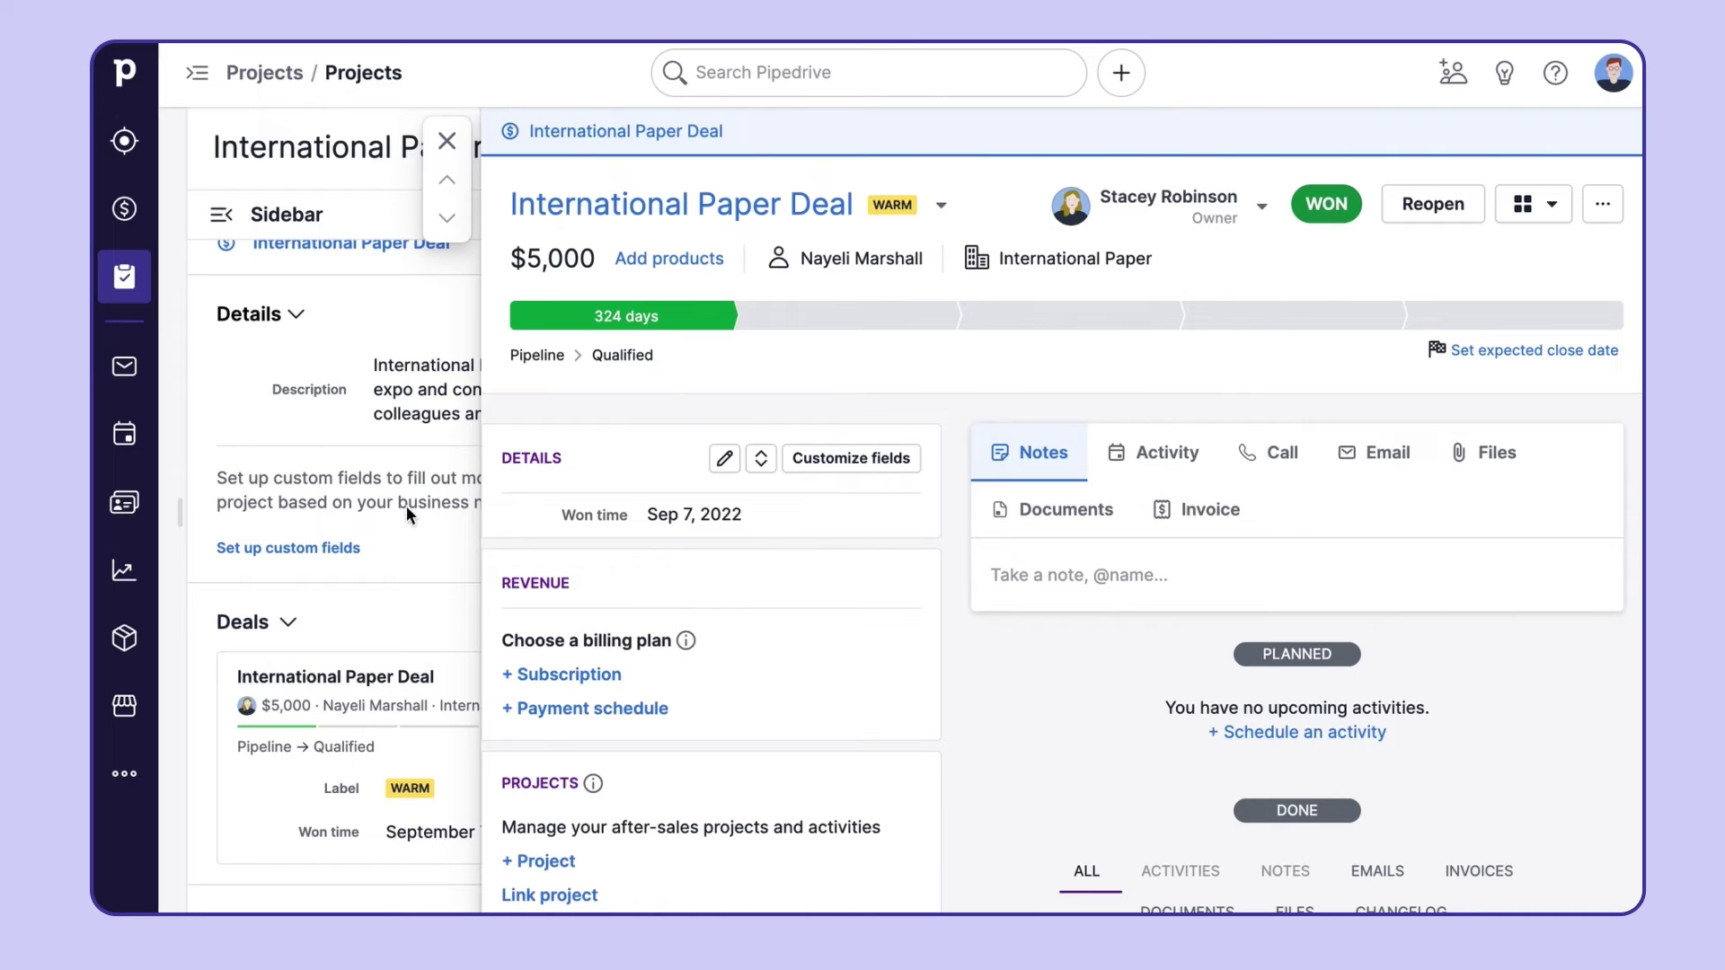
left_click(447, 141)
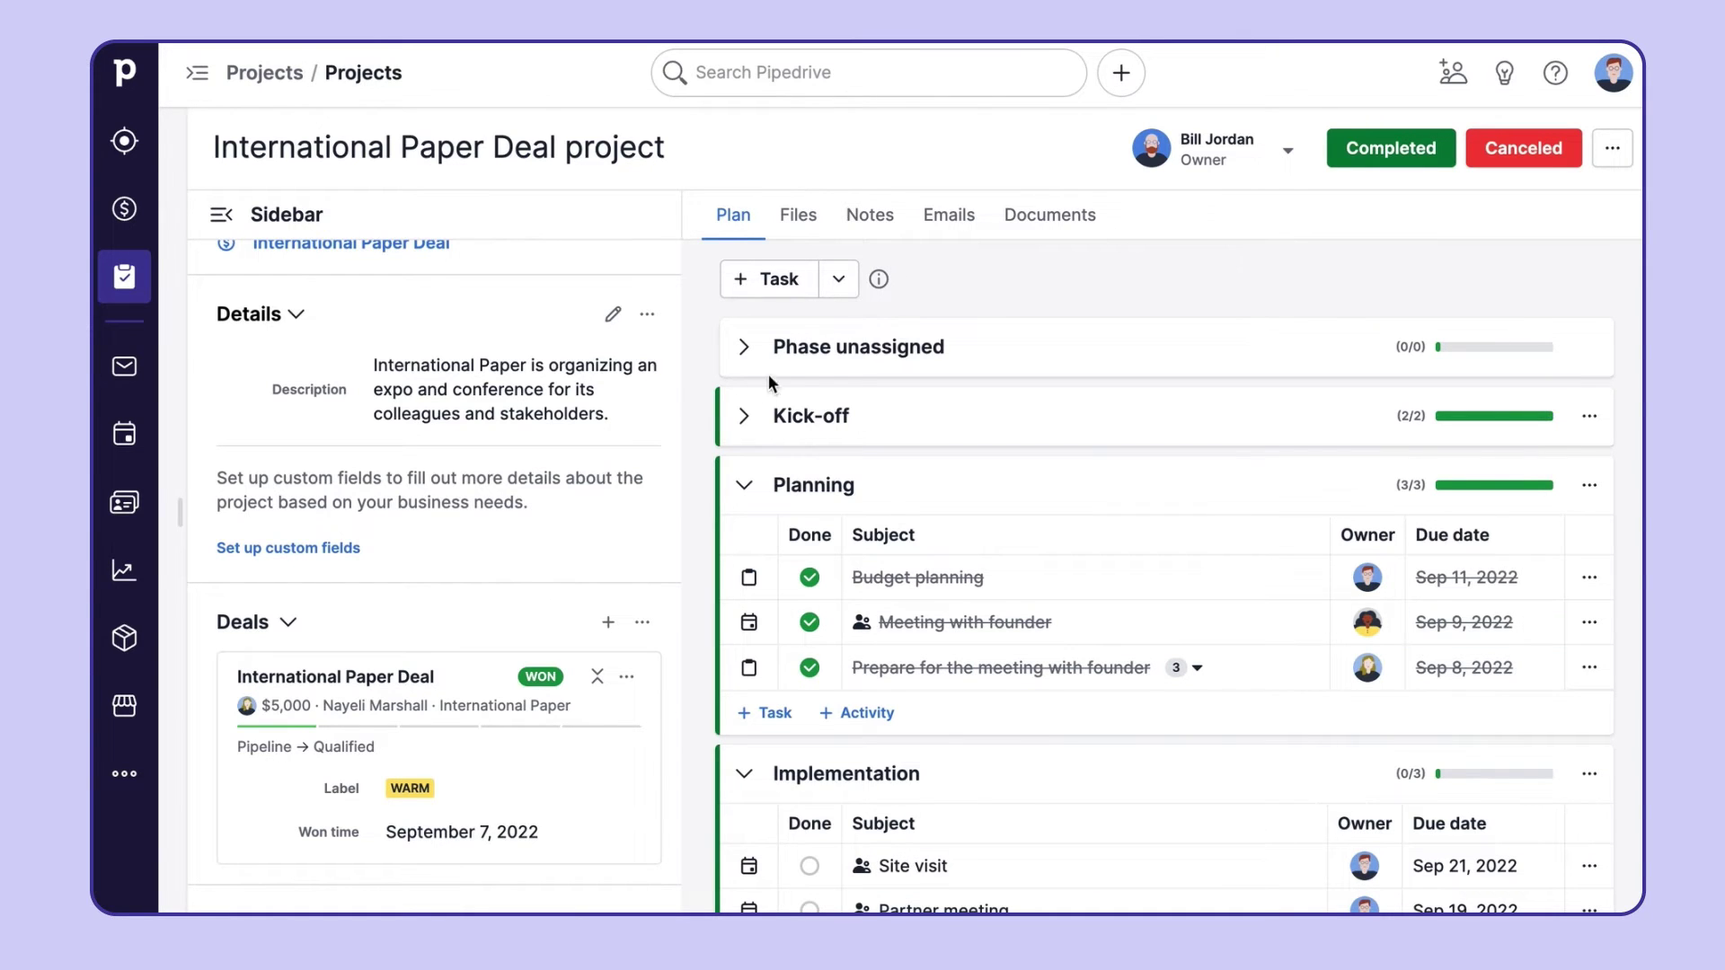
left_click(744, 420)
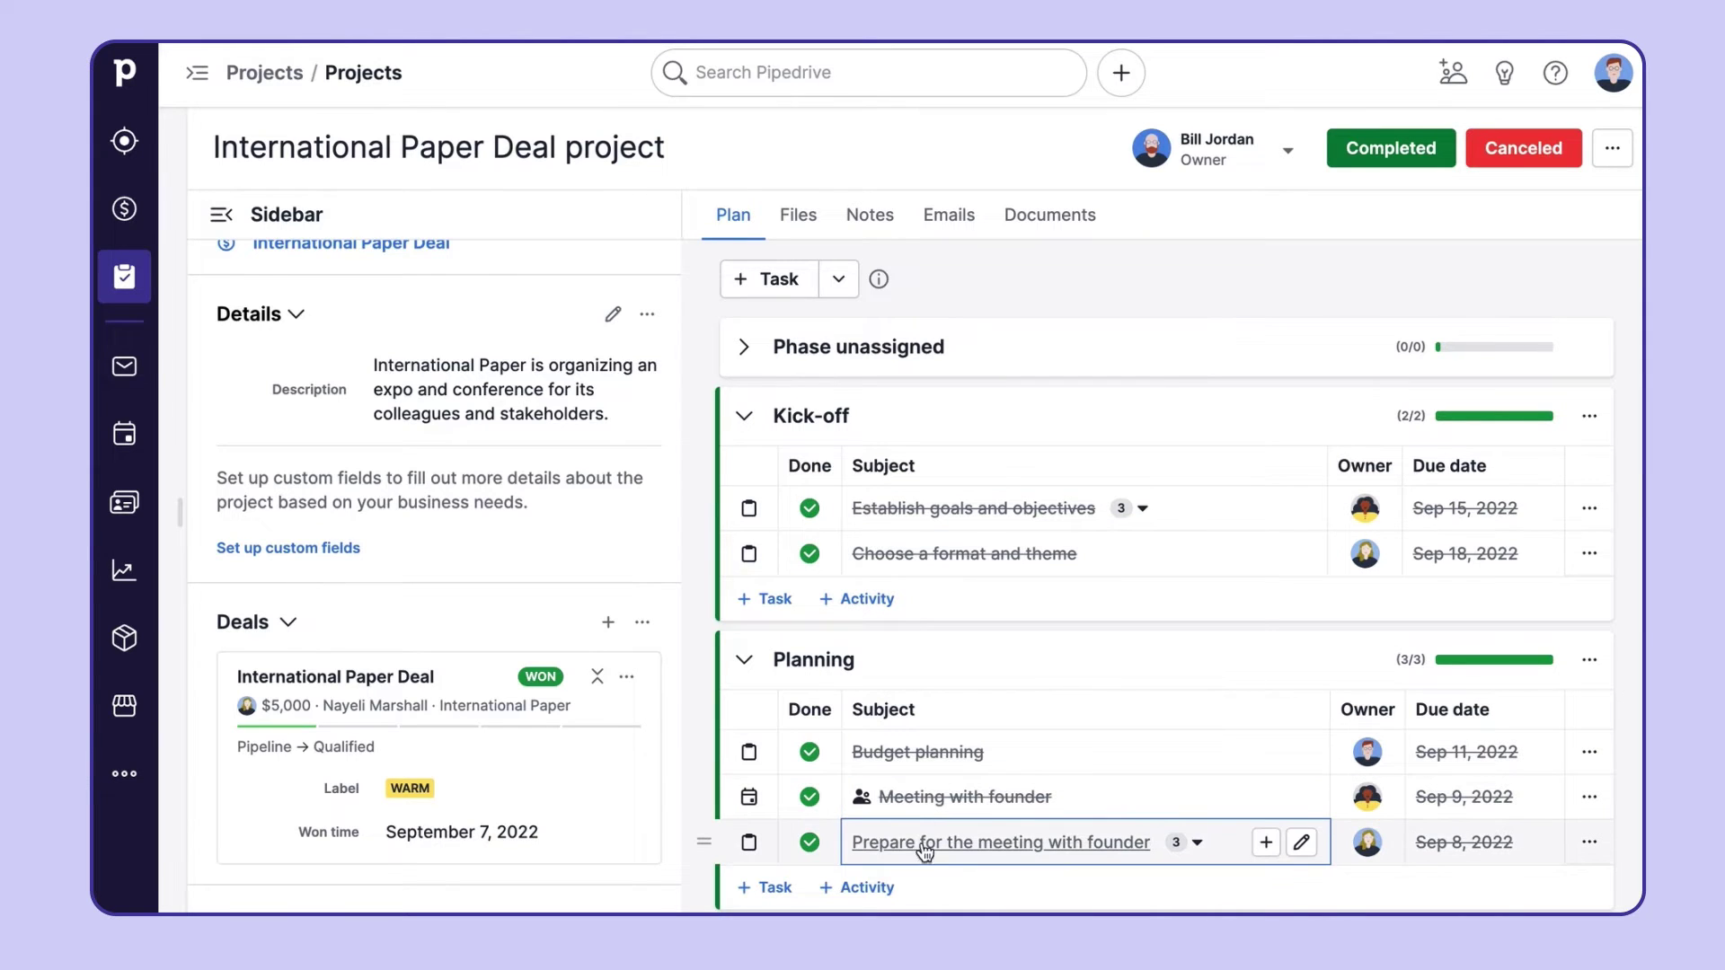
View the Meeting with founder activity, then the Prepare for the meeting with founder task.
left_click(840, 281)
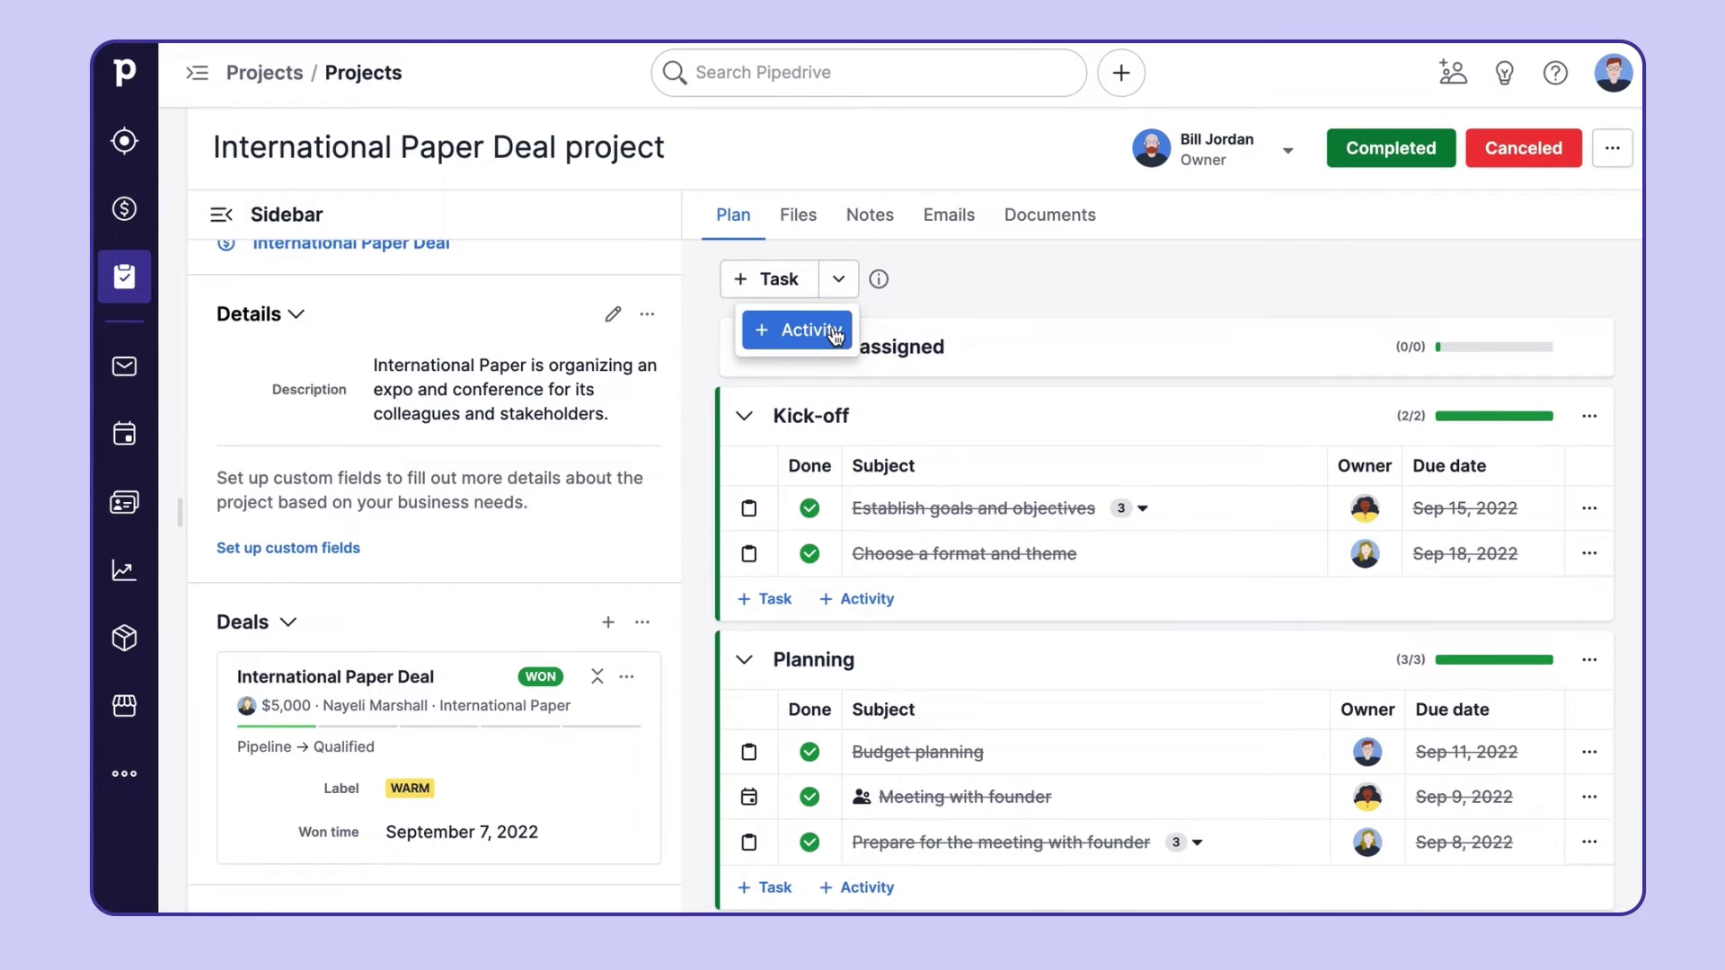
left_click(1015, 797)
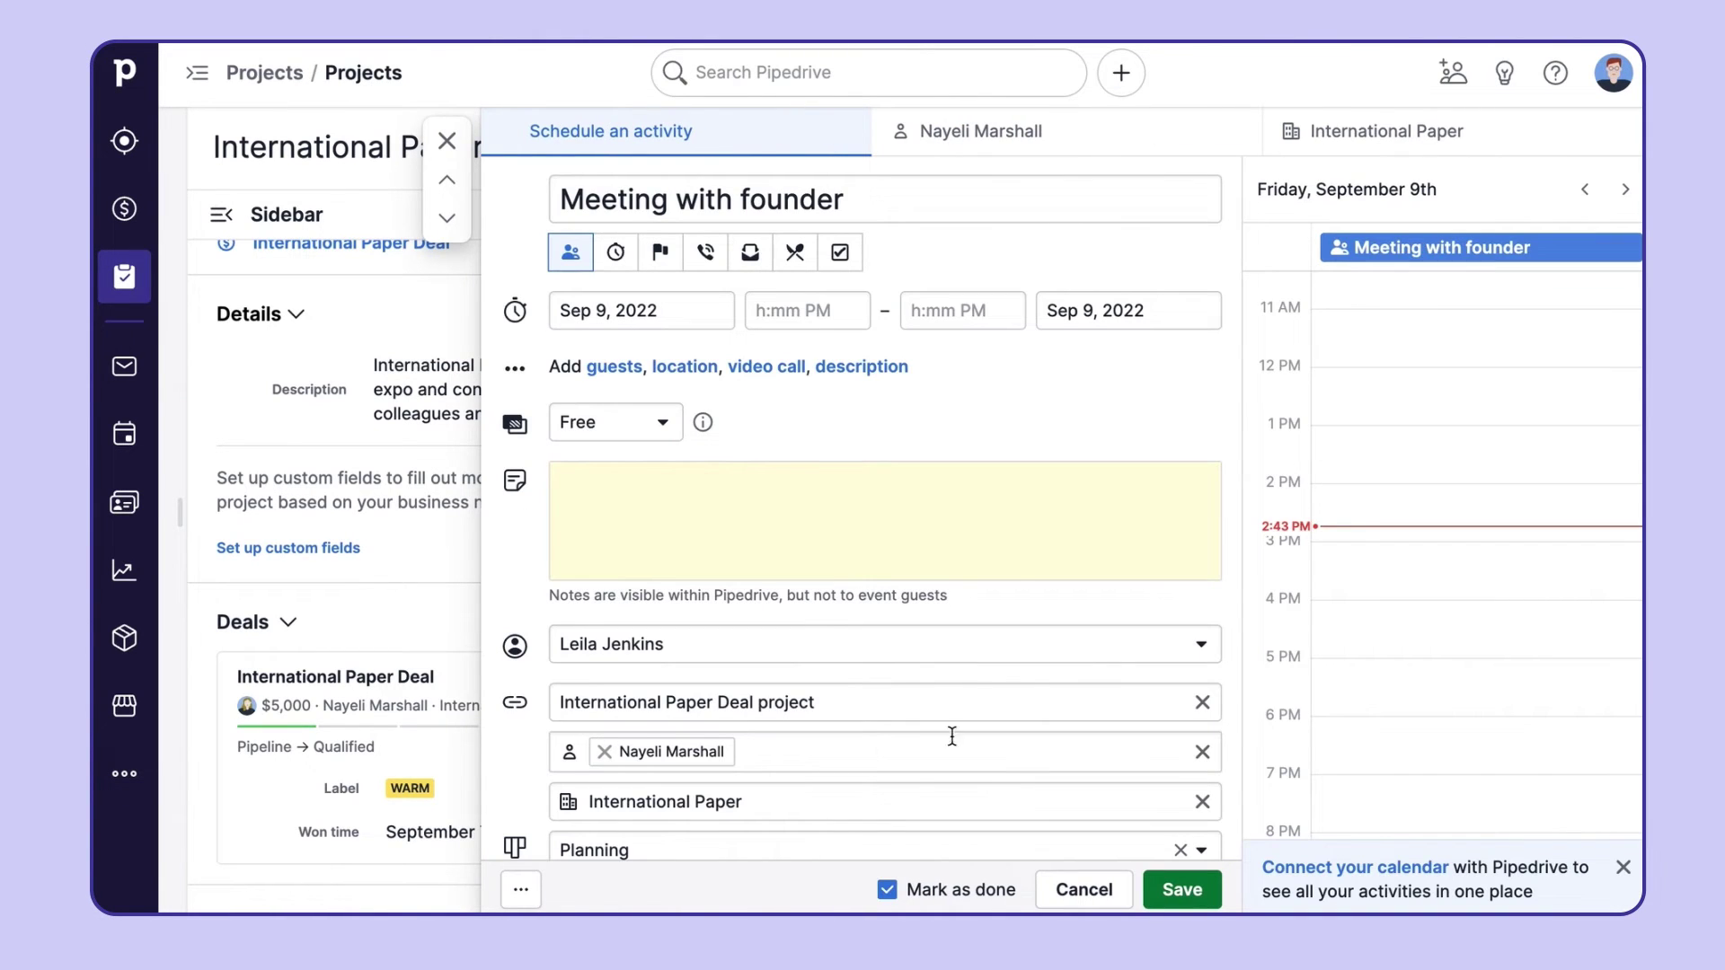
left_click(447, 141)
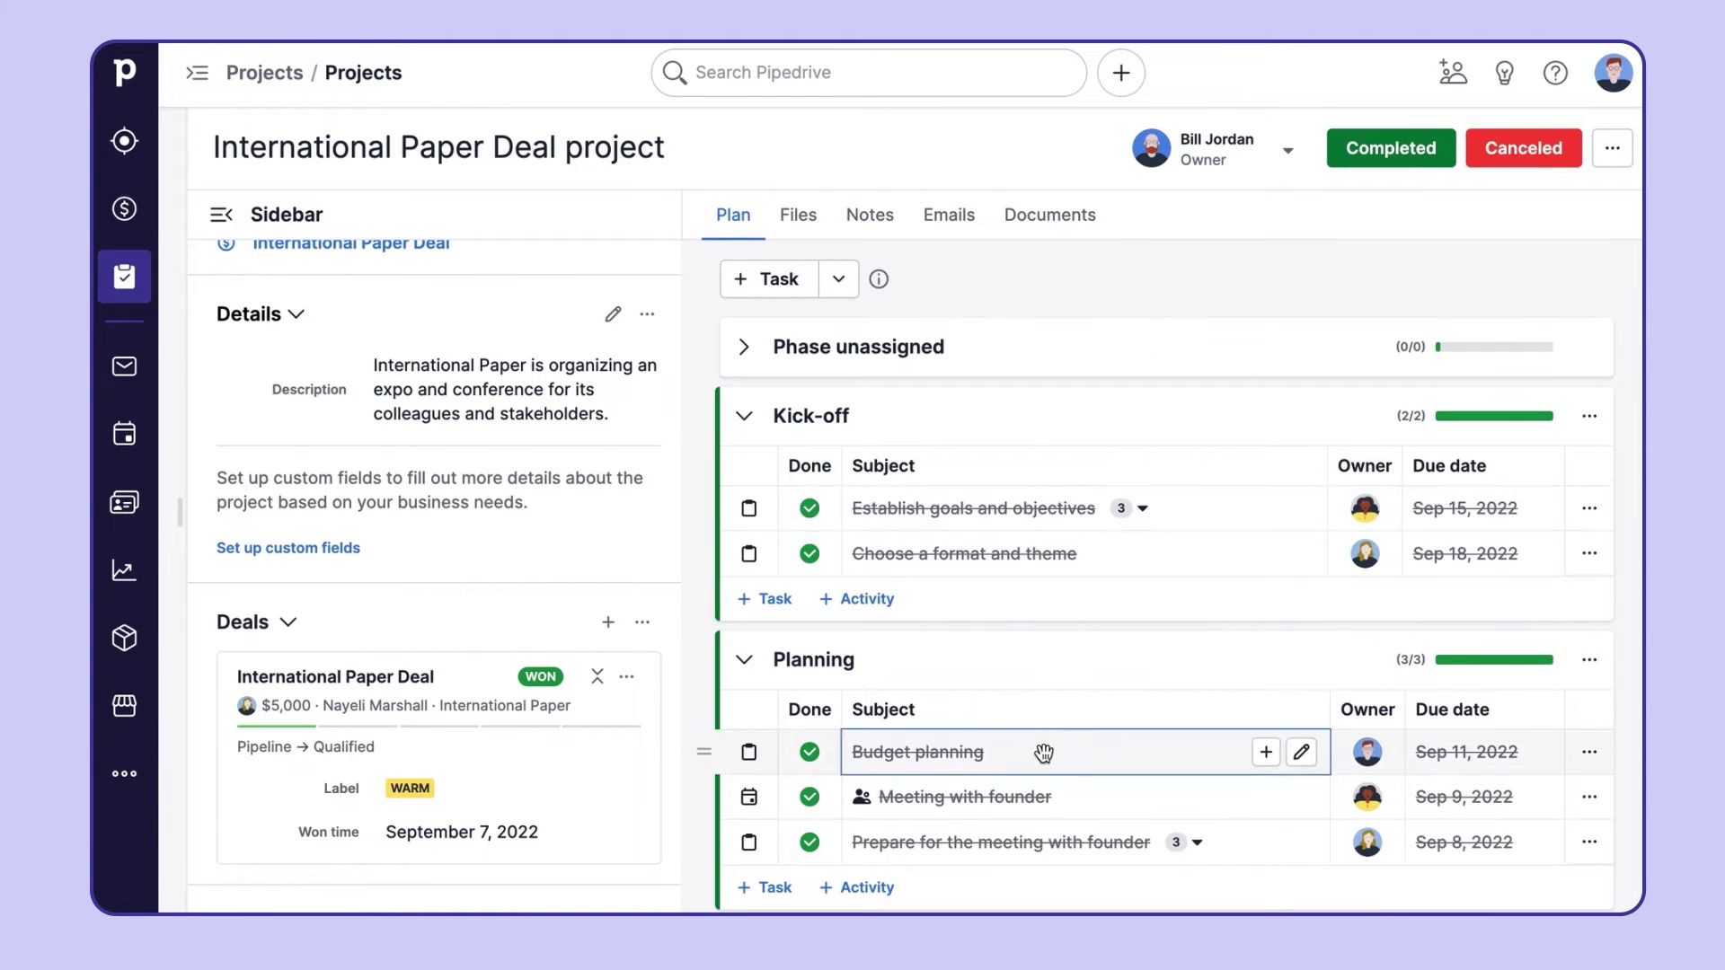
left_click(1139, 848)
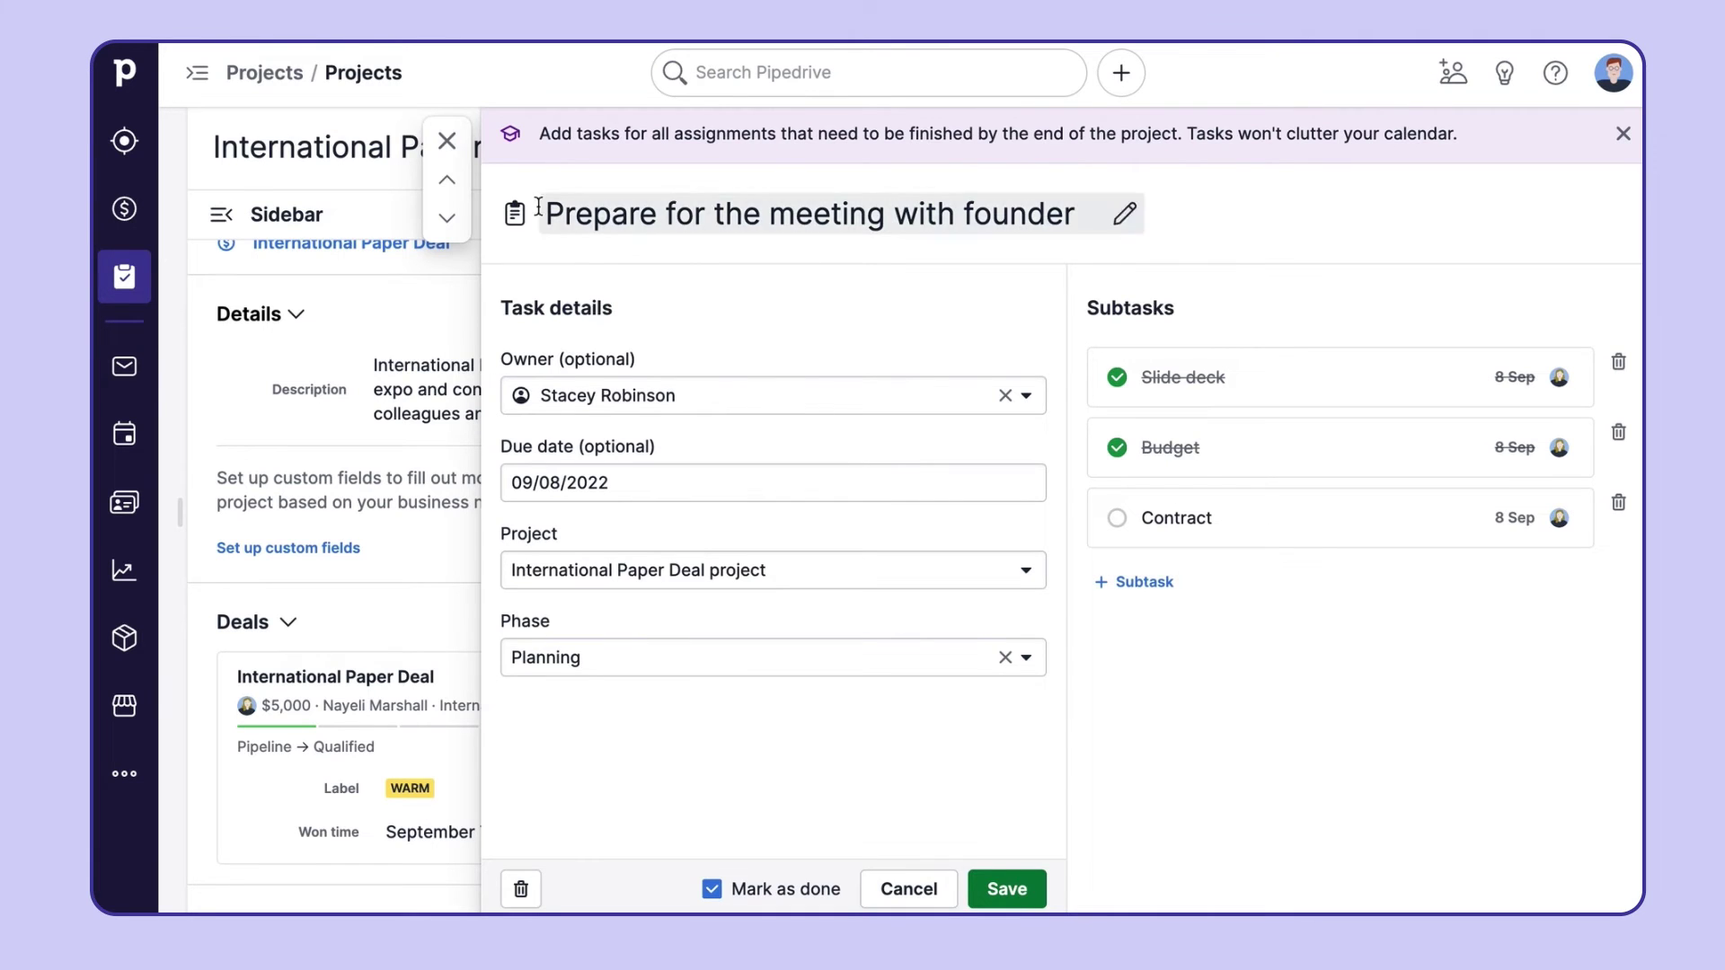
Close the task panel, expand Establish goals and objectives' subtasks, and drag it into Planning.
left_click(446, 141)
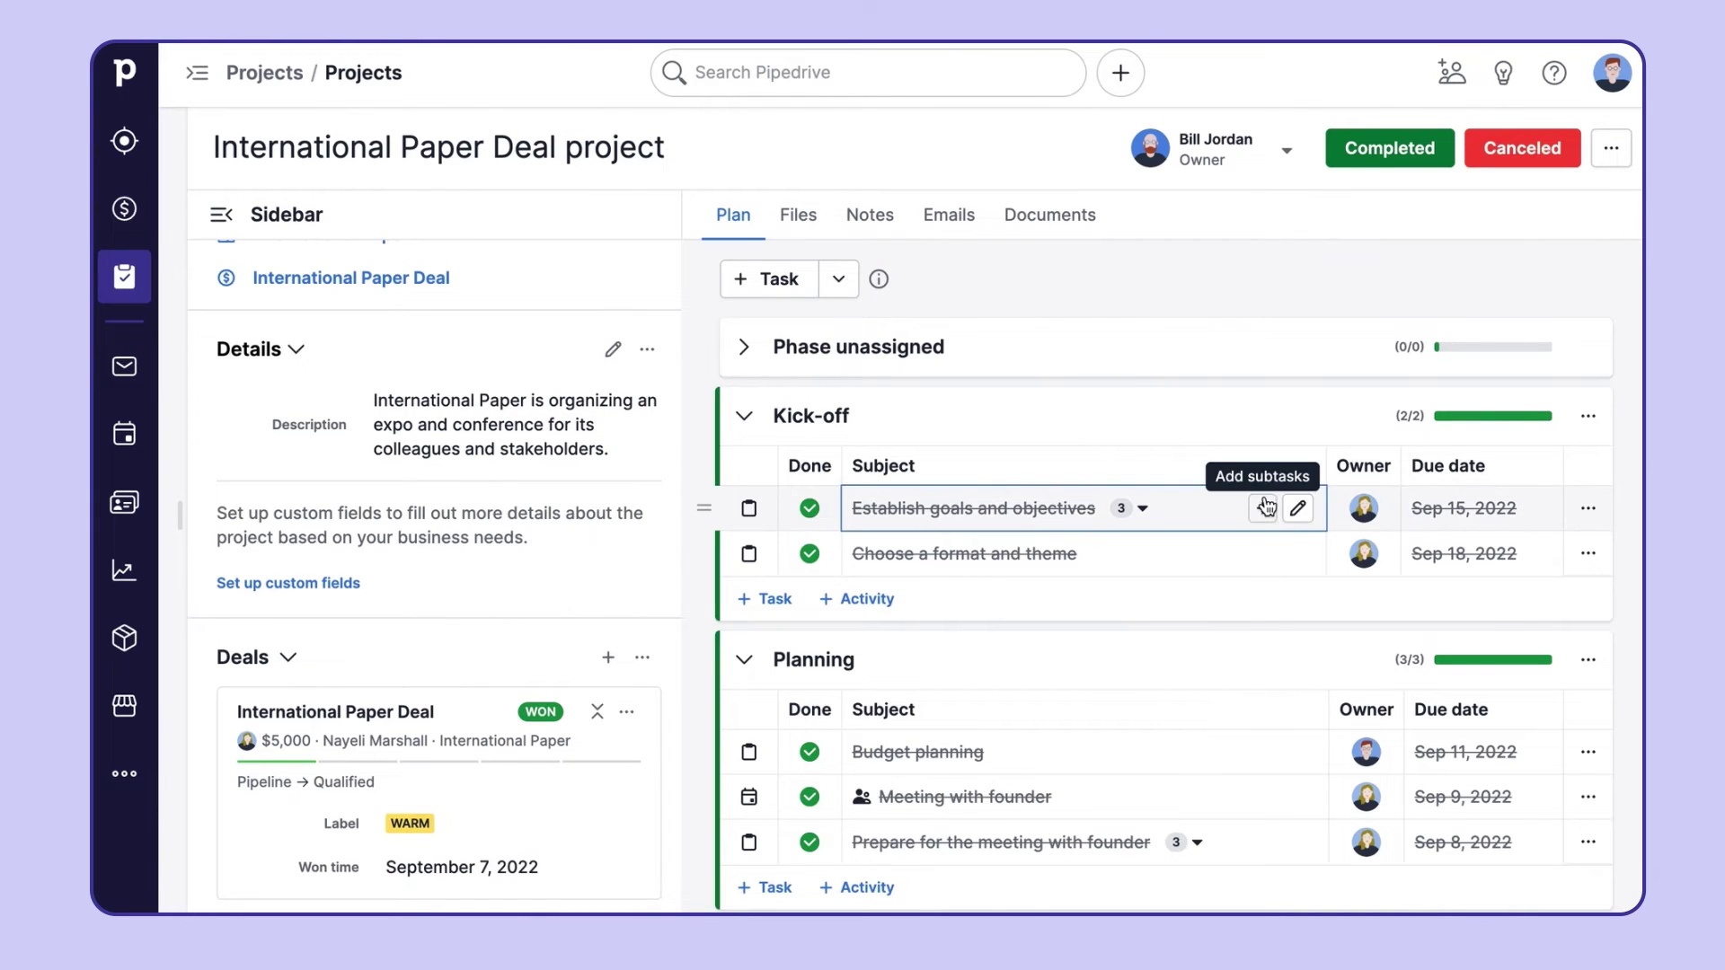
left_click(1139, 510)
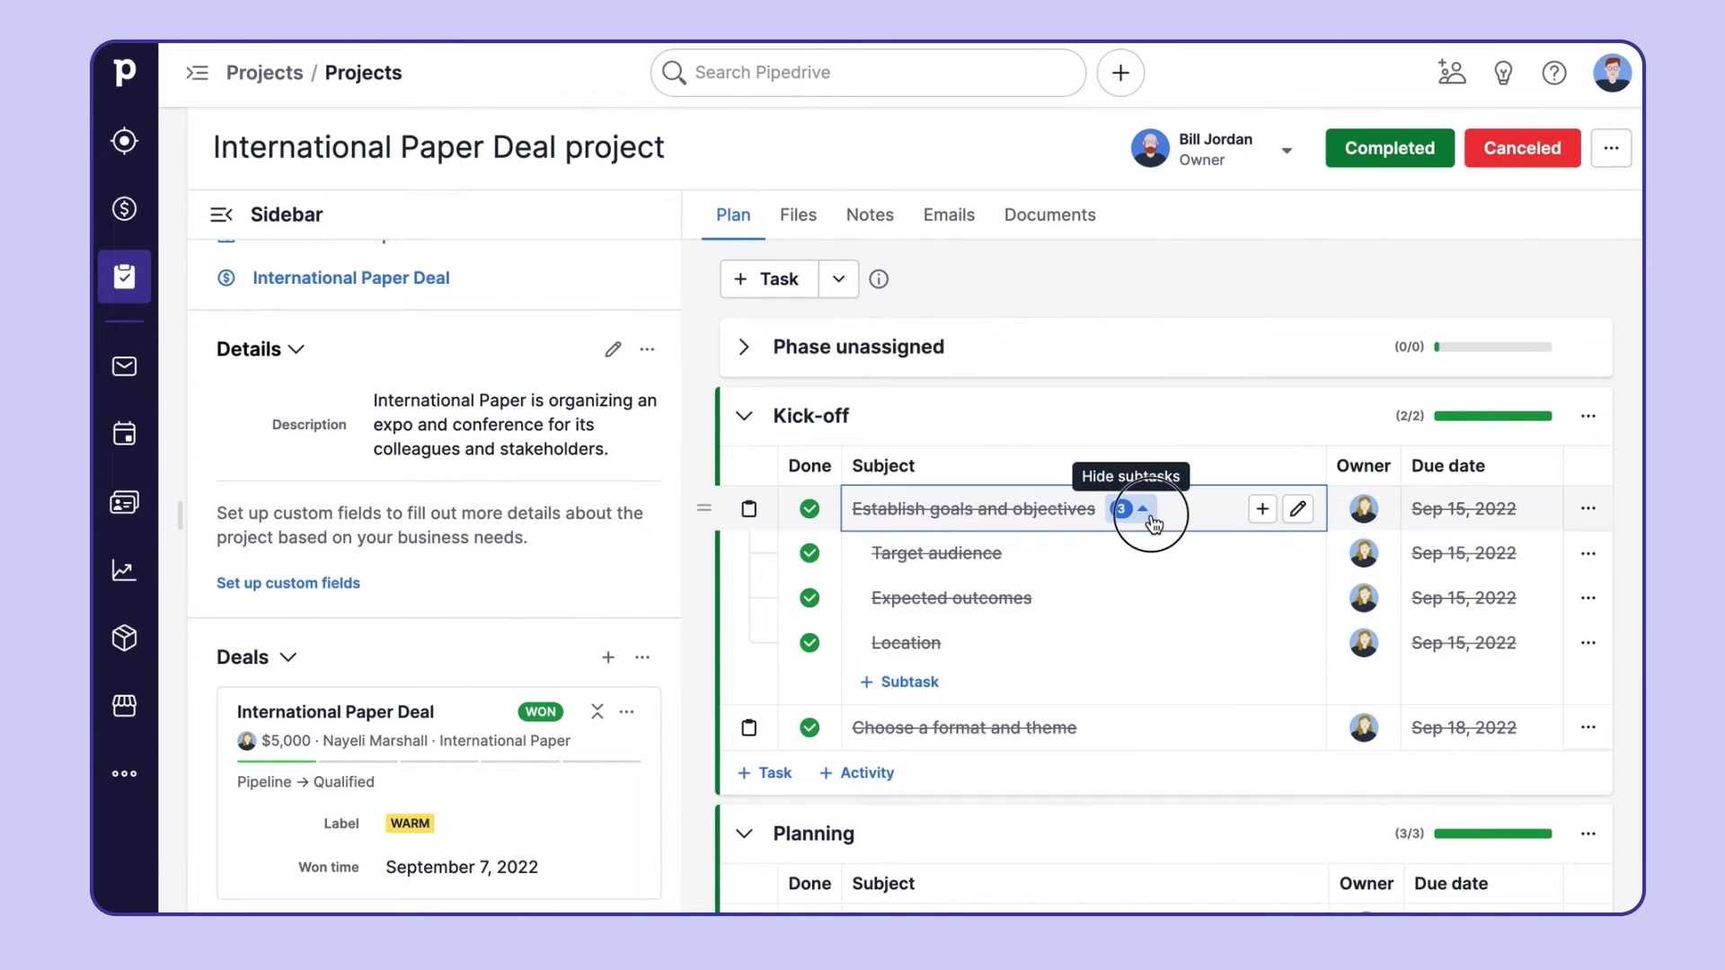
left_click_drag(1154, 524, 1053, 799)
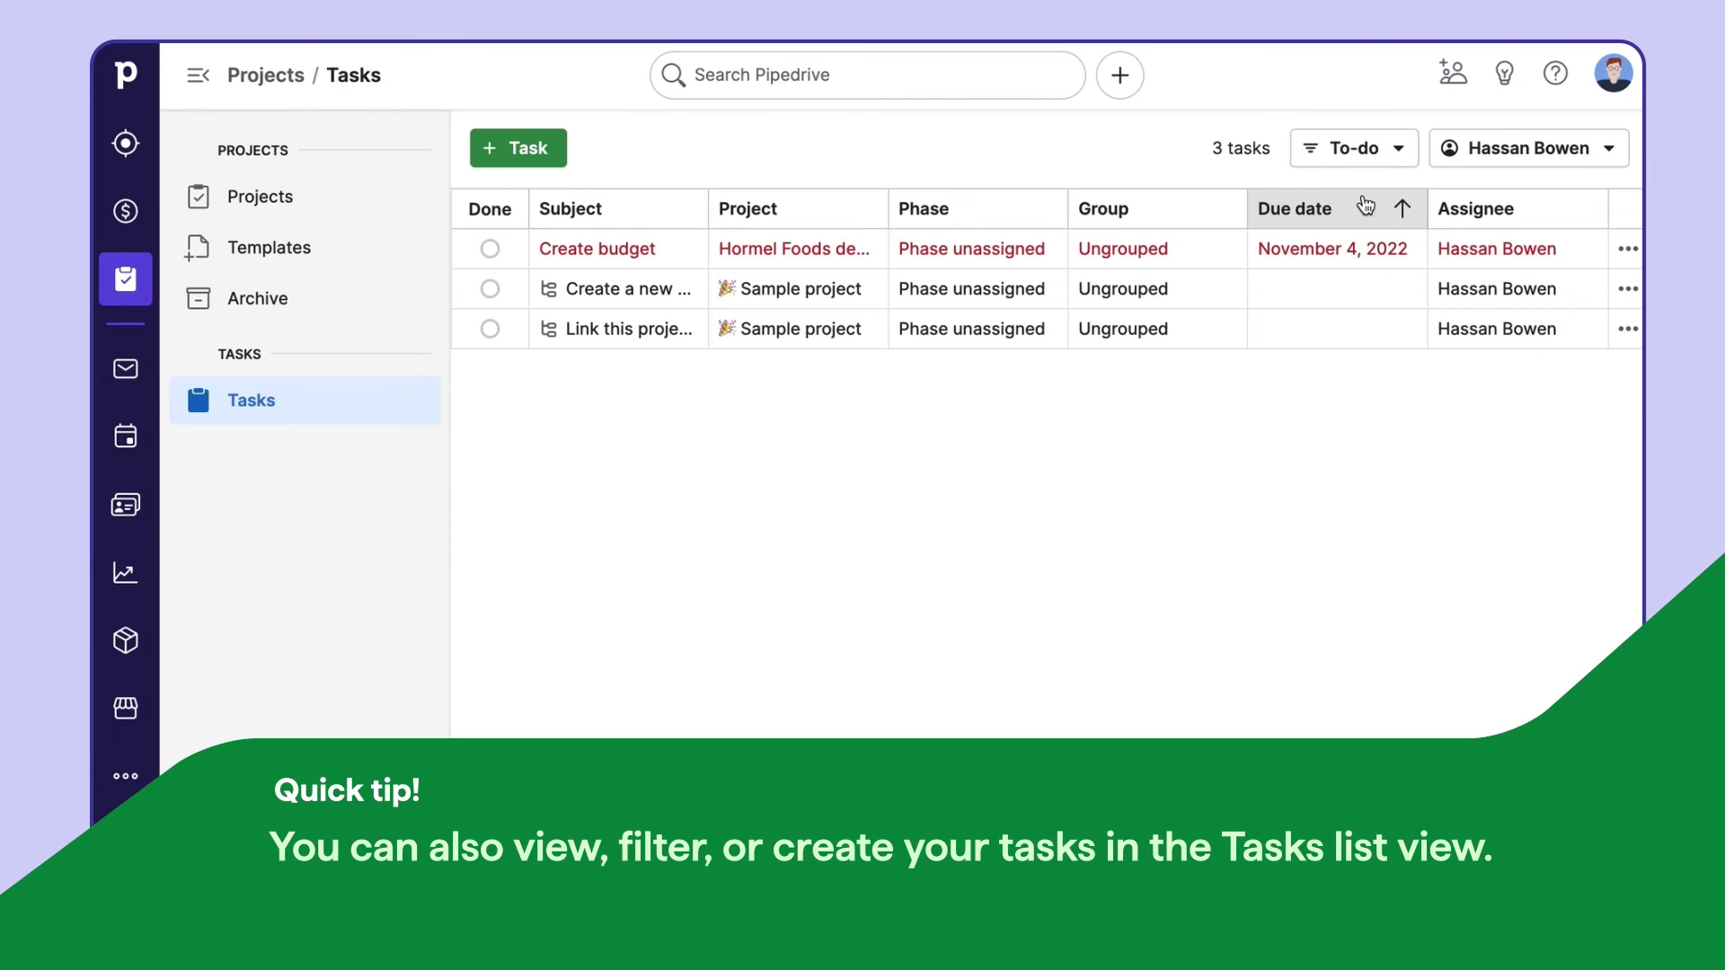
Filter the Tasks list to Done status, then view the project's Files tab.
left_click(1393, 160)
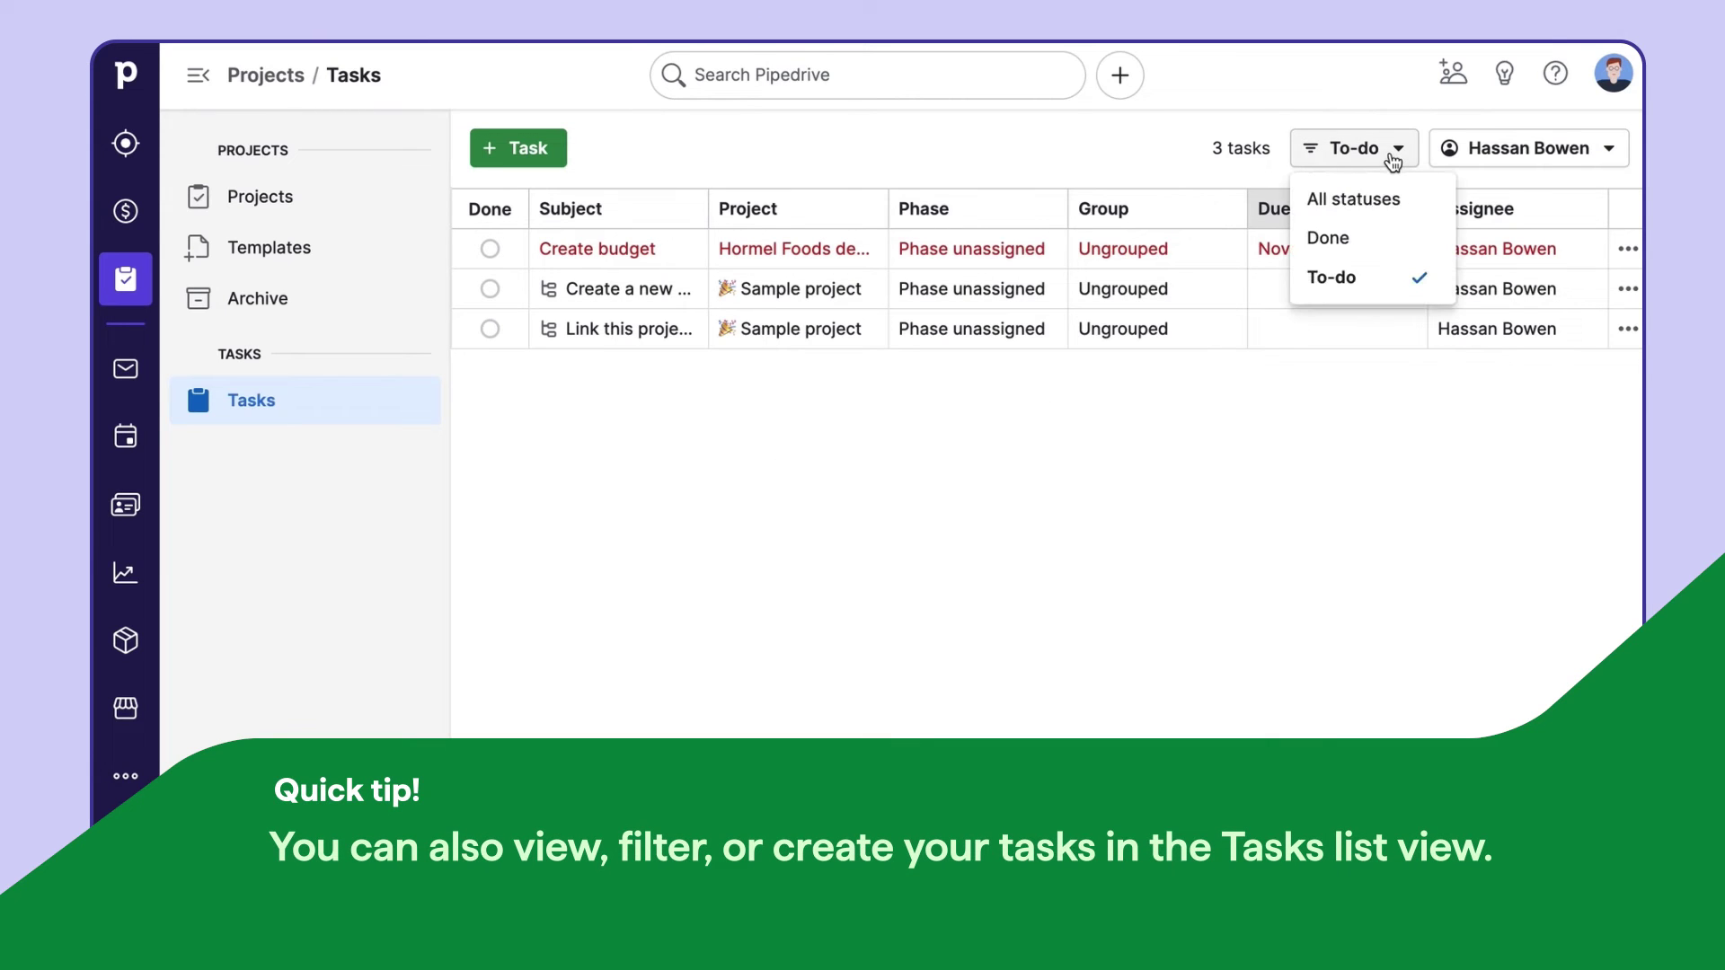
left_click(1372, 244)
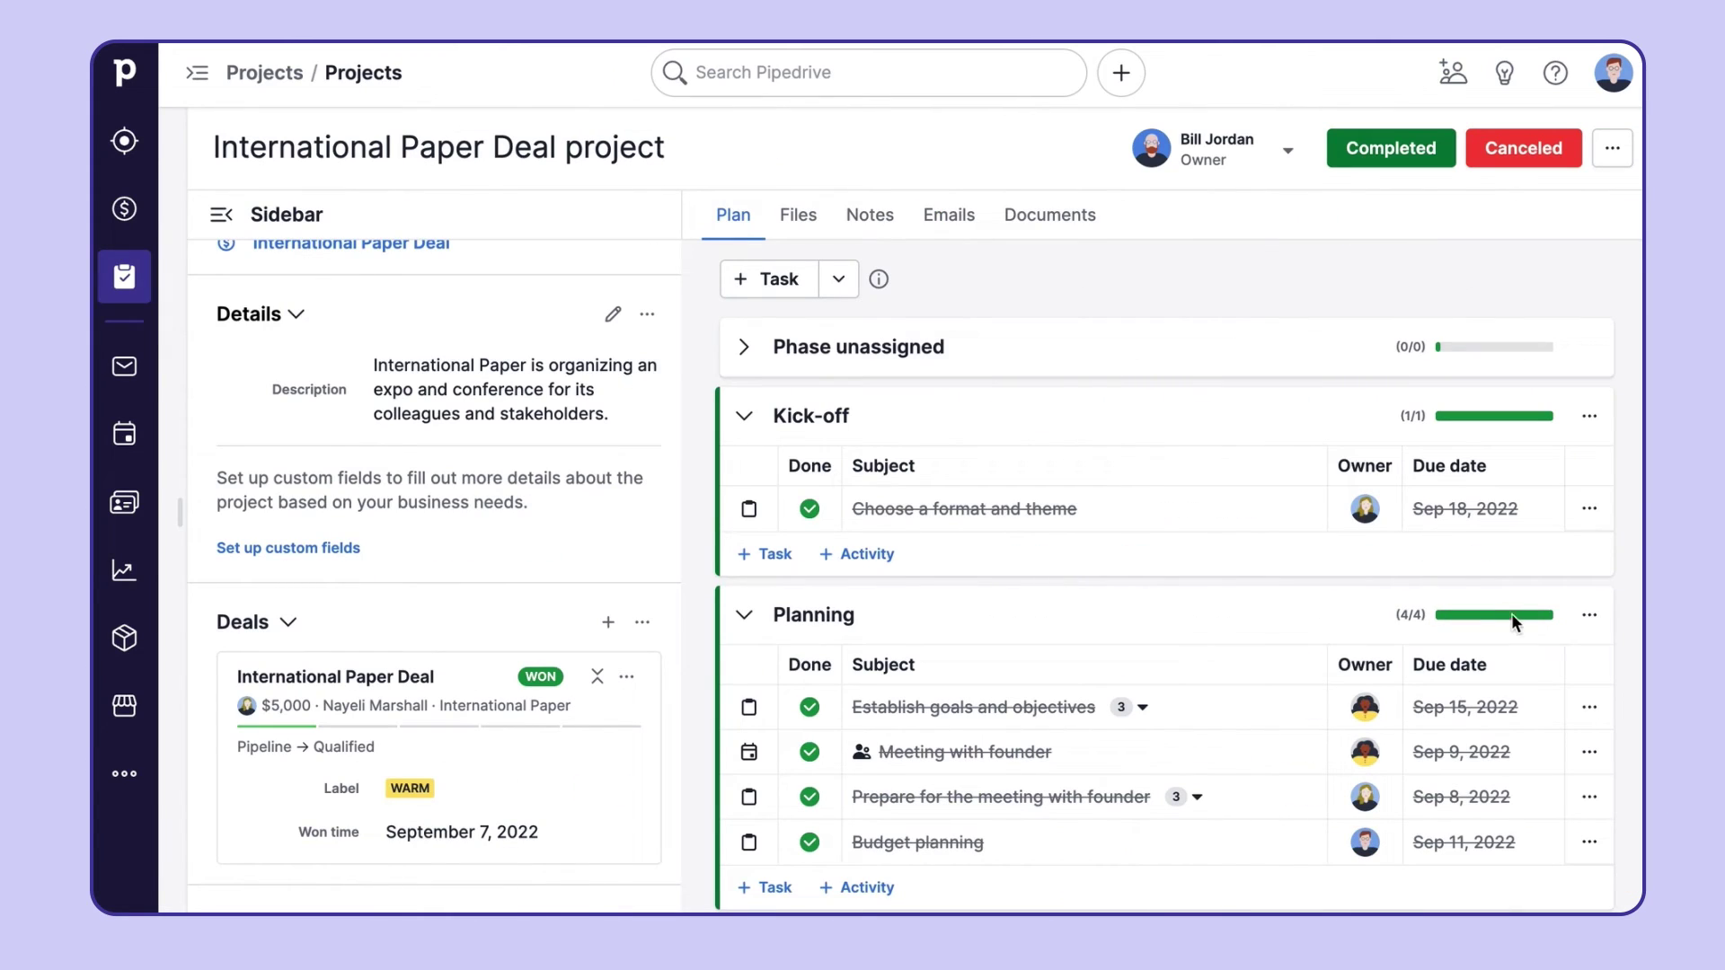
left_click(799, 217)
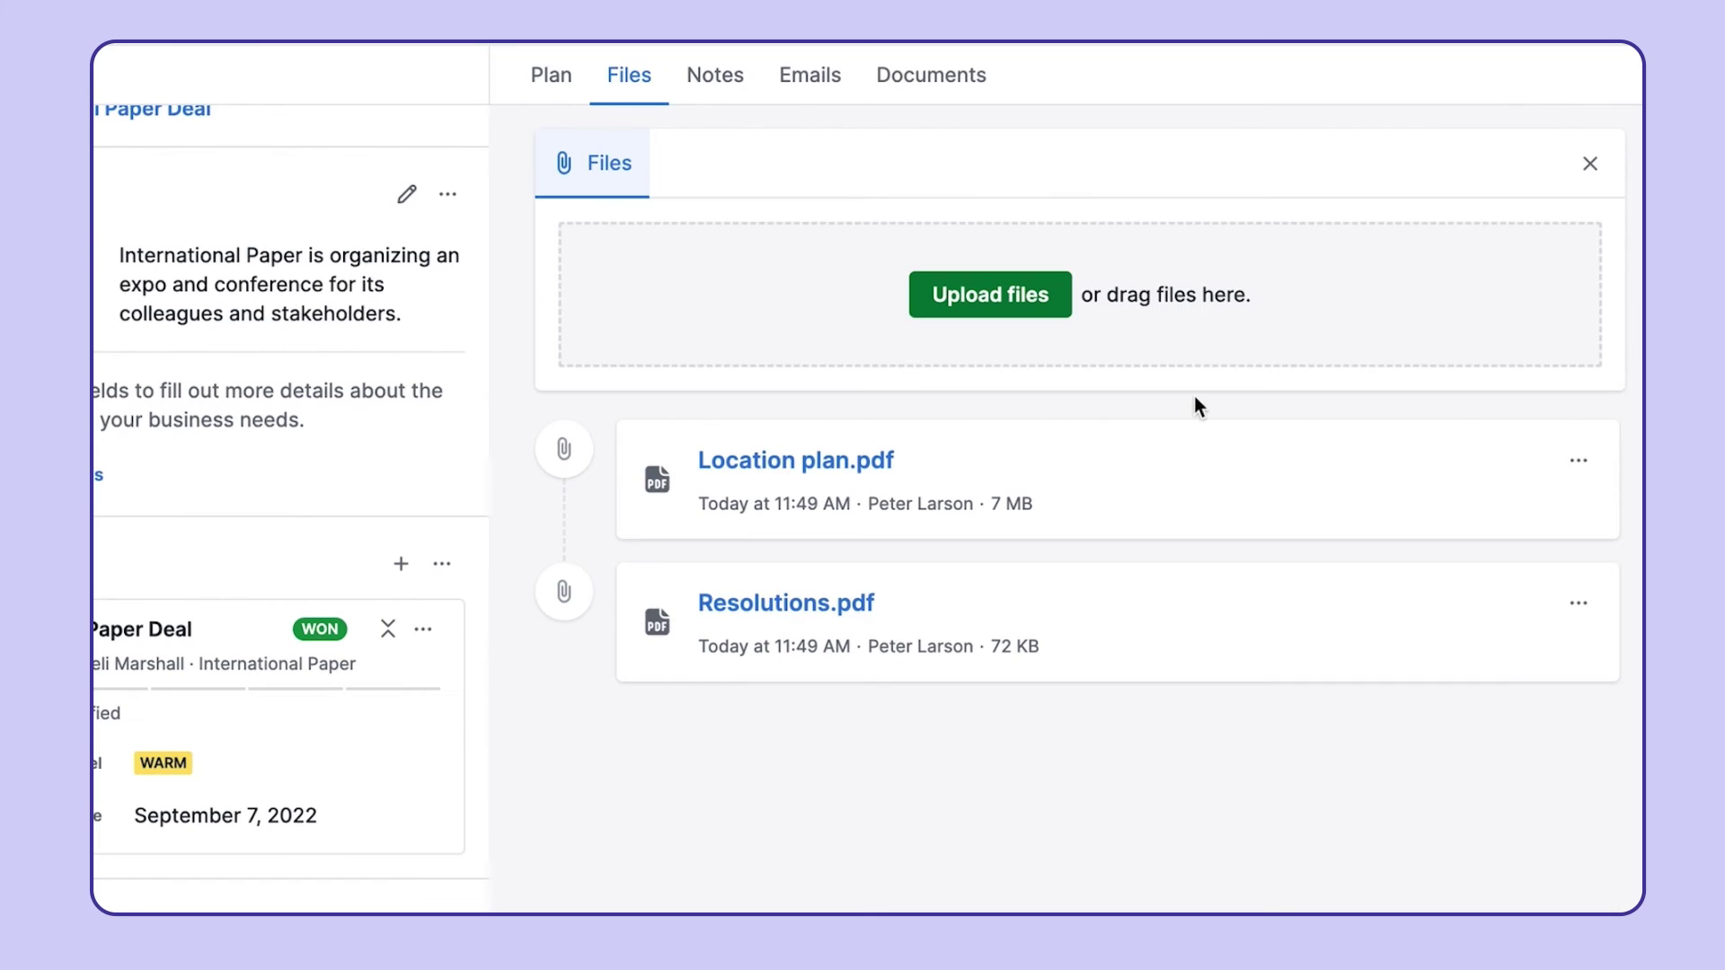
View the project's note, read the full follow-up email, then browse the Smart Docs documents section.
left_click(712, 85)
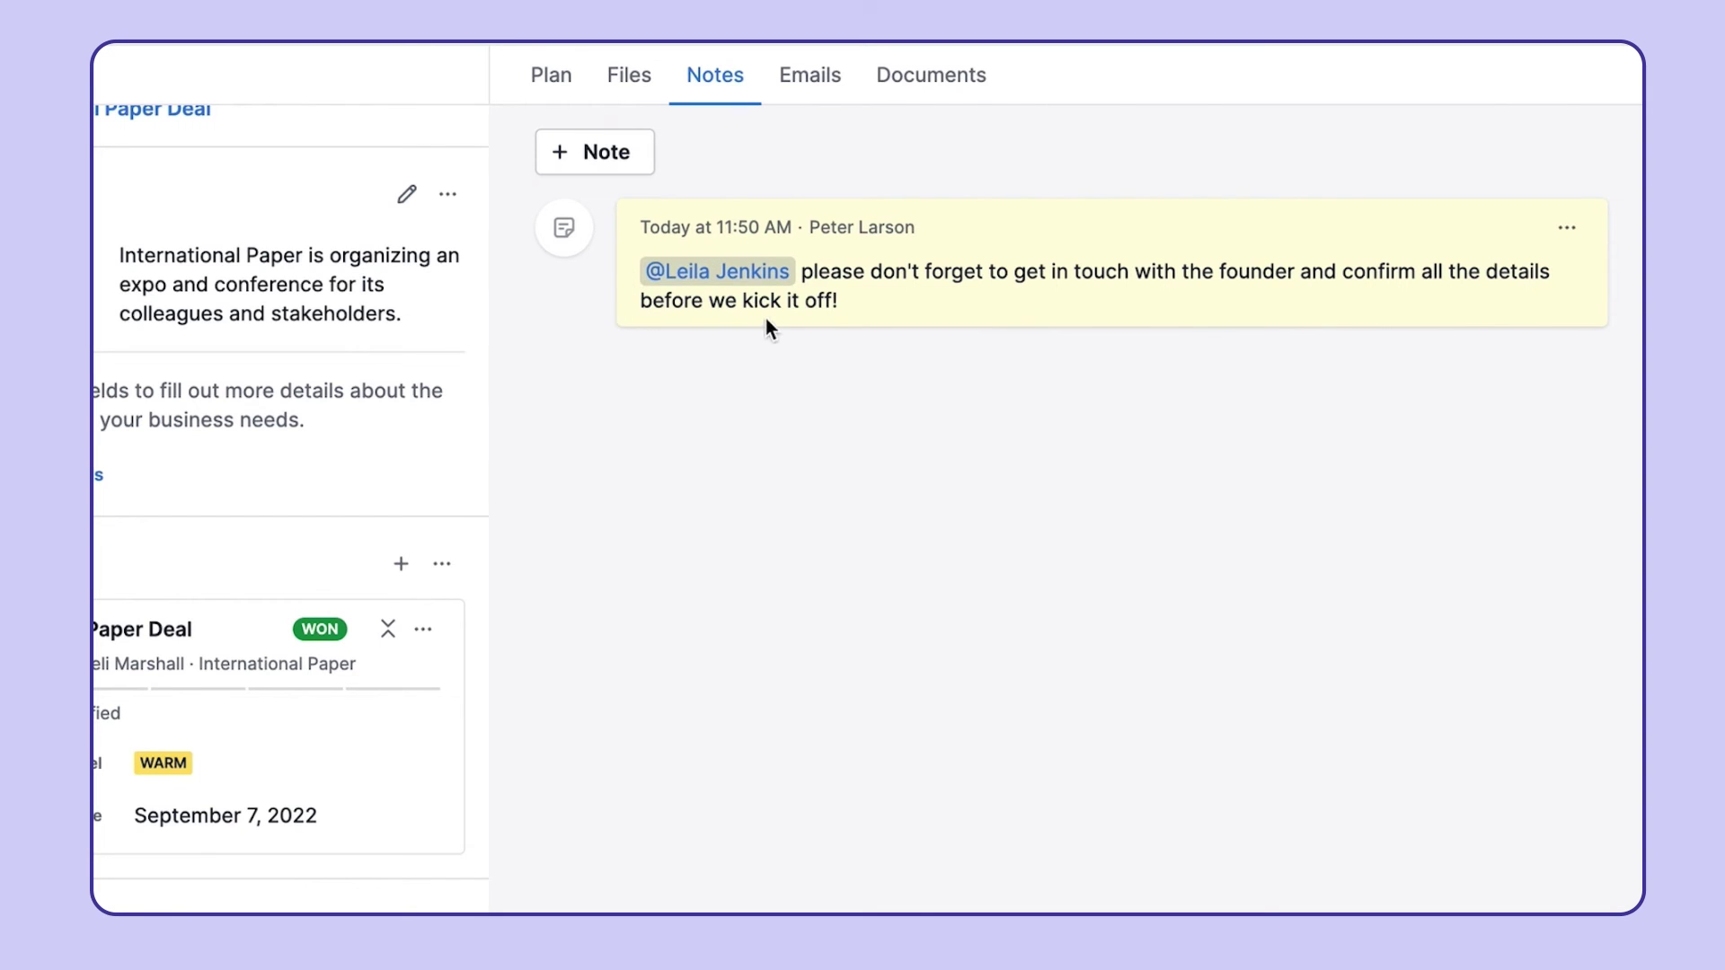
left_click(822, 79)
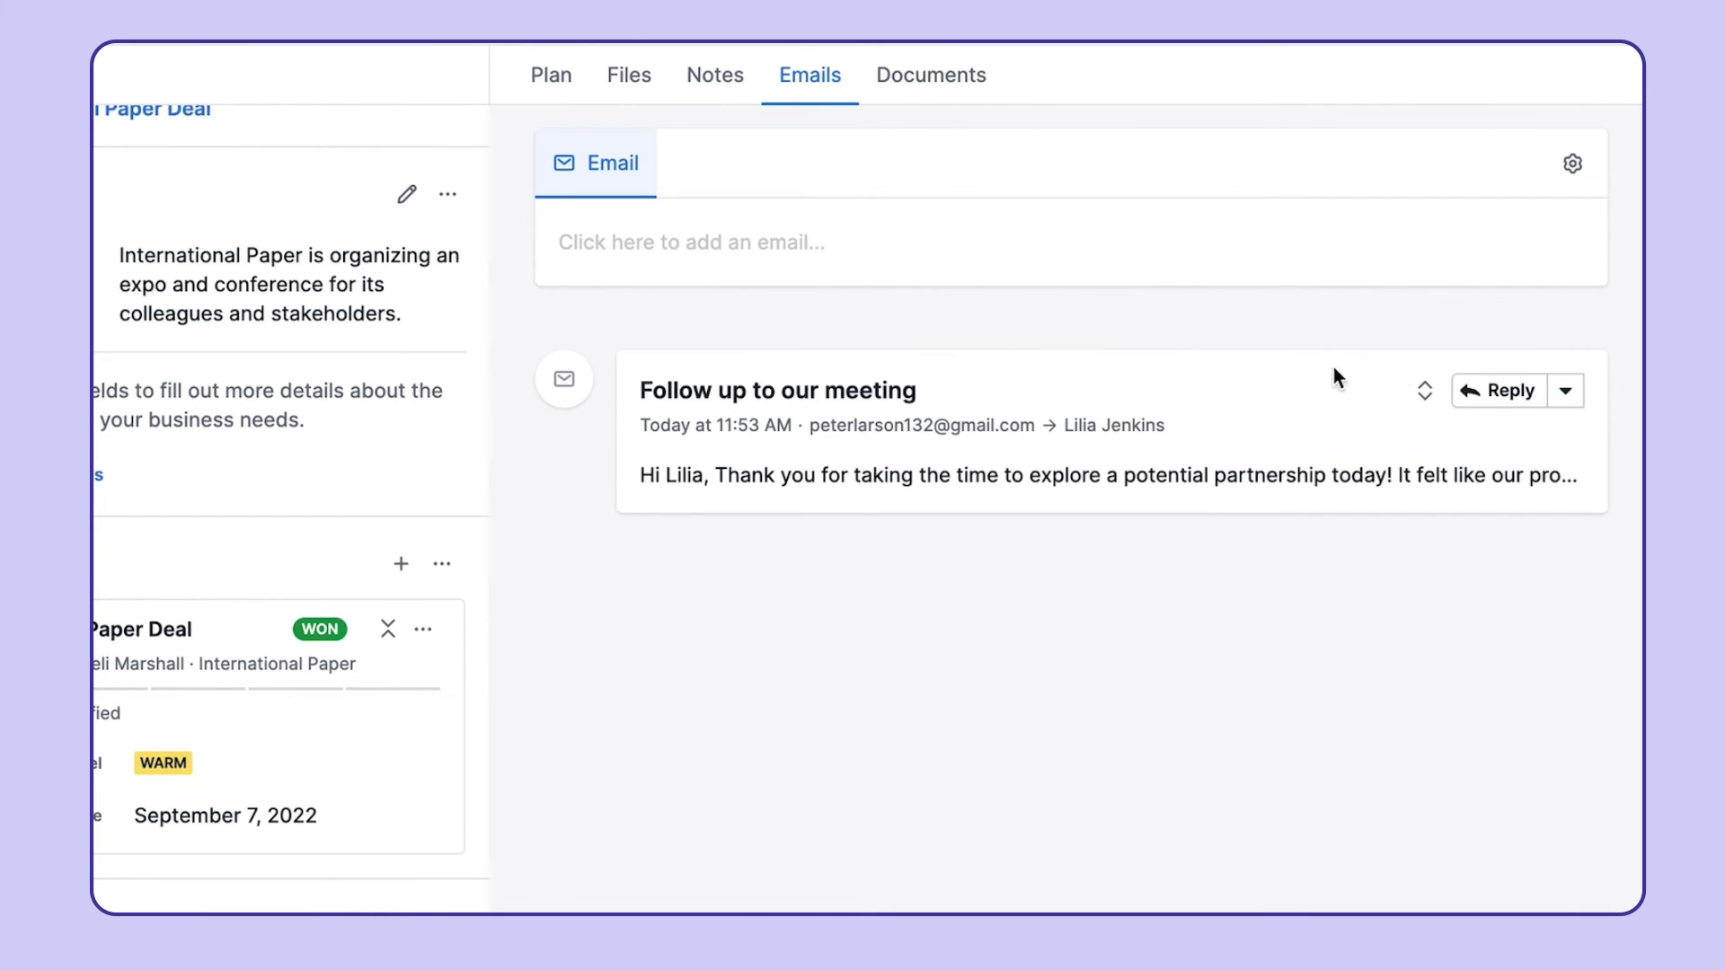
left_click(1423, 389)
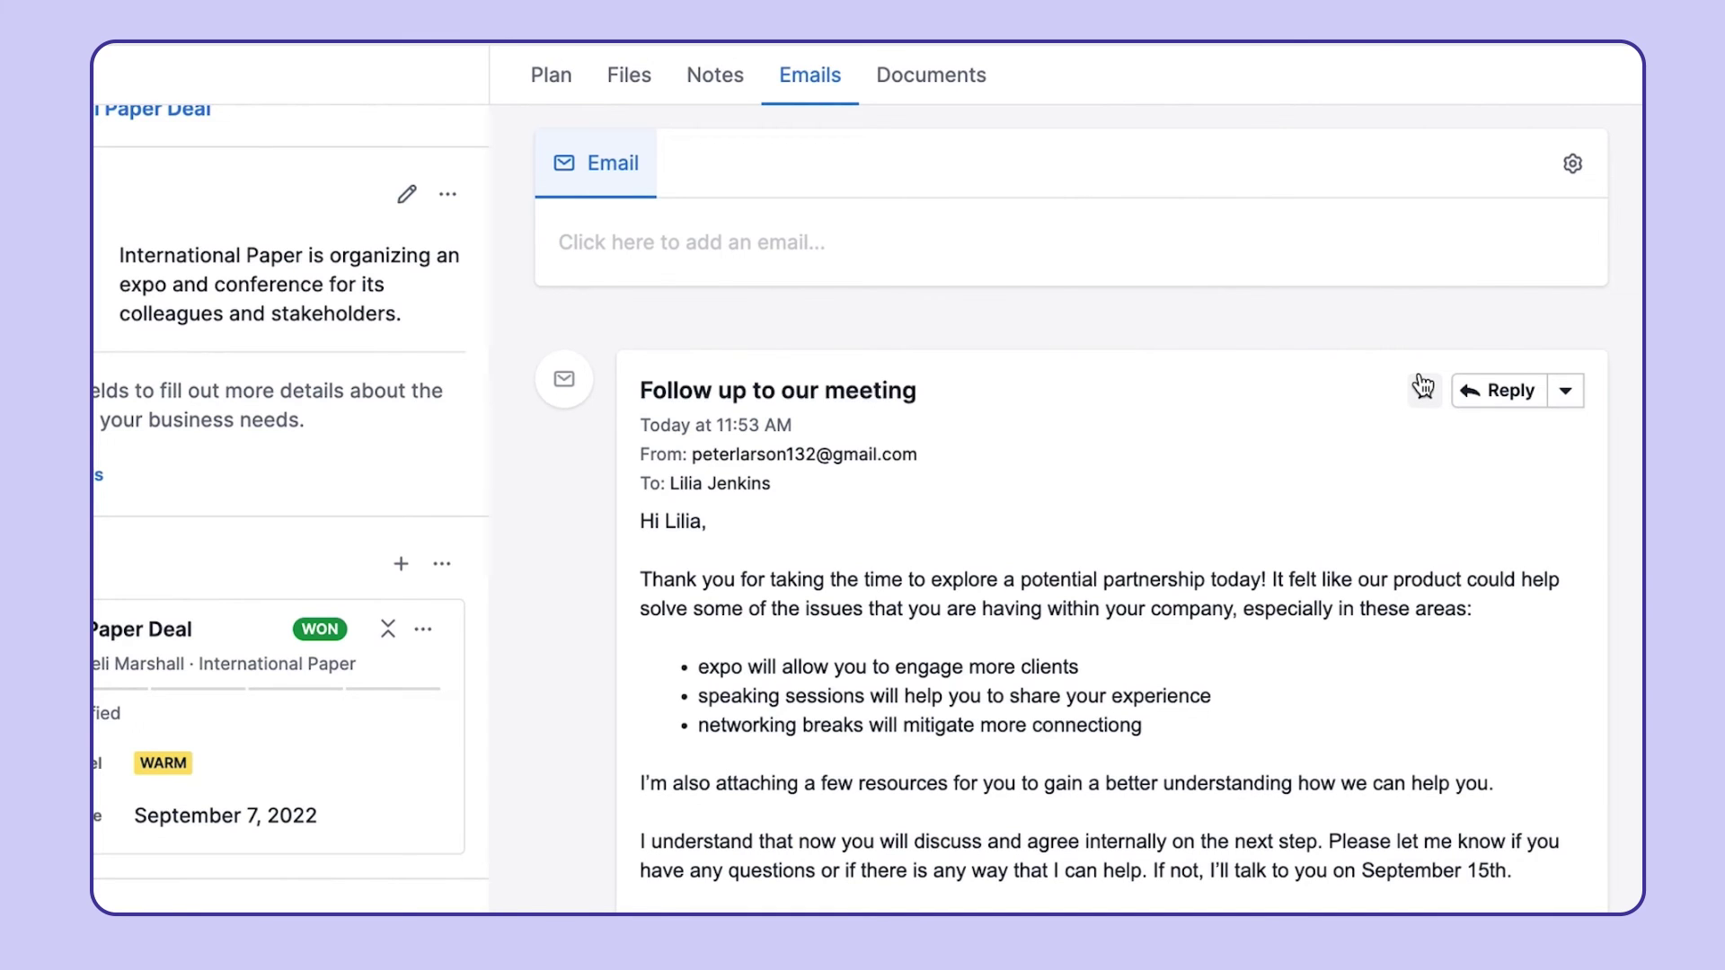
left_click(963, 86)
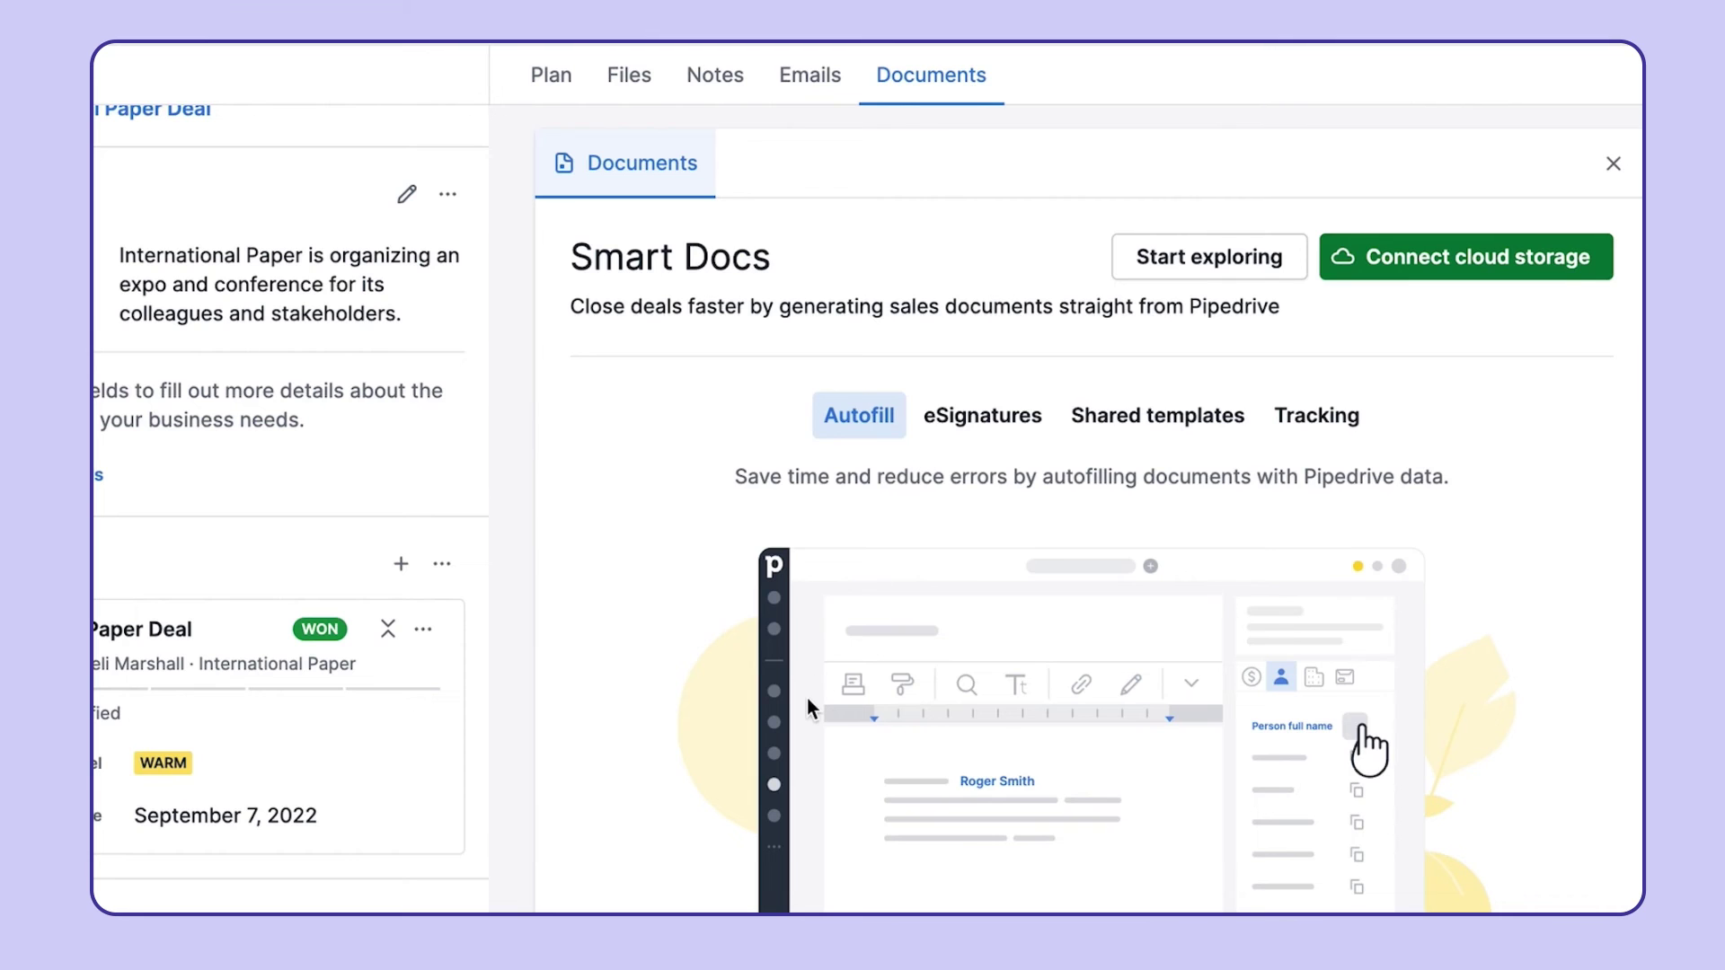
scroll(807, 698, "down", 1)
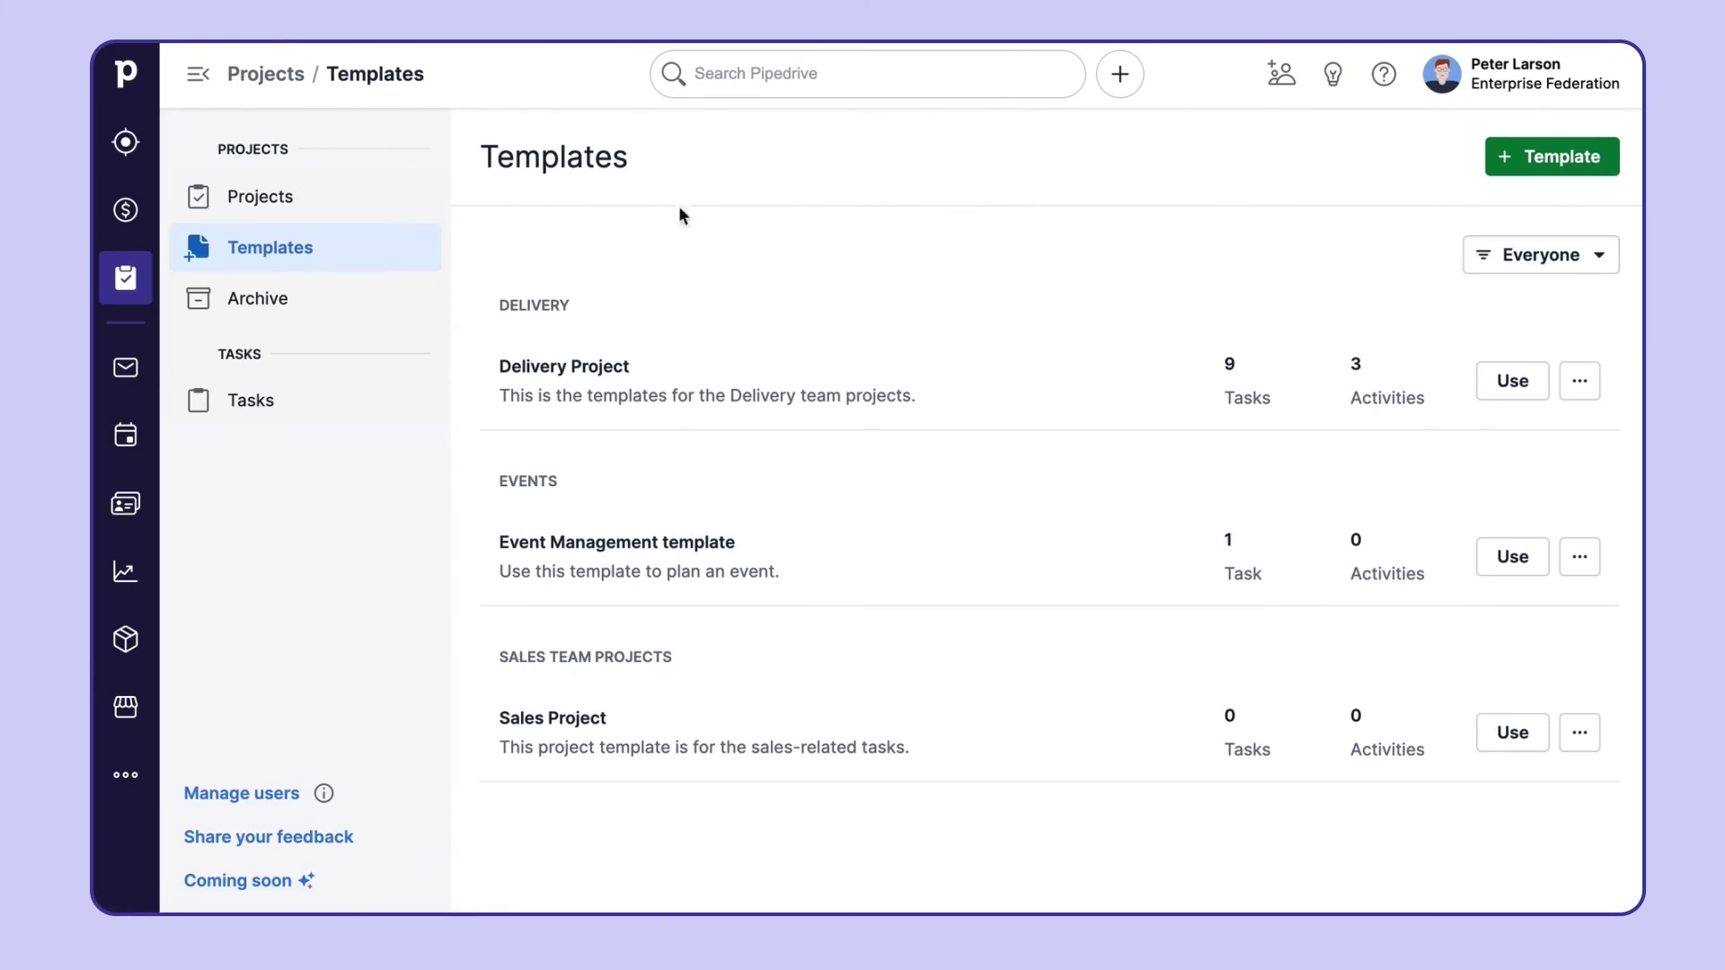
Start a new project template linked to the Events board and title it 'Event Planning'.
left_click(1518, 163)
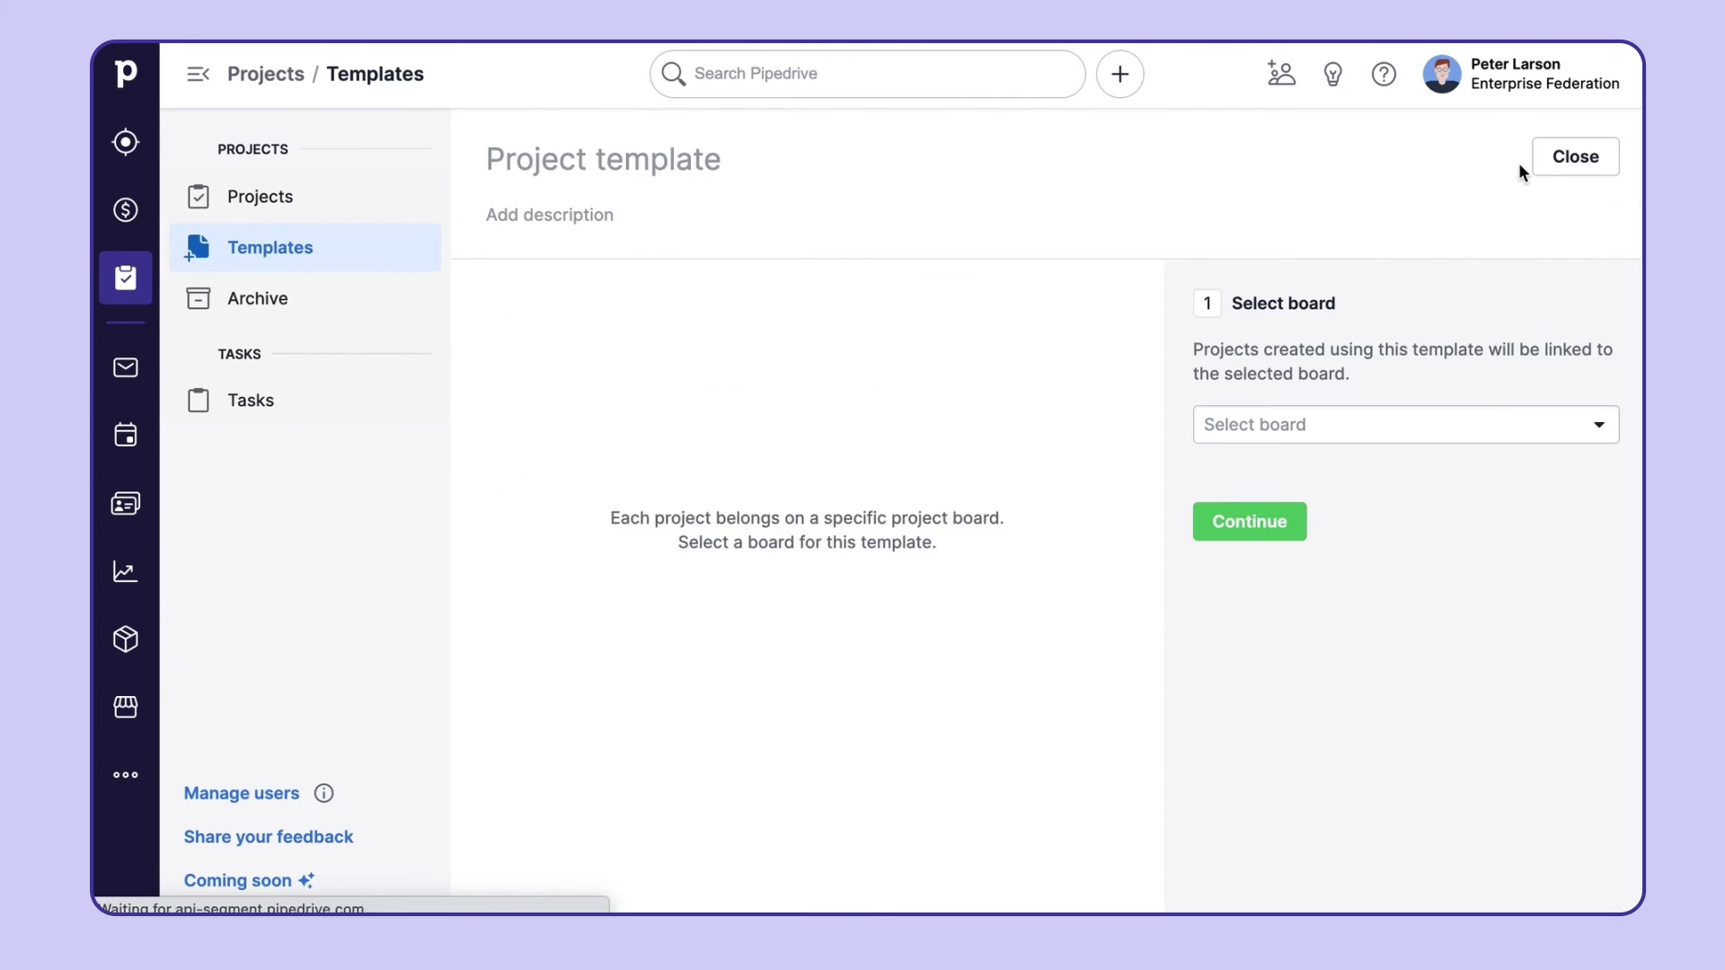
left_click(1383, 426)
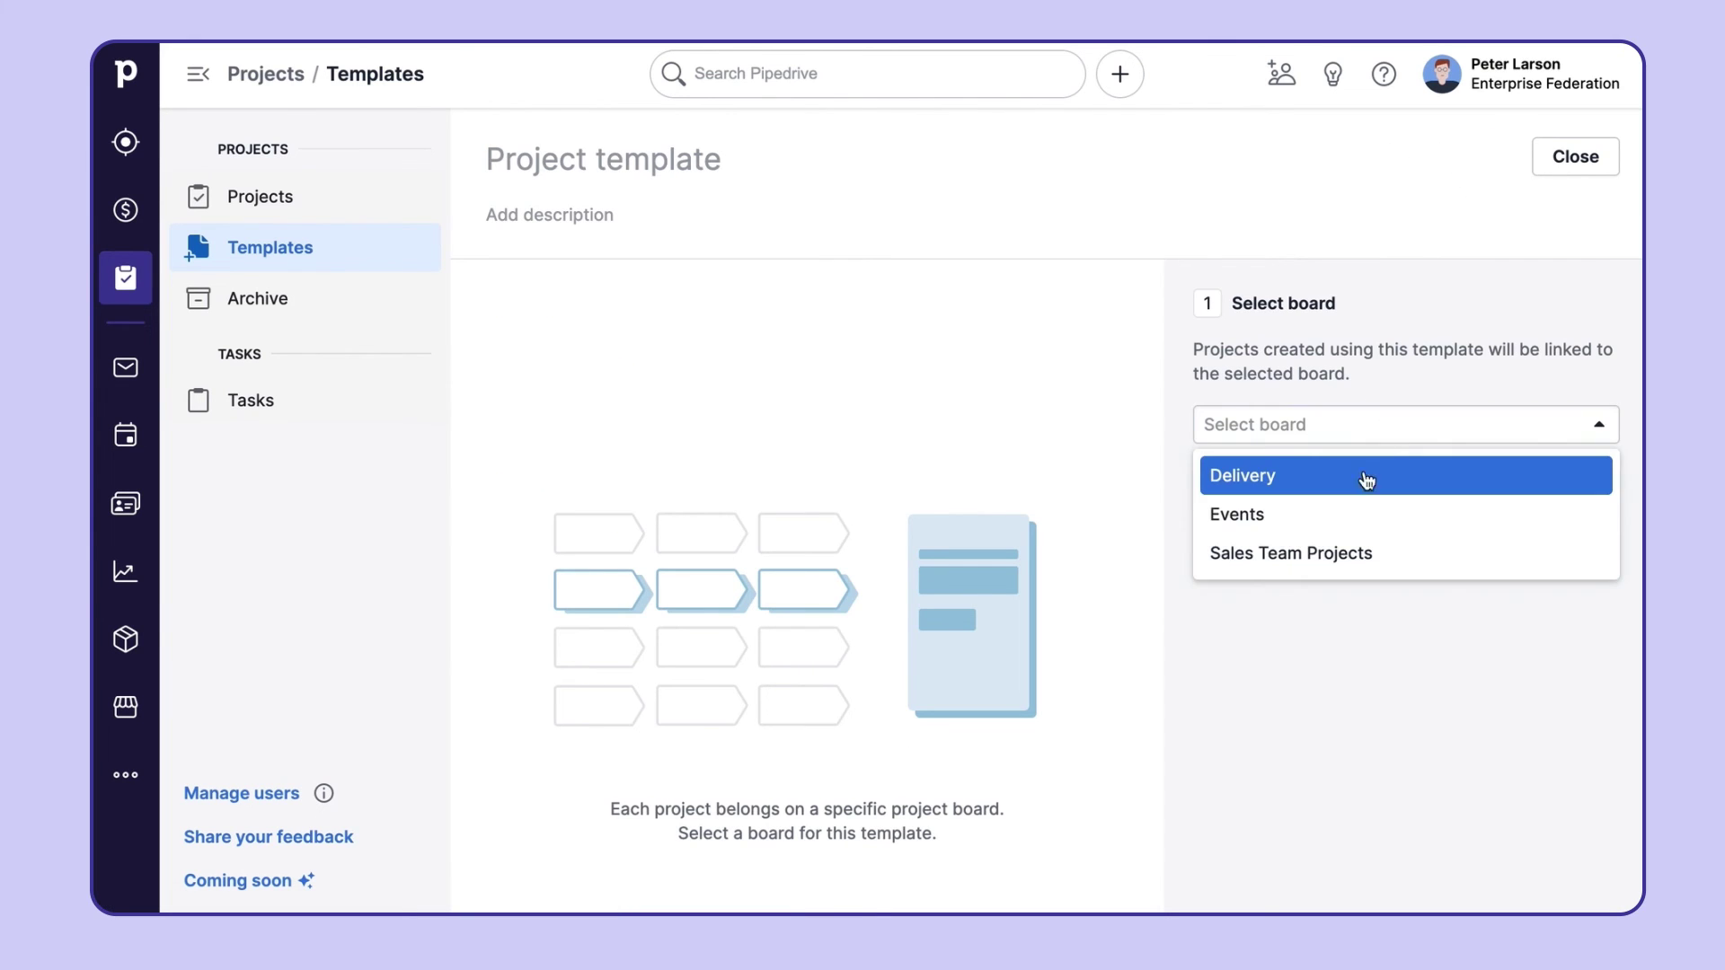
left_click(1366, 512)
left_click(1304, 519)
left_click(629, 159)
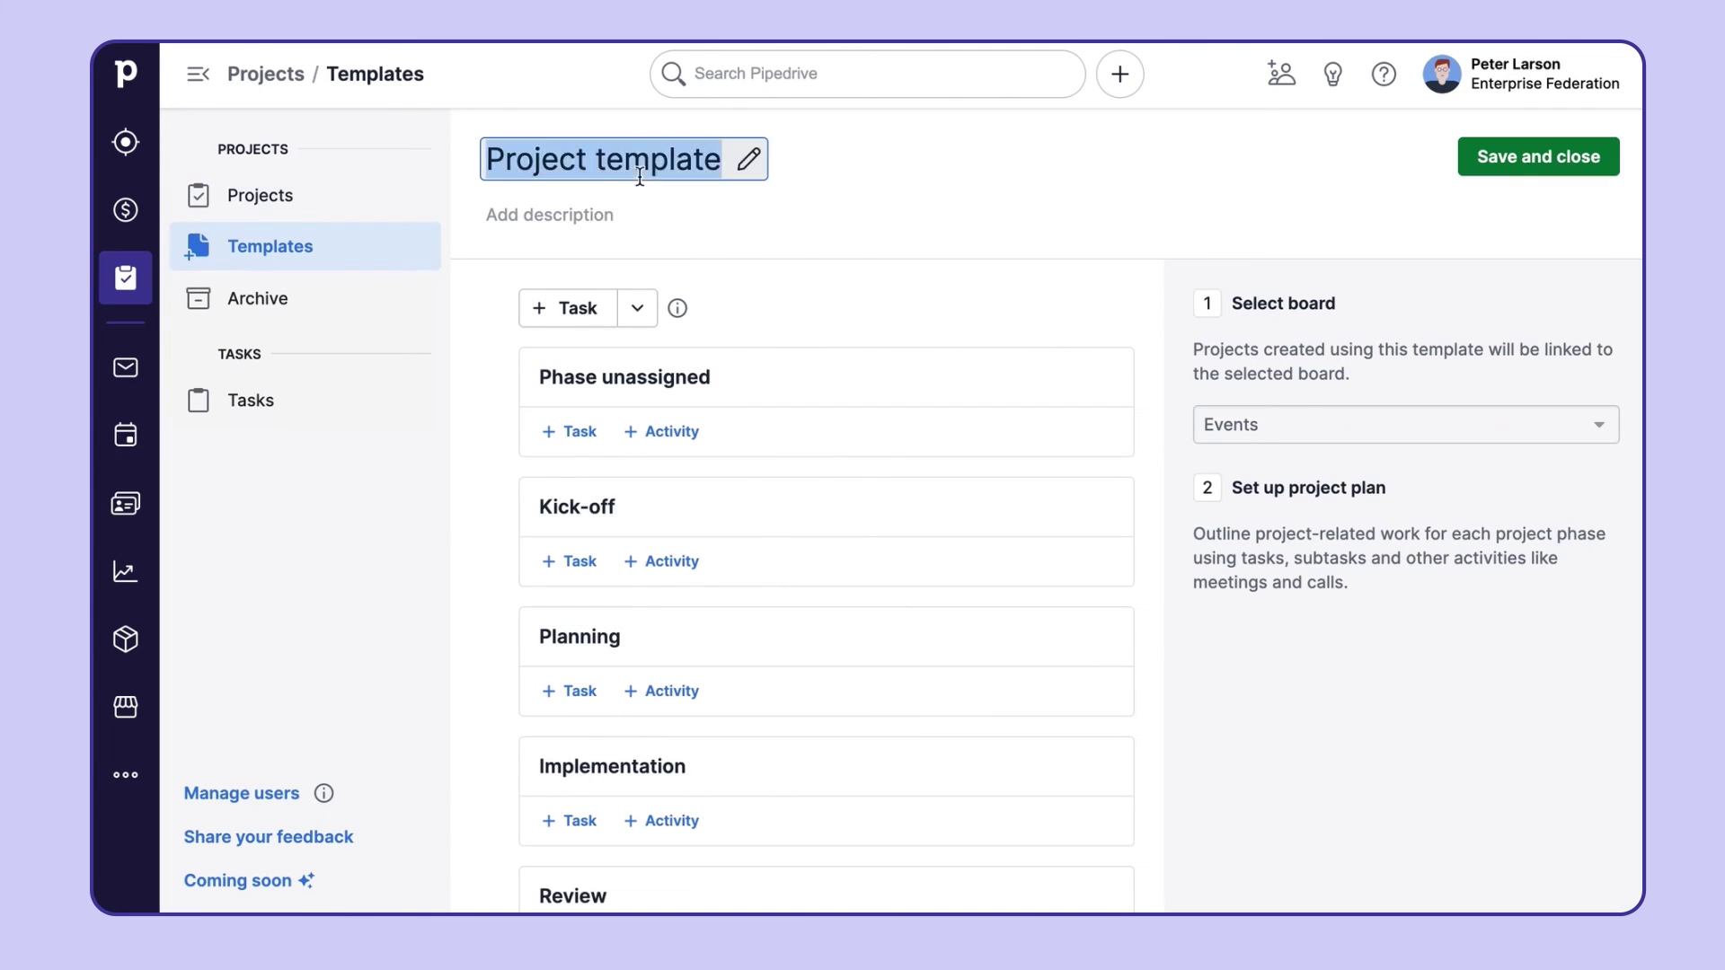
type("Event Planning")
Add a 'Budget planning' task with subtask 'Confirm the prices' due +5 days, and save it.
left_click(566, 305)
type("Budget planning")
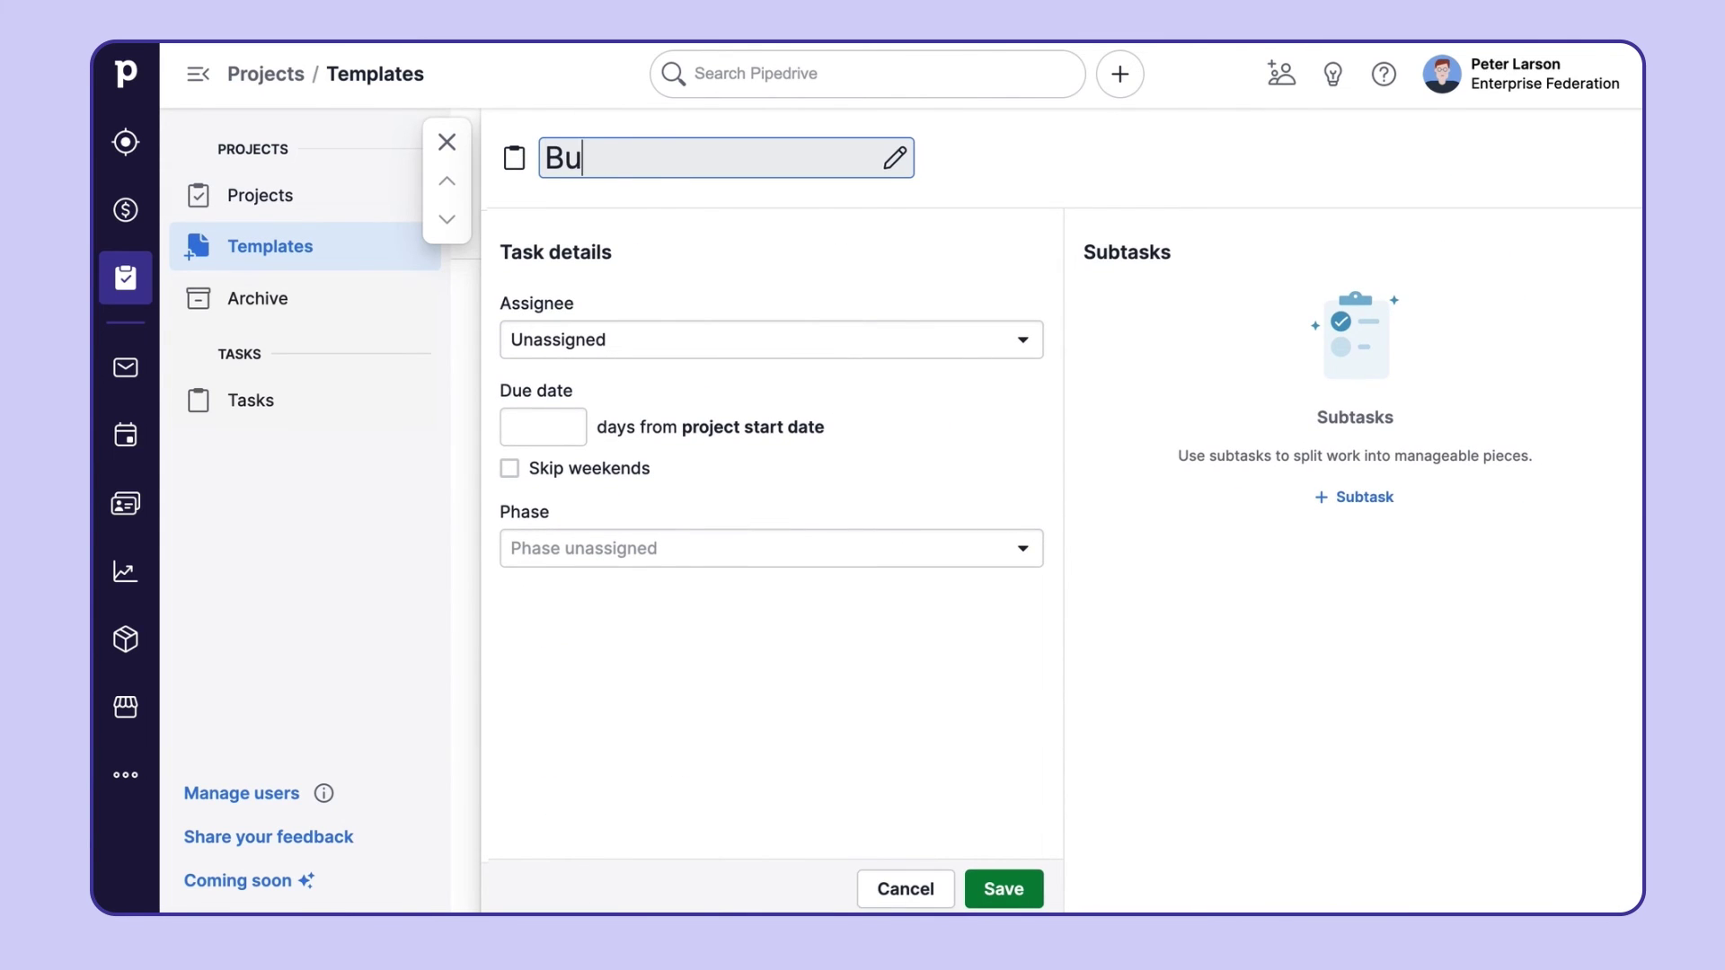
left_click(1383, 501)
type("Confirm the price")
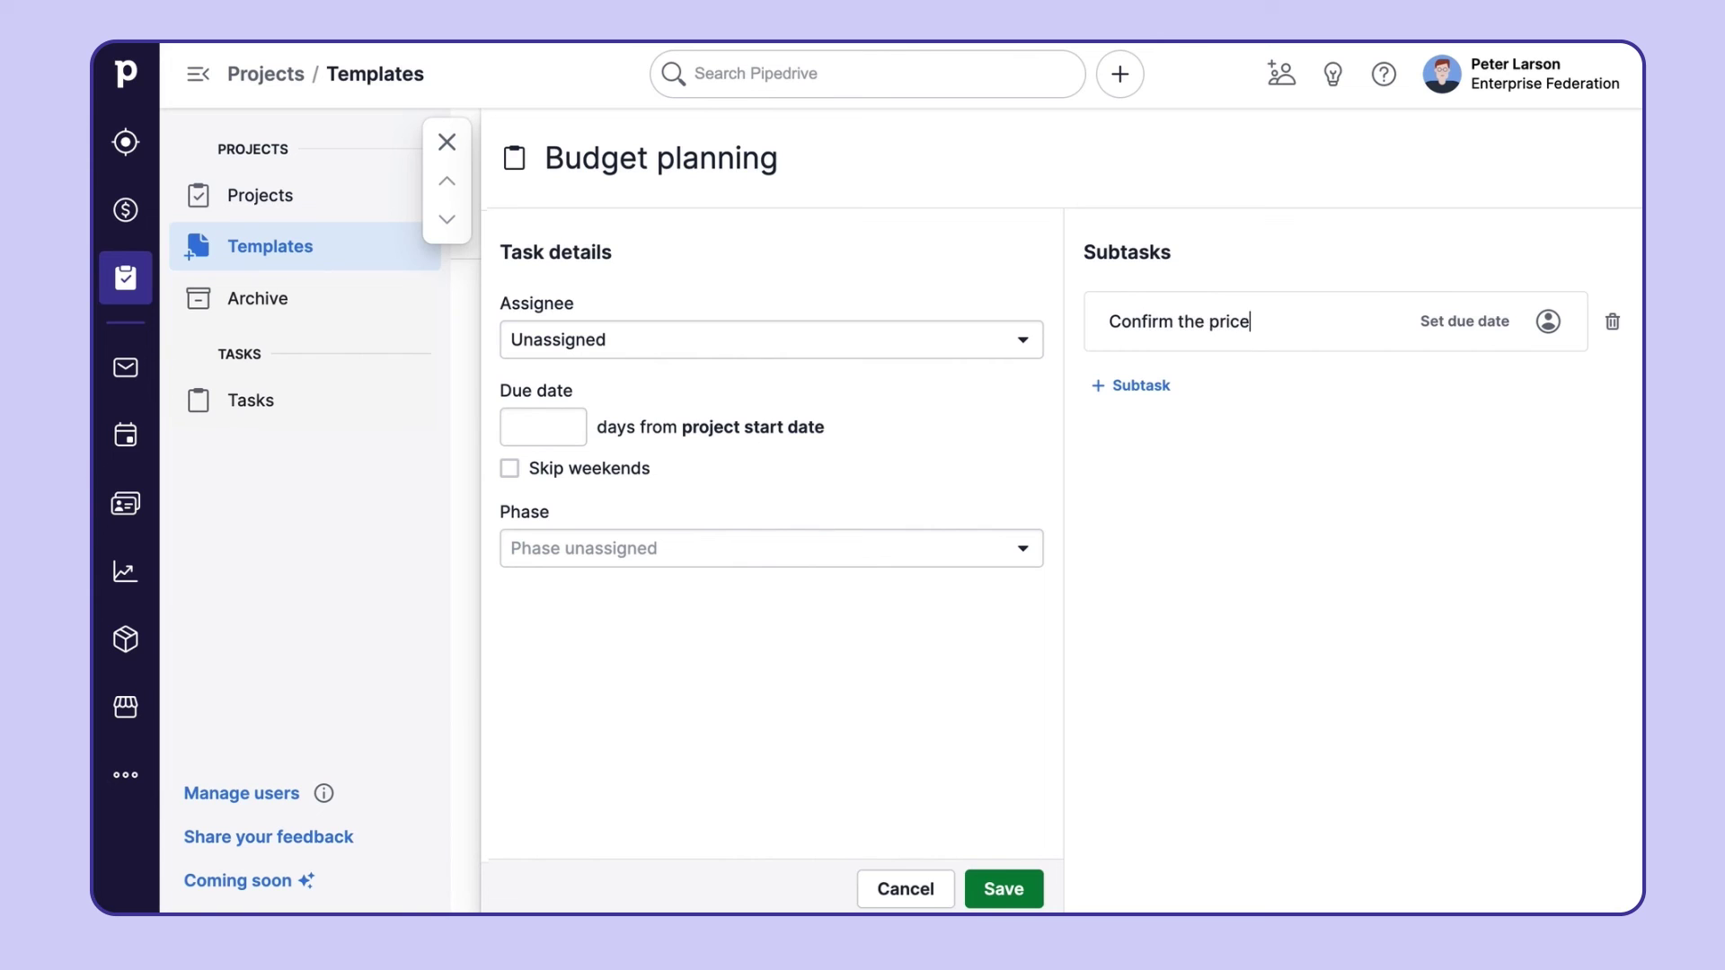
type("s")
left_click(1464, 320)
left_click(1225, 413)
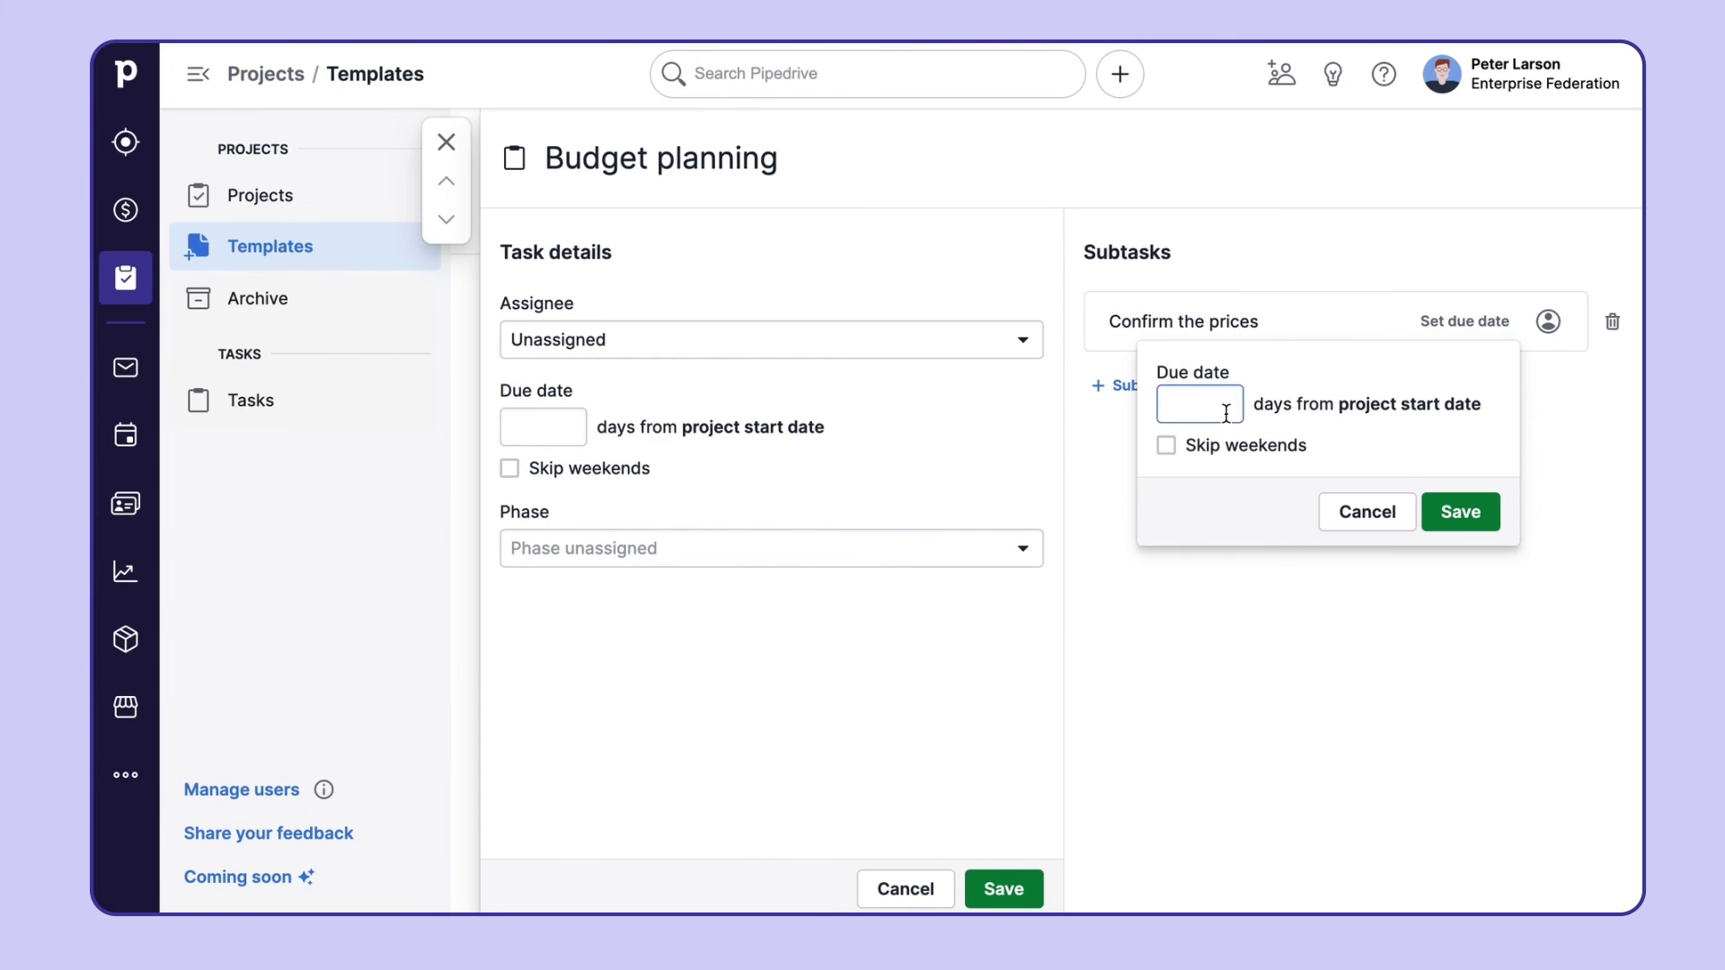
left_click(1455, 511)
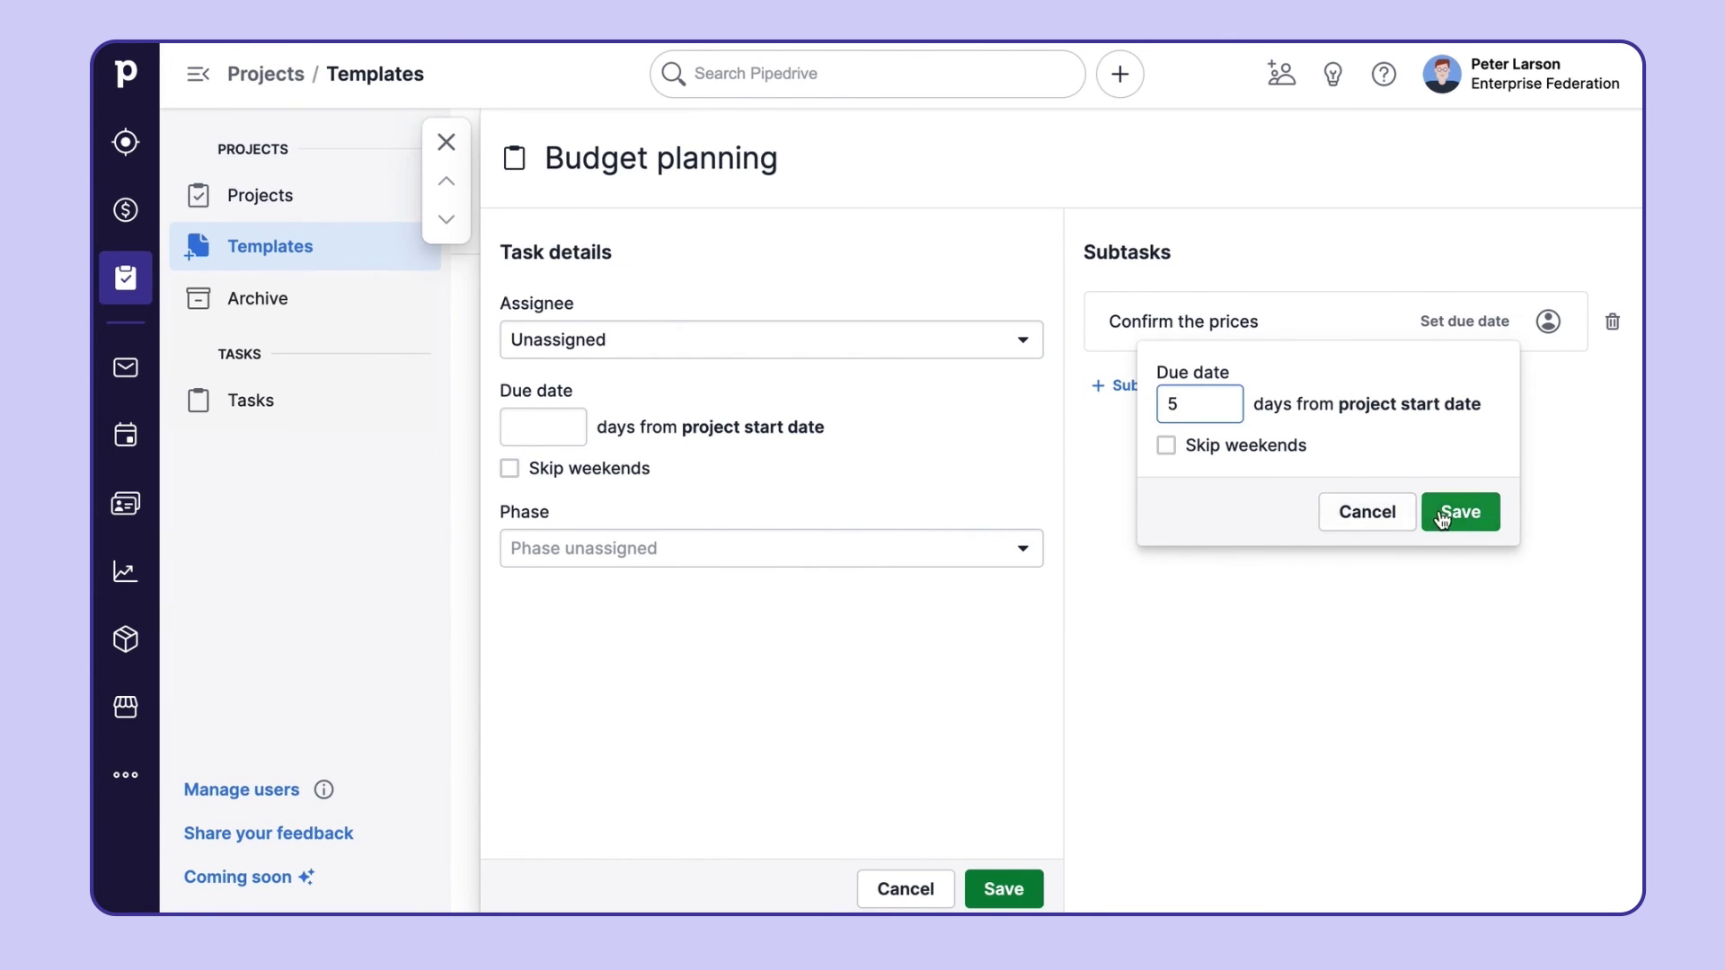
left_click(554, 439)
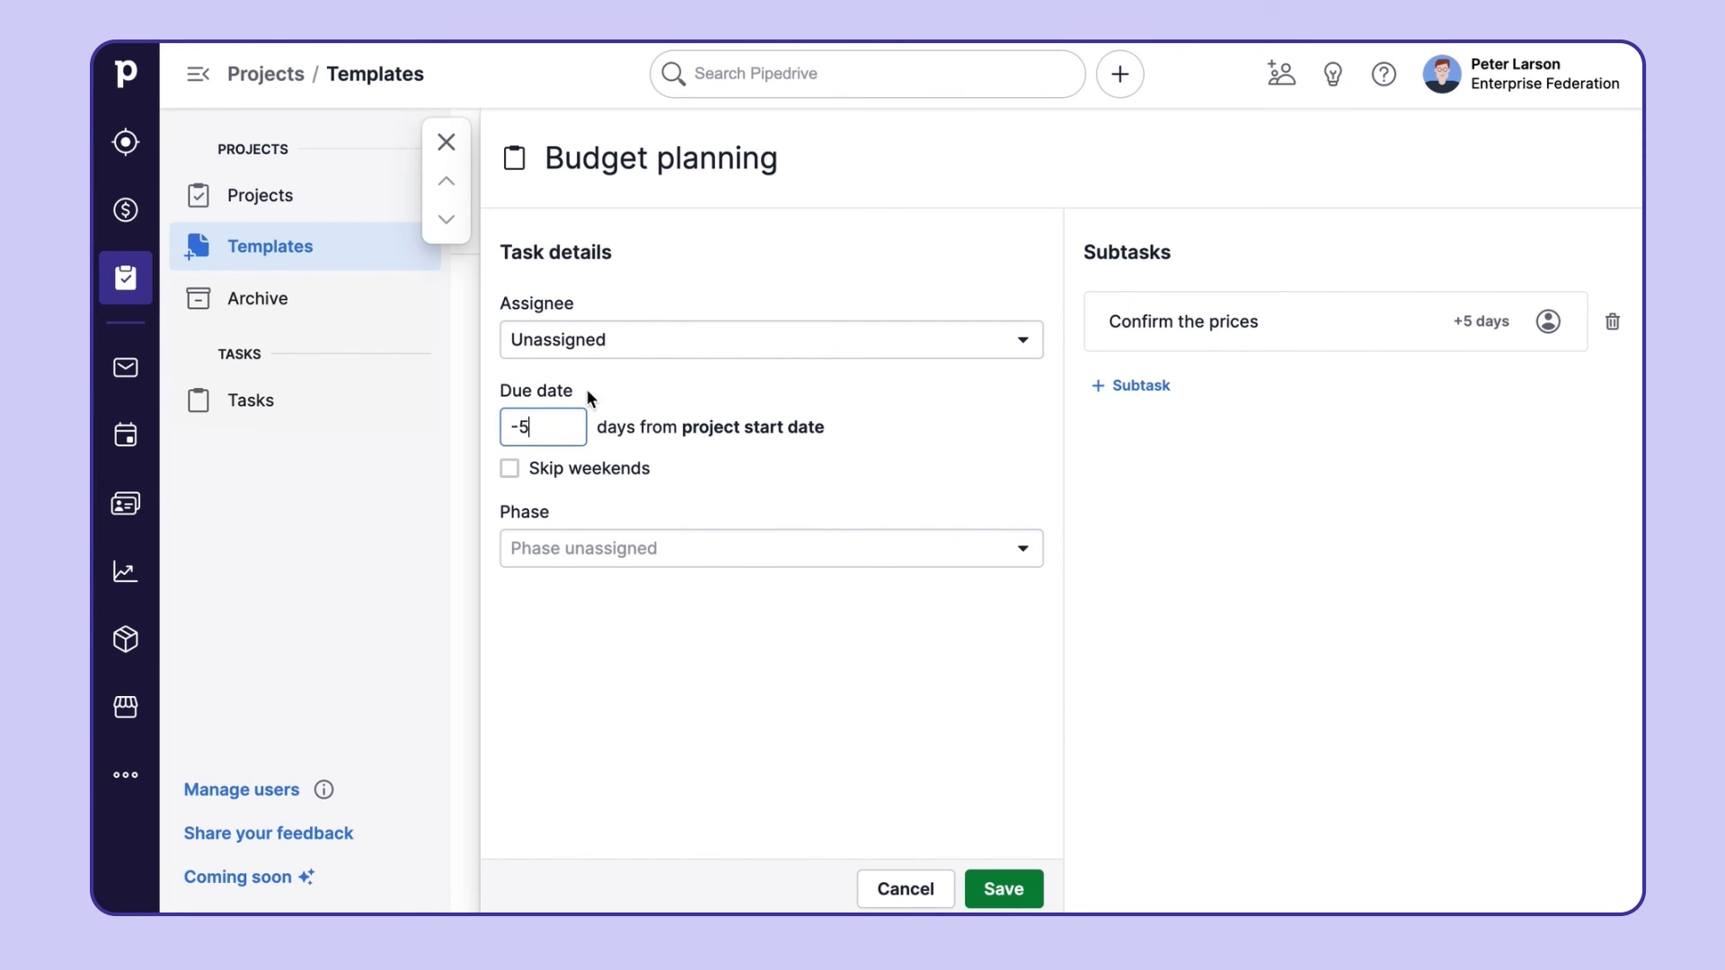
left_click(878, 449)
left_click(1003, 876)
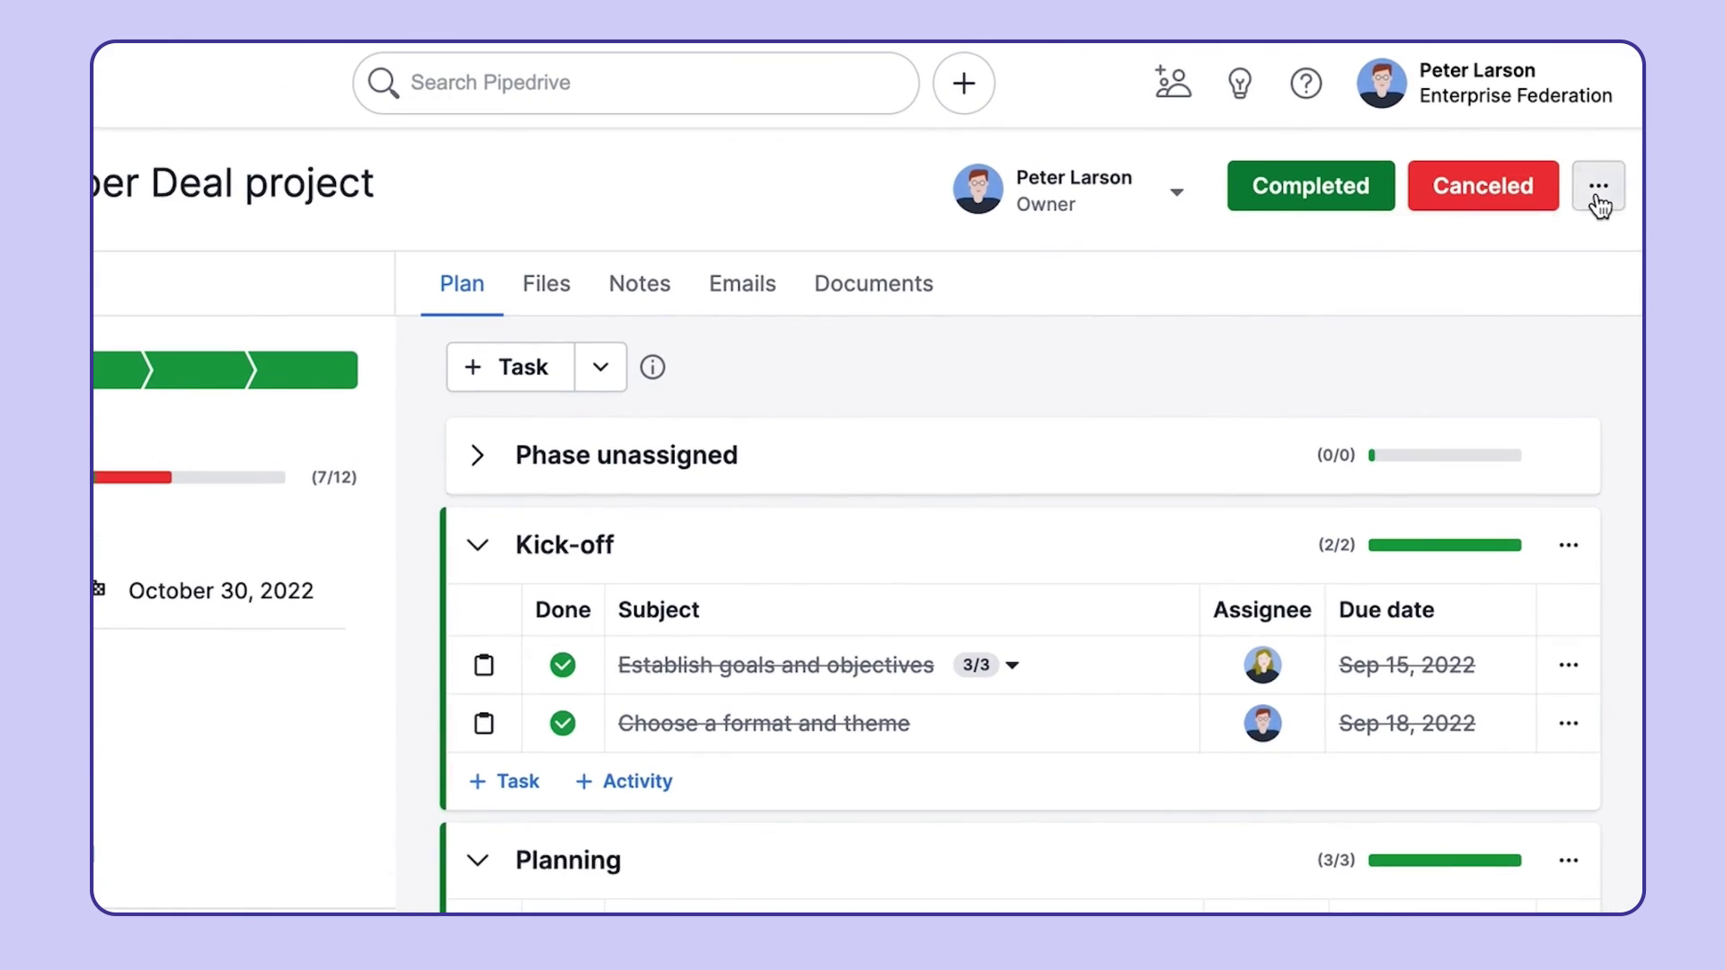
Convert the International Paper Deal project into a template and view the new template.
left_click(1598, 189)
left_click(1582, 302)
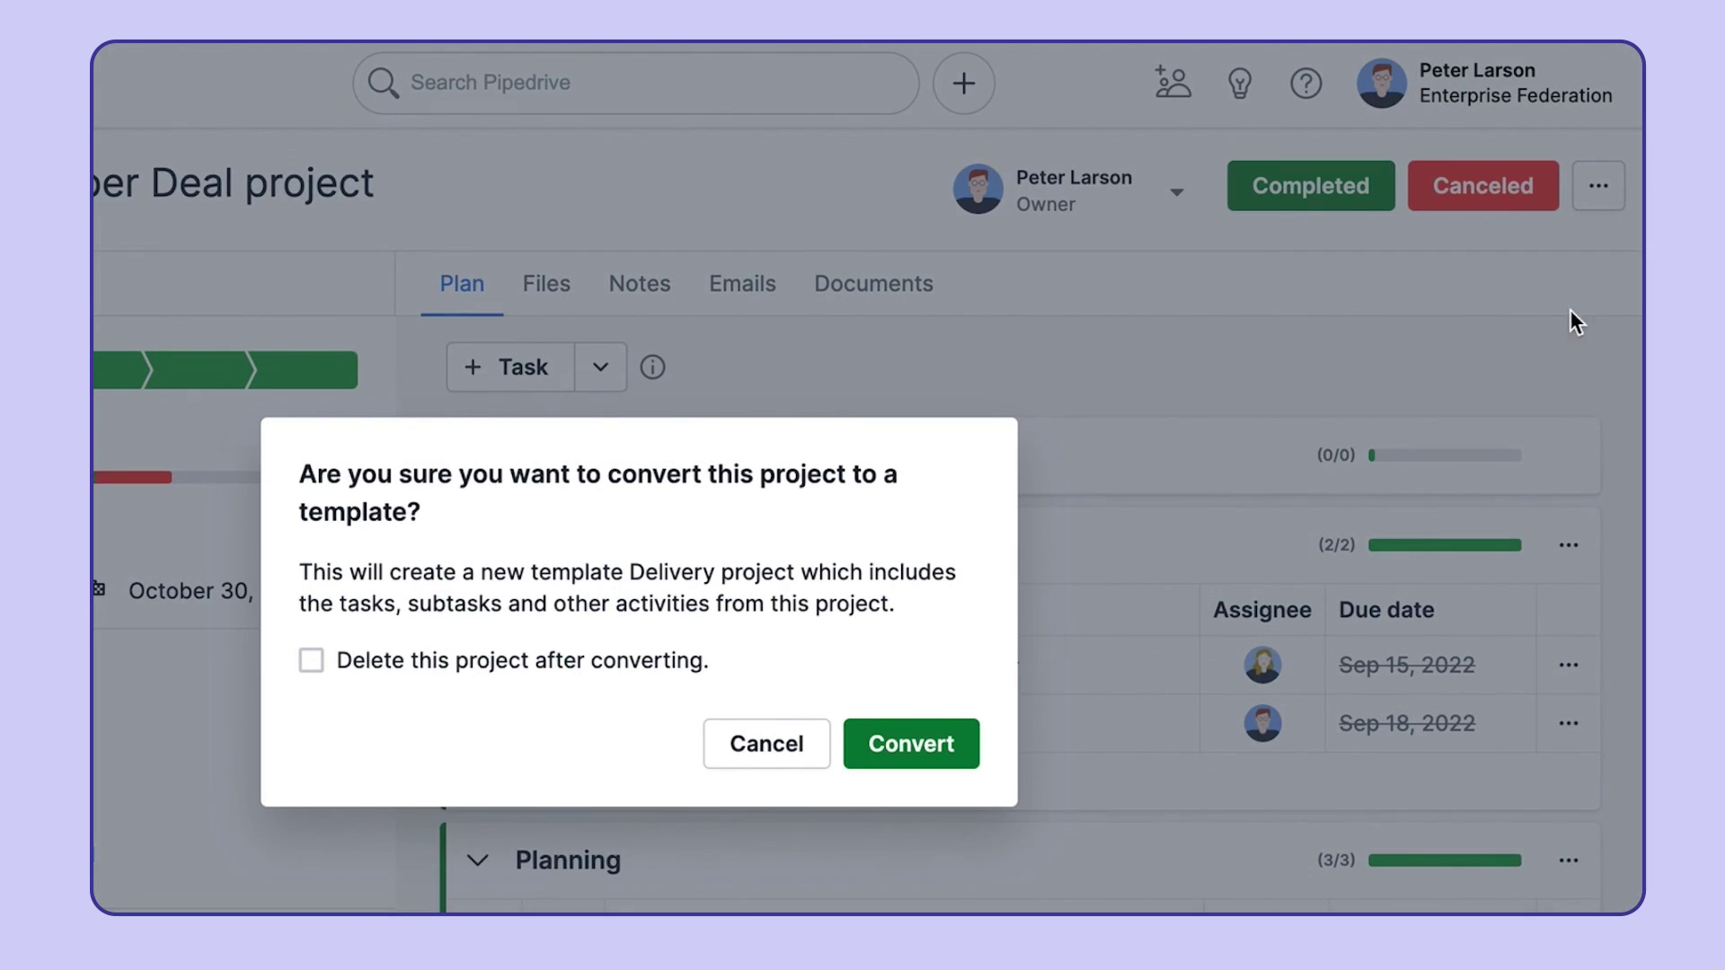
left_click(950, 746)
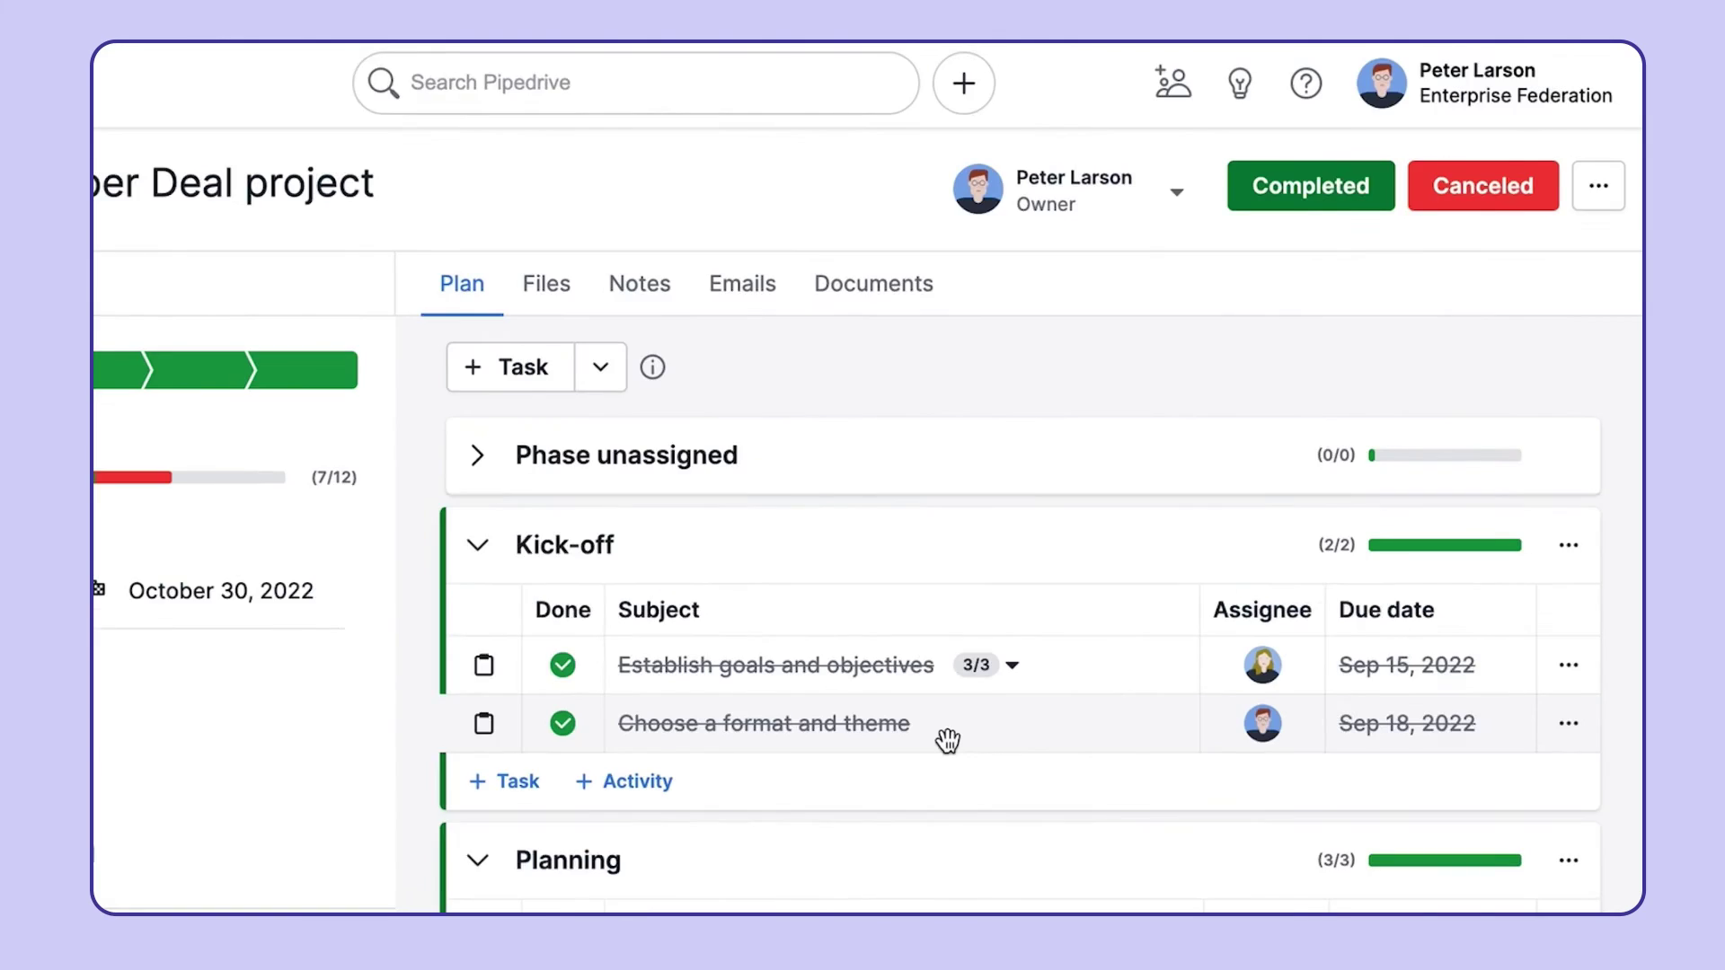
left_click(555, 865)
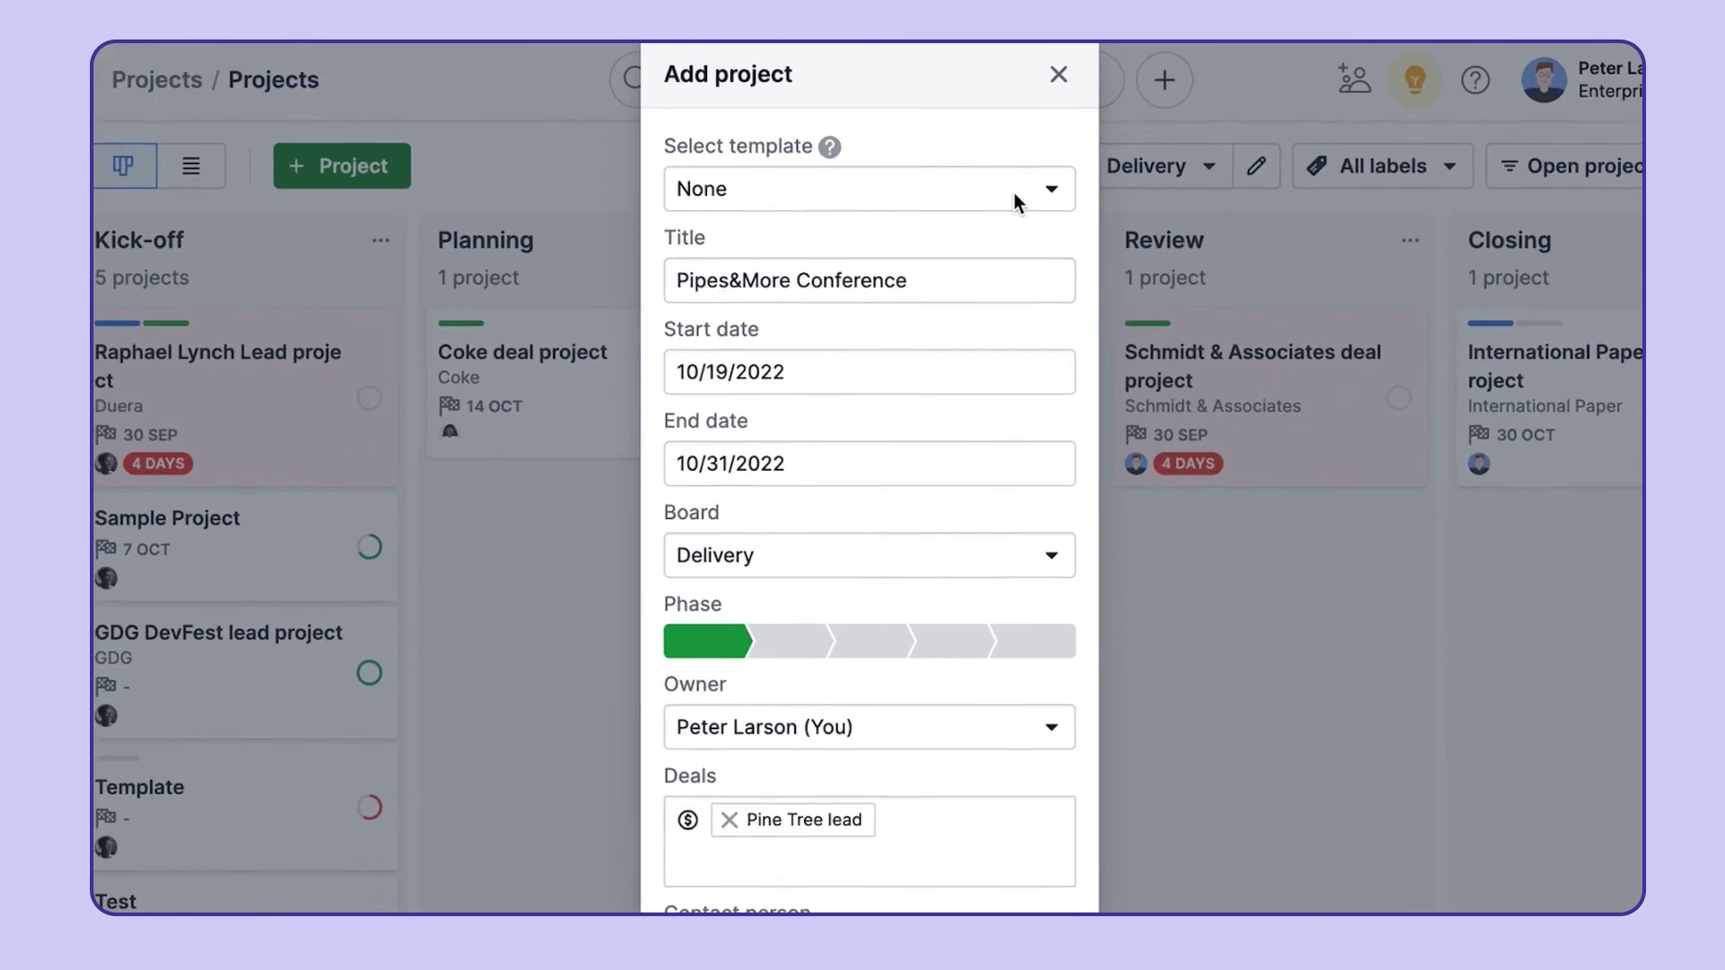
Create the Pipes&More Conference project from the Delivery Project template and open it.
left_click(993, 167)
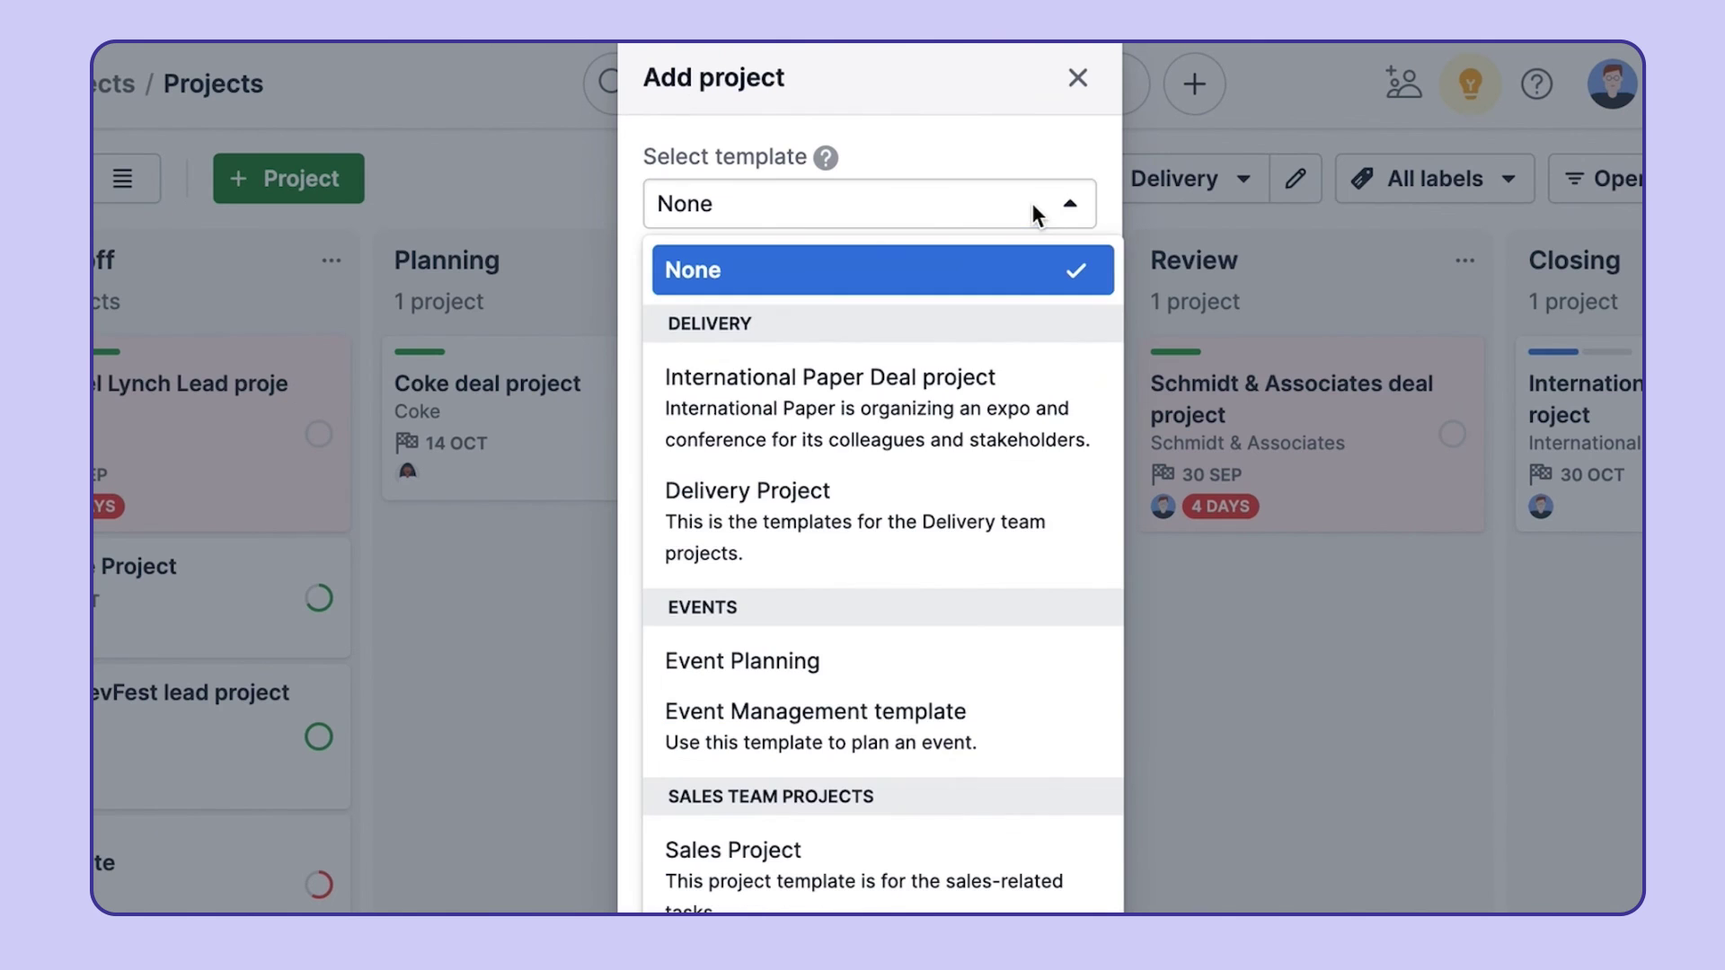
left_click(1033, 516)
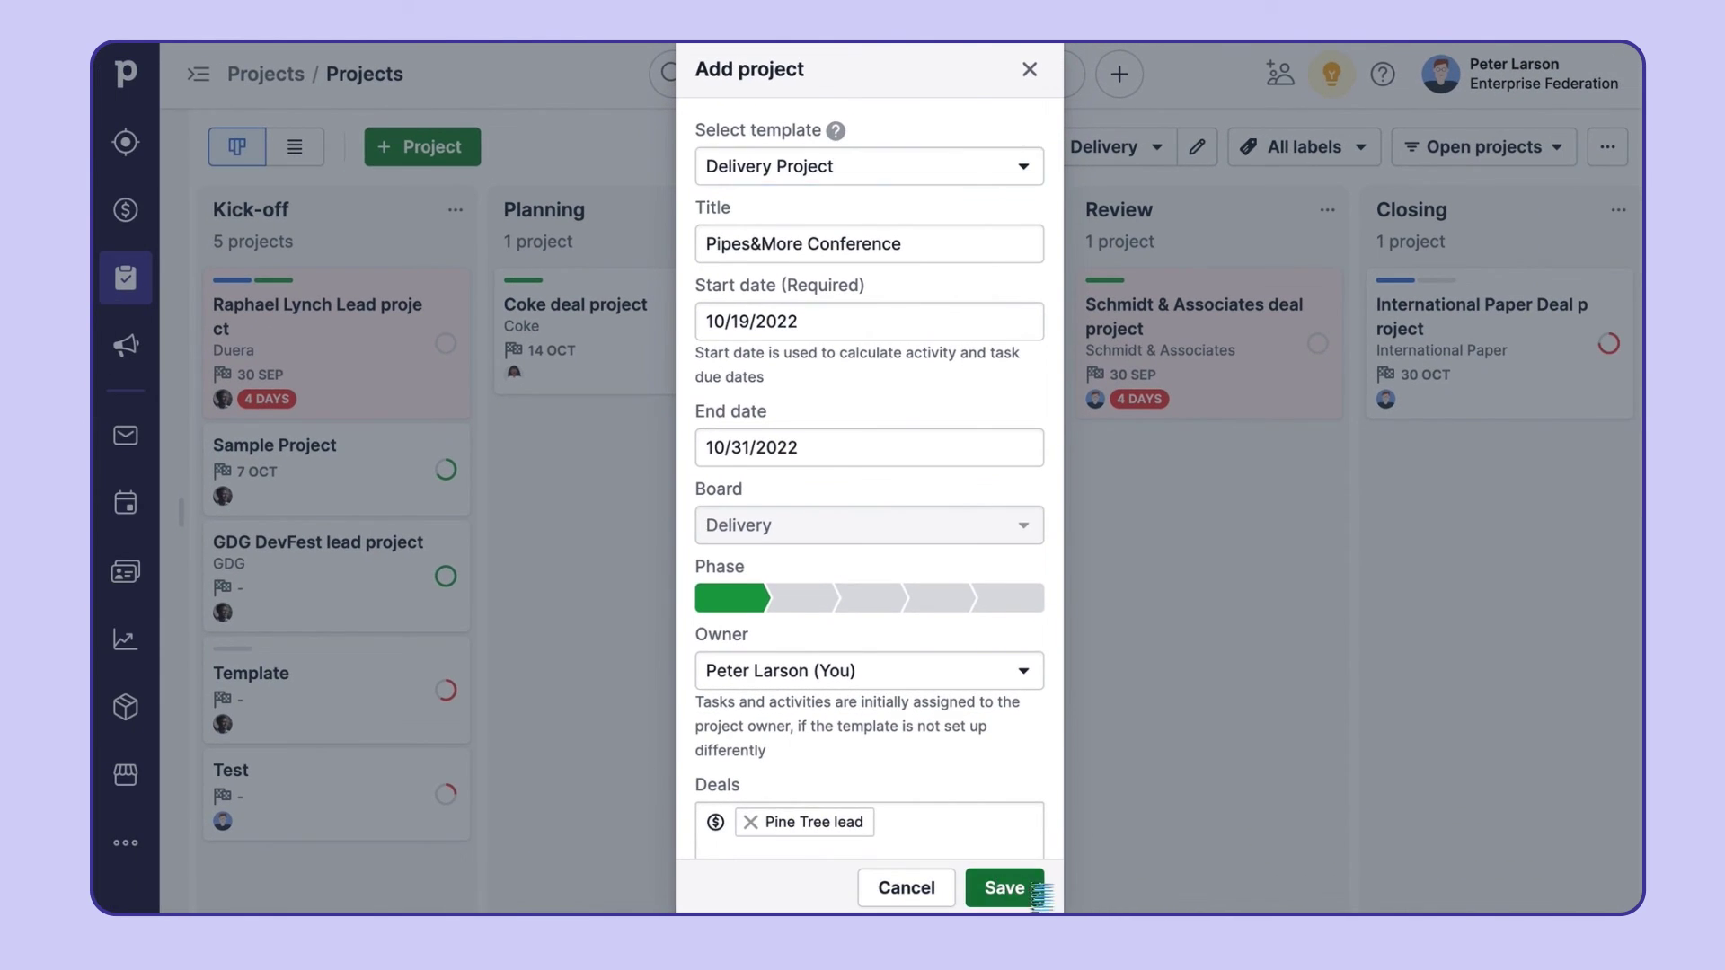
left_click(1032, 887)
left_click(685, 859)
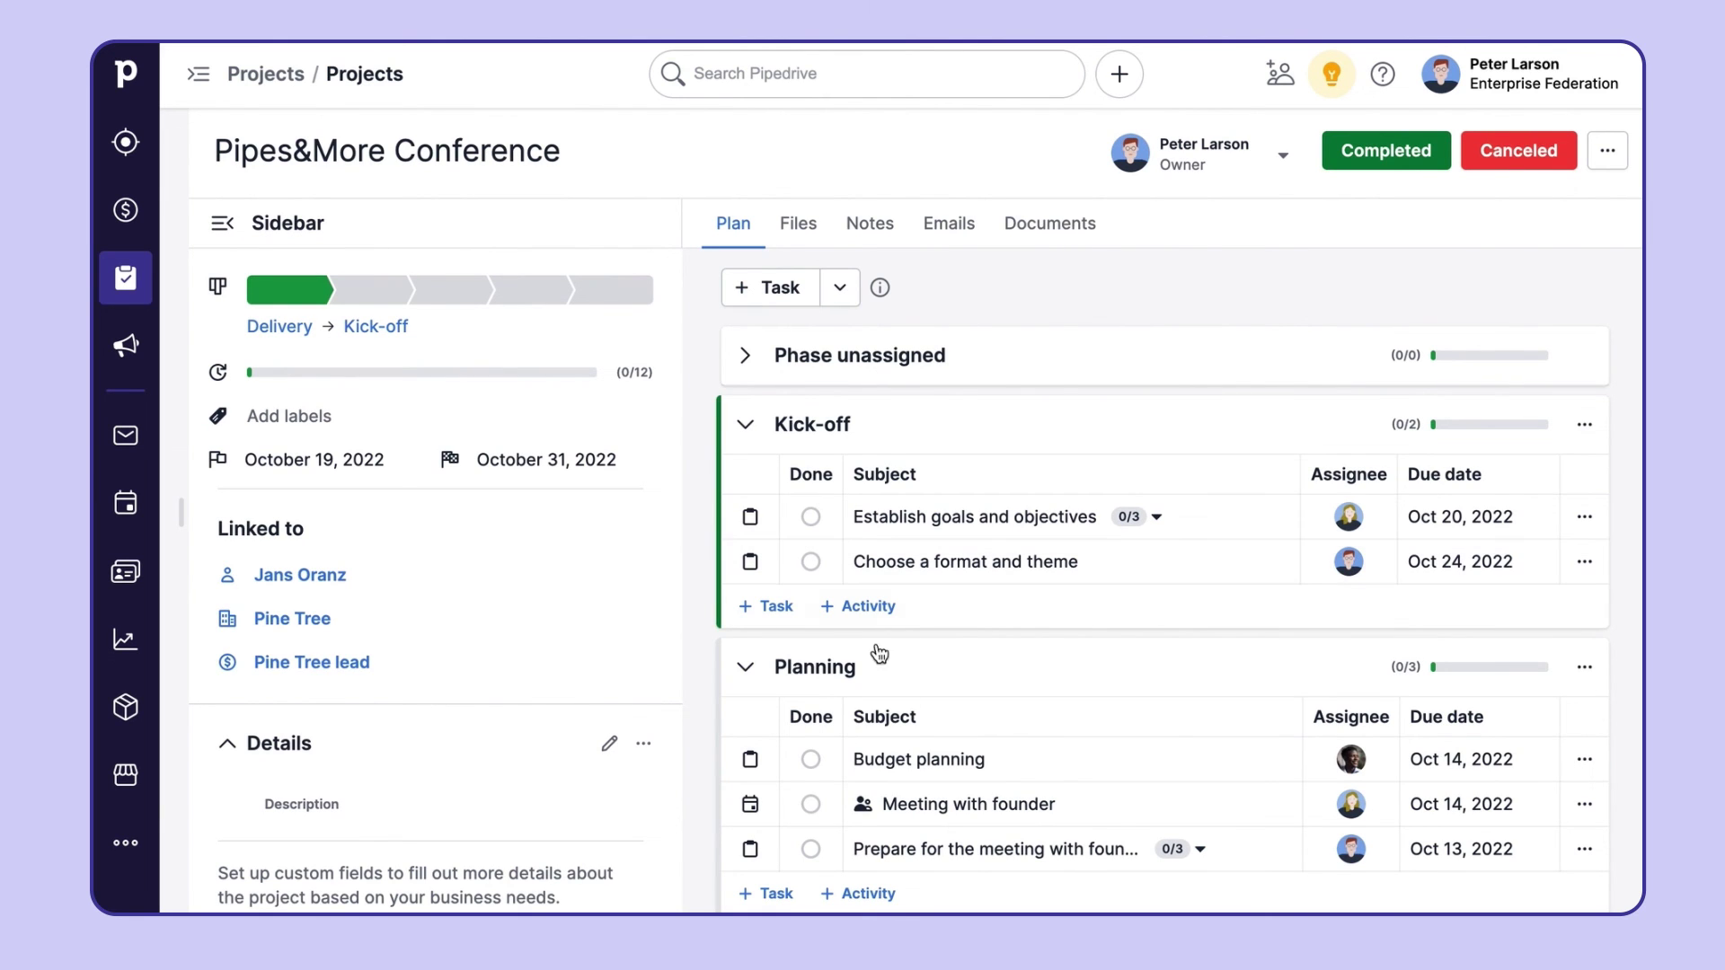
Drag the International Paper Deal card past Review into the Closing column.
scroll(1214, 470, "down", 10)
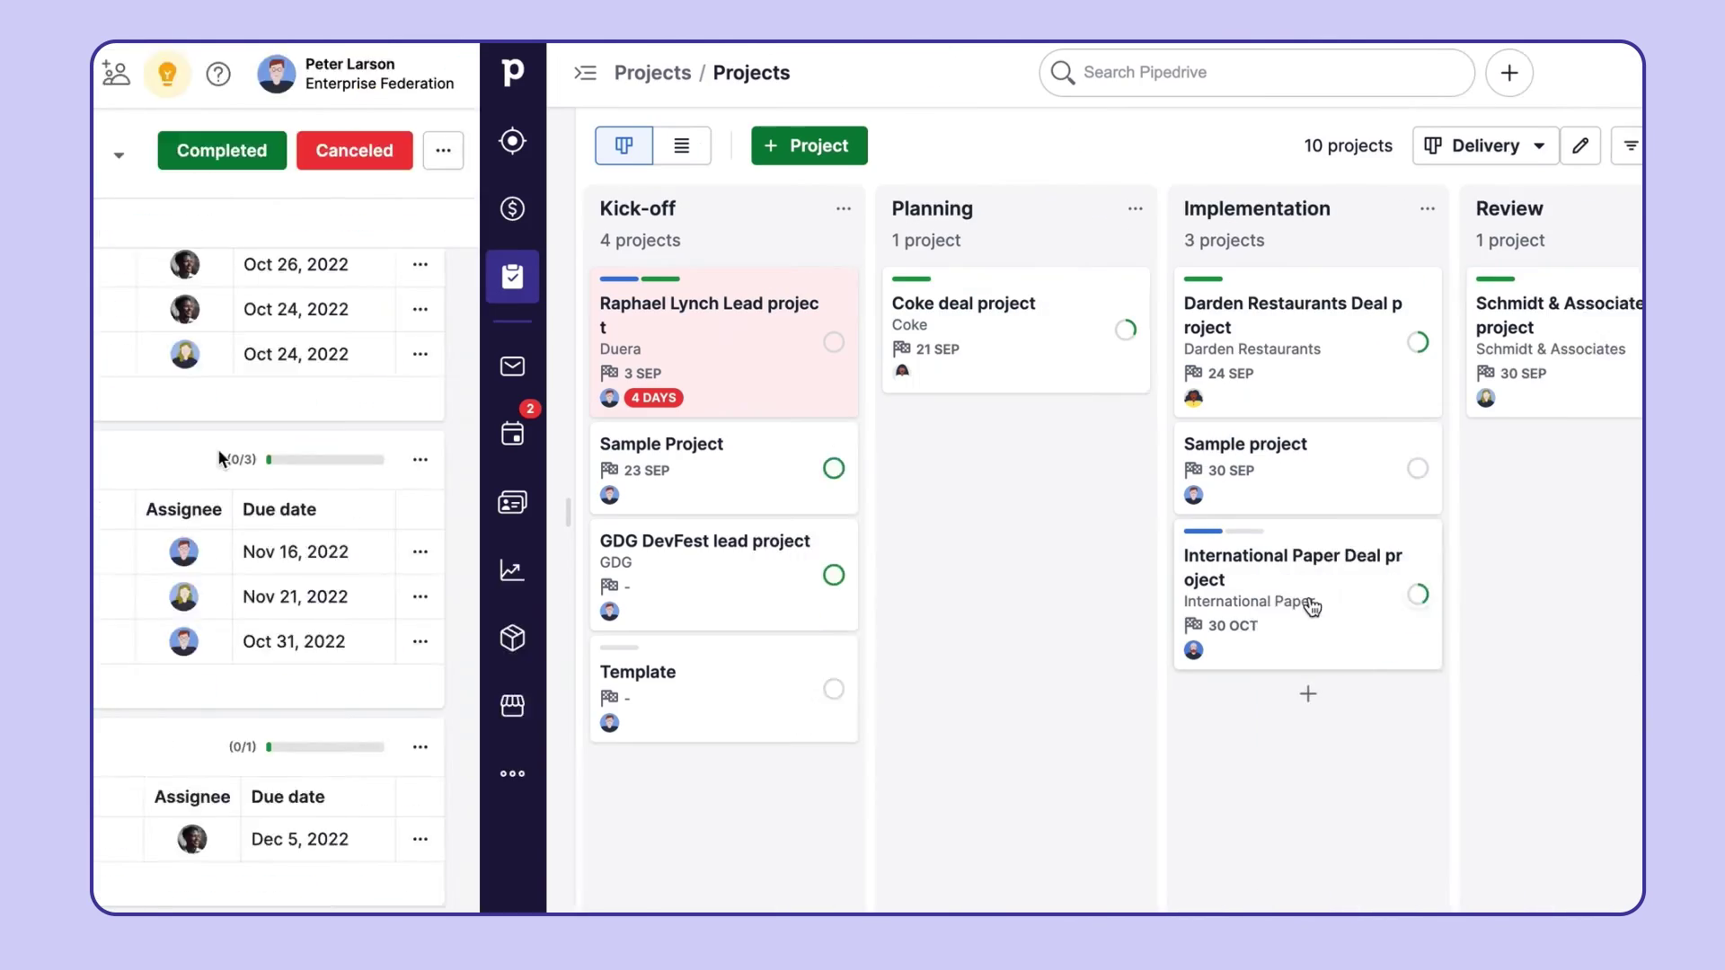
left_click_drag(925, 597, 1134, 579)
left_click_drag(1166, 520, 1411, 528)
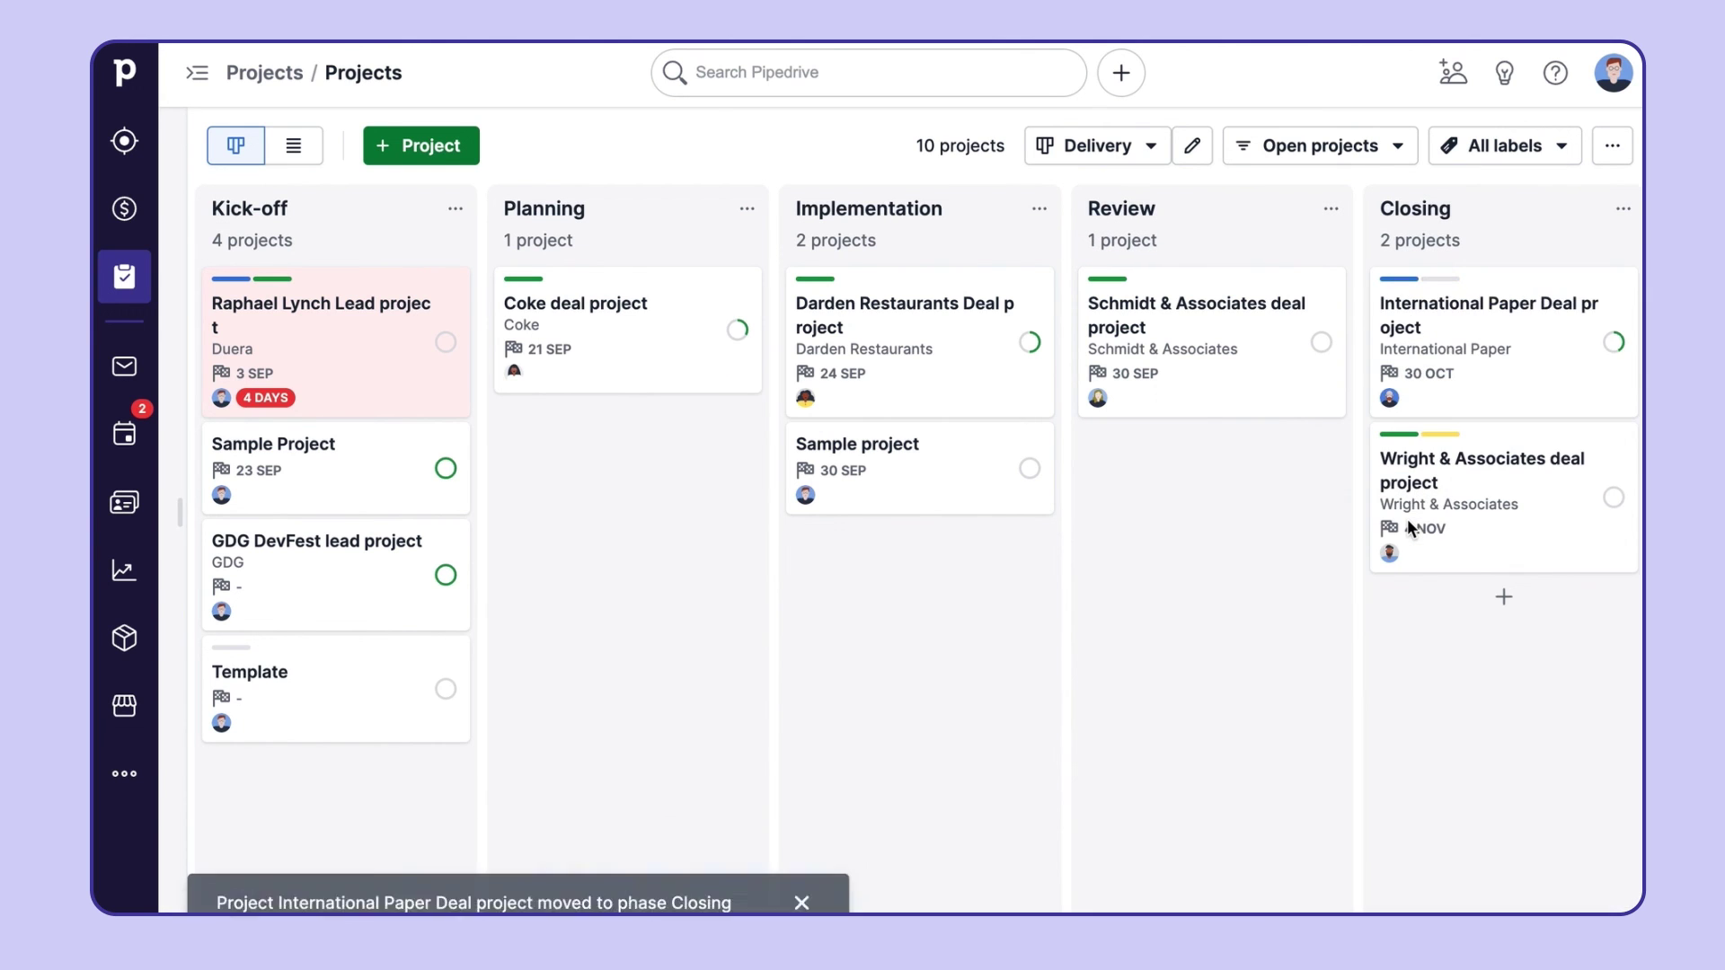